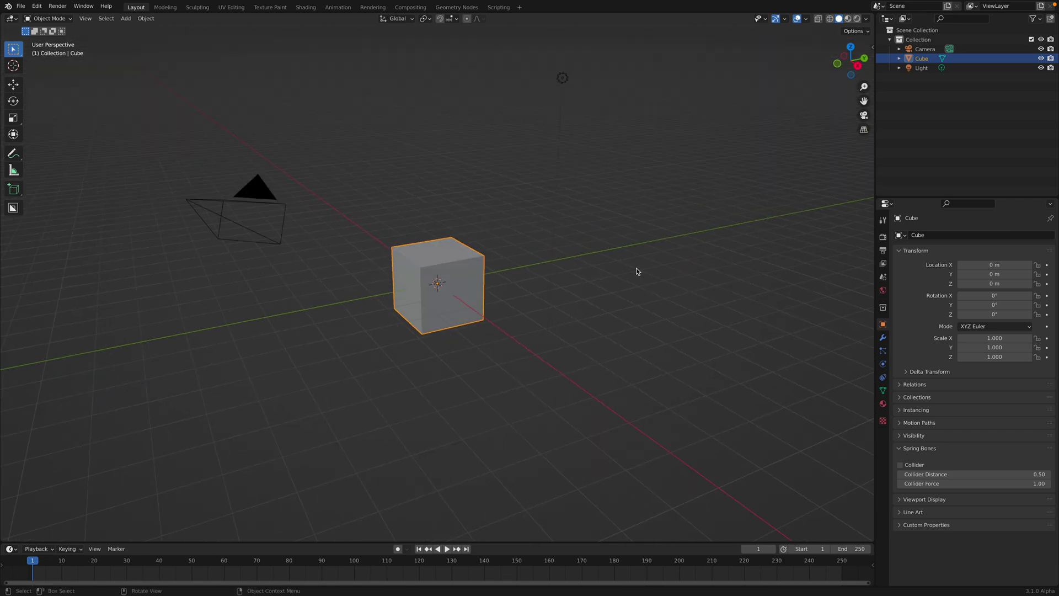
Step: Delete all the default objects from the scene: camera, cube and light
key("a")
key("x")
left_click(634, 271)
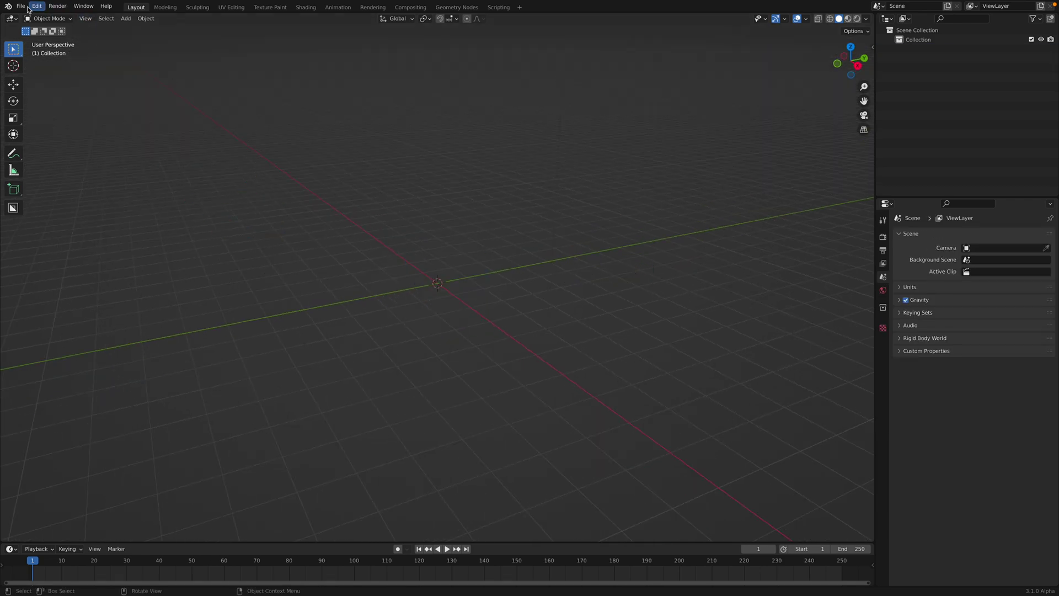
Step: Show the splash screen to check the program version, and dismiss it
left_click(11, 7)
left_click(17, 16)
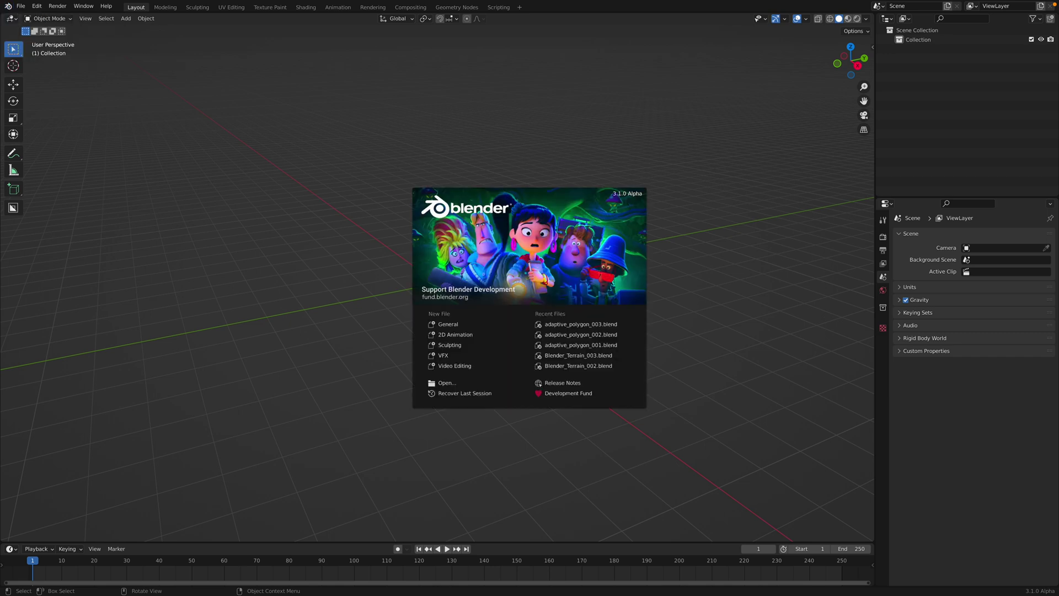
left_click(761, 165)
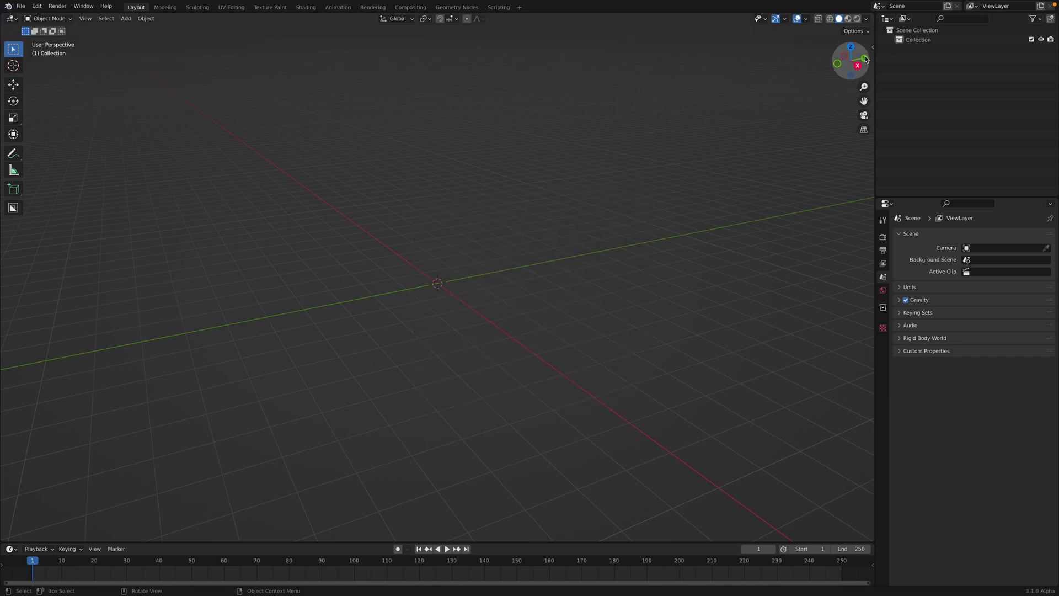
Step: Split the 3D viewport into an upper and a lower area and add a cube mesh
left_click_drag(871, 22, 436, 338)
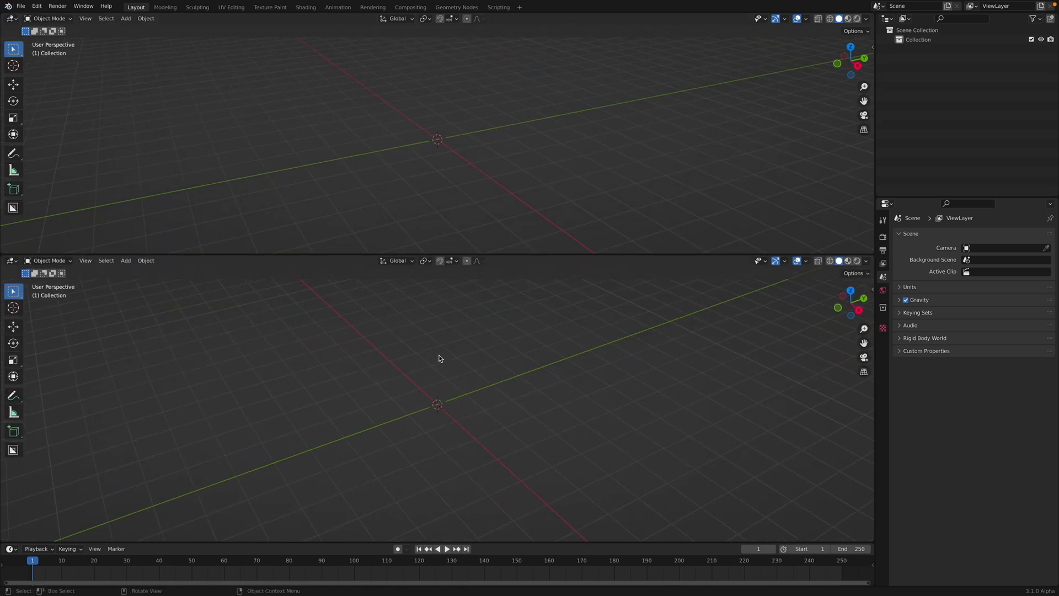
key("shift+a")
mouse_move(440, 356)
left_click(478, 363)
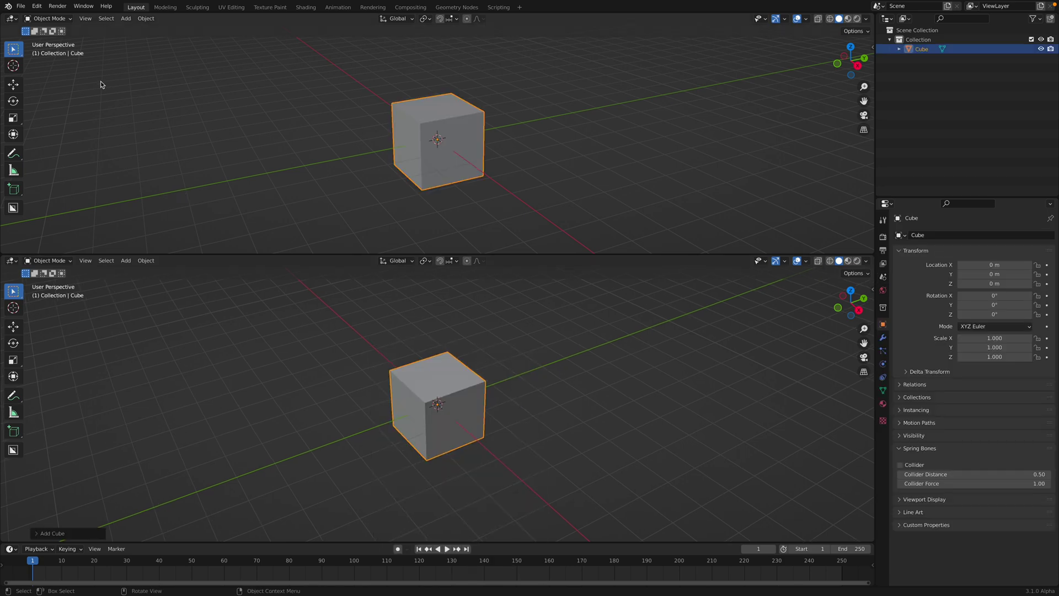
Step: Turn the upper area into a Geometry Node Editor and create a new node tree on the cube
left_click(13, 19)
left_click(39, 102)
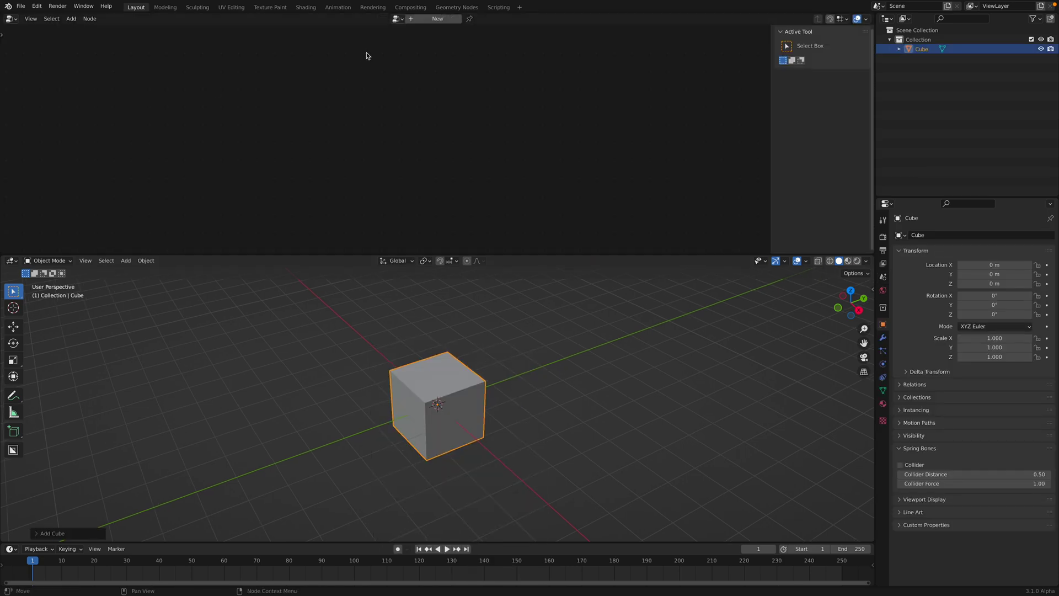
left_click(417, 18)
left_click_drag(252, 143, 197, 143)
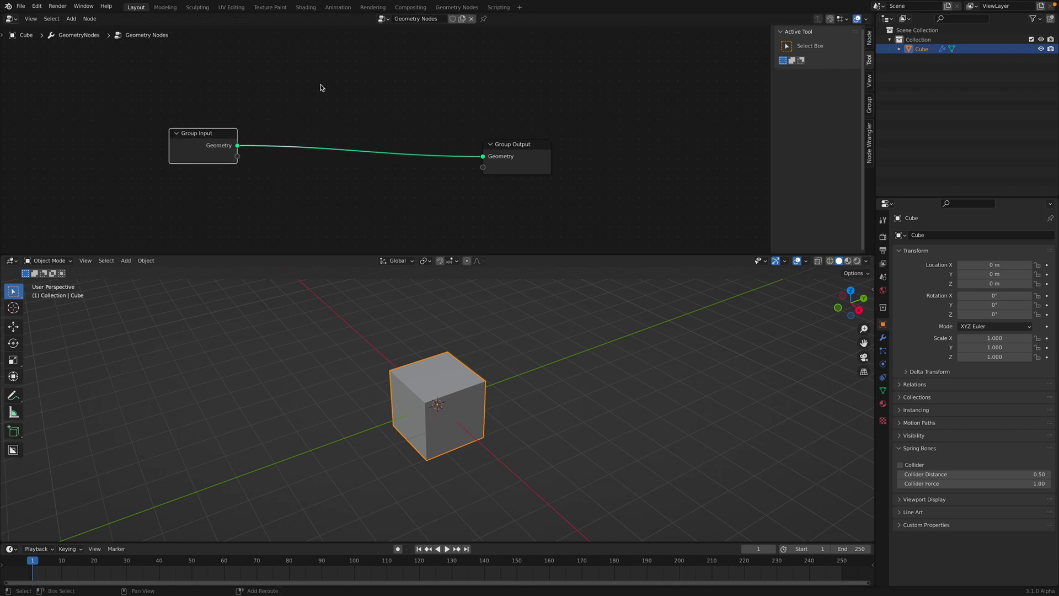
Step: Add a Face Area node below the link between Group Input and Group Output
key("shift+a")
mouse_move(319, 86)
left_click(306, 26)
type("face")
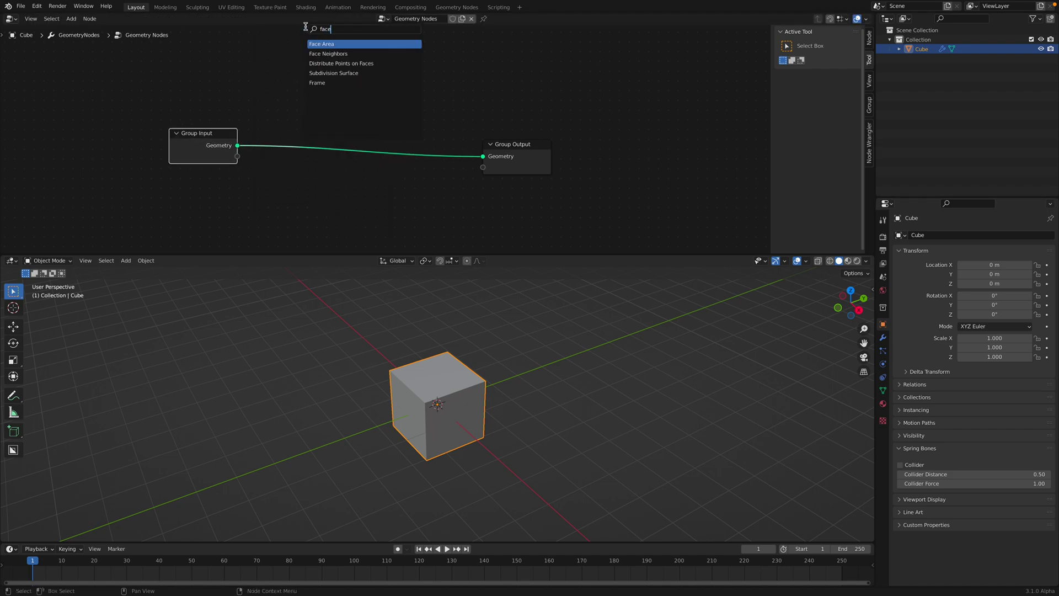
key("Return")
left_click(296, 192)
Step: Spread the Group Input and Group Output nodes farther apart and reposition the Face Area node beneath their link
left_click_drag(538, 149, 598, 122)
middle_click_drag(350, 224, 329, 183)
left_click_drag(317, 183, 303, 193)
middle_click_drag(350, 184, 351, 188)
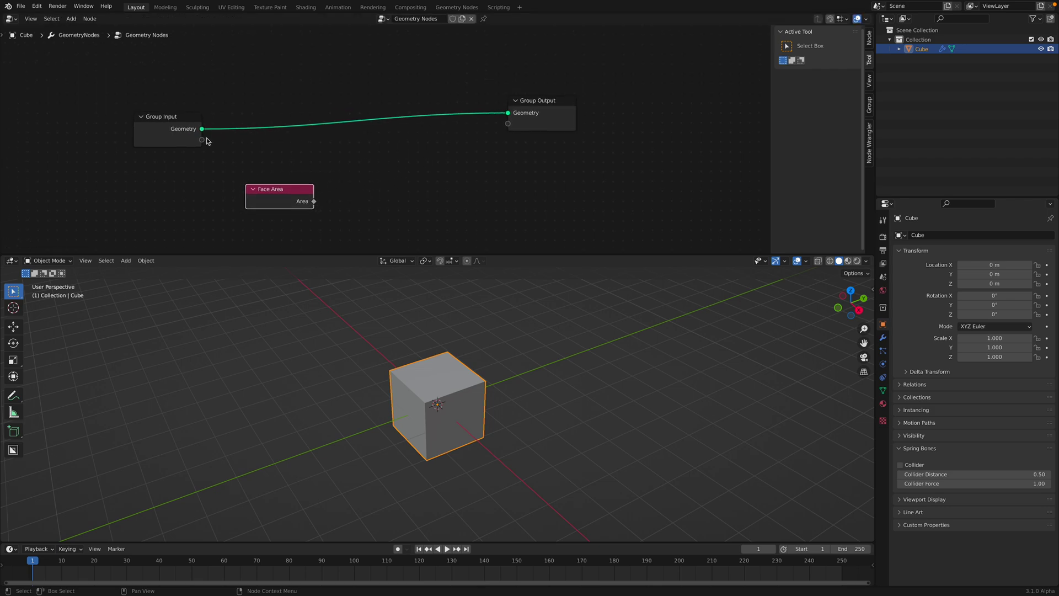
left_click_drag(188, 135, 159, 131)
middle_click_drag(213, 133, 233, 152)
middle_click_drag(354, 203, 375, 203)
middle_click_drag(292, 98, 304, 127)
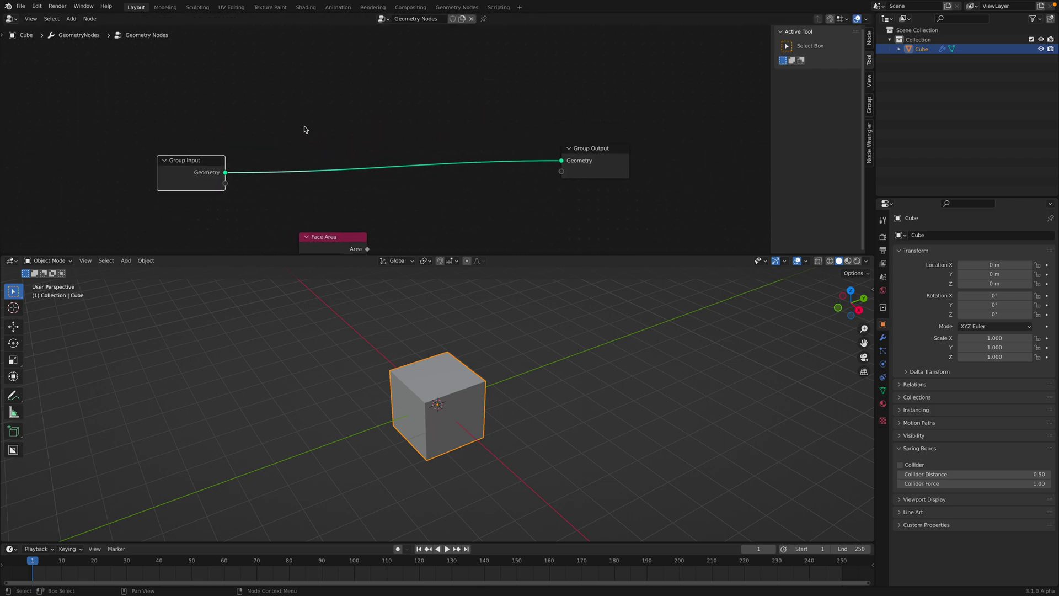
Step: Add a Cone mesh primitive node and place it well above the link between Group Input and Group Output
key("shift+a")
left_click(304, 127)
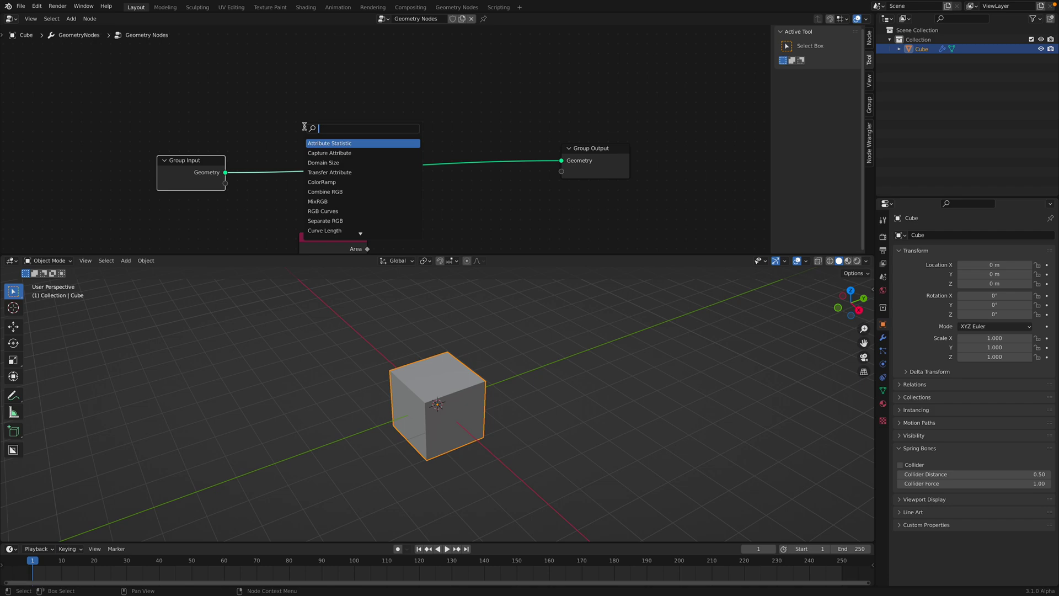
type("cone")
key("Return")
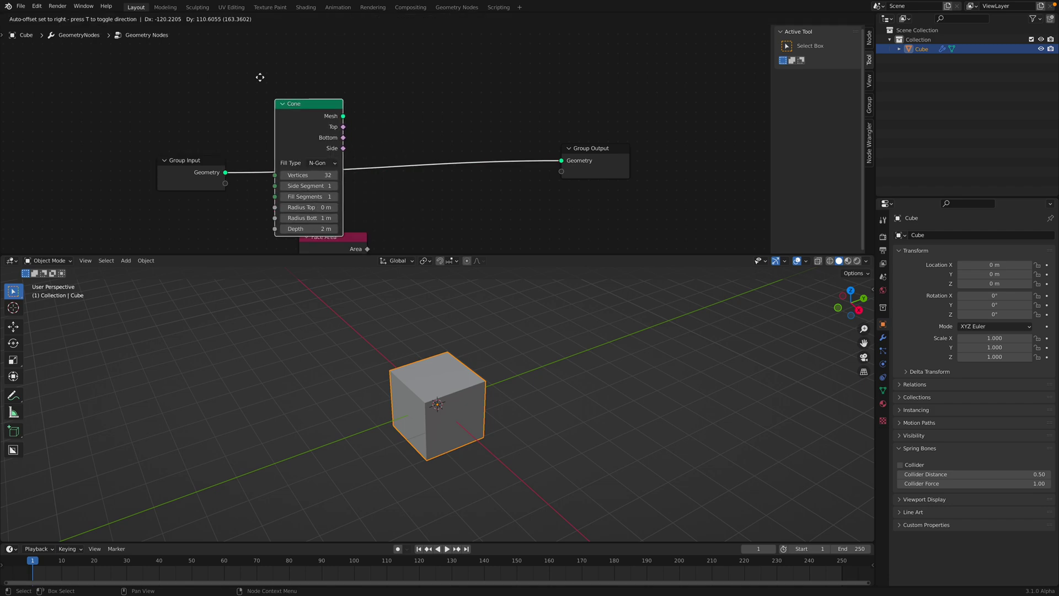
left_click(250, 39)
scroll(386, 126, "down", 5)
middle_click_drag(408, 144, 387, 96)
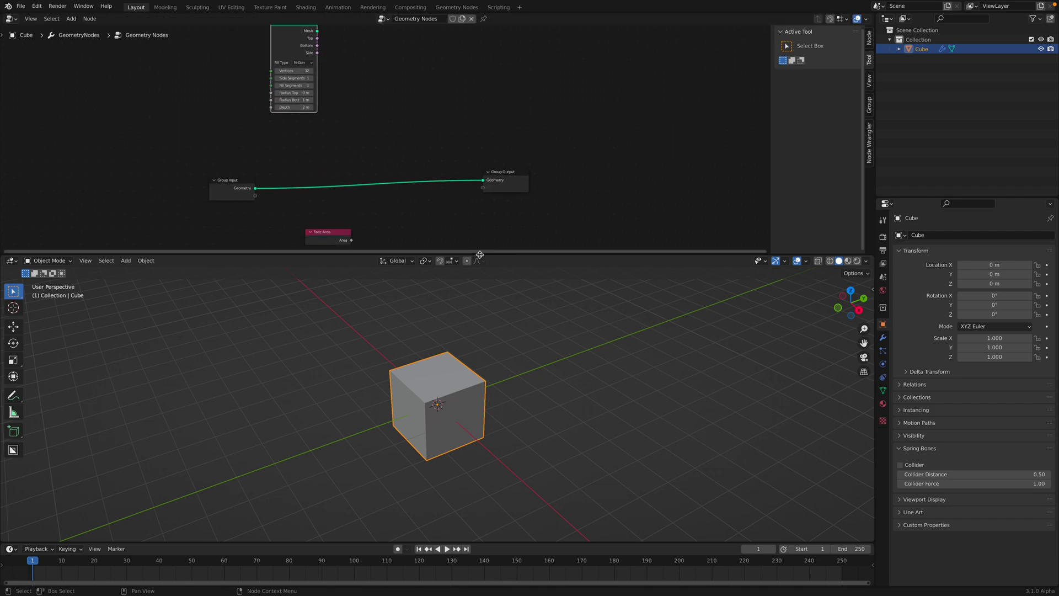
Step: Enlarge the node editor area and connect the Cone's Mesh output to the Group Output's Geometry, replacing the Group Input link
left_click_drag(485, 254, 487, 290)
scroll(458, 132, "up", 2)
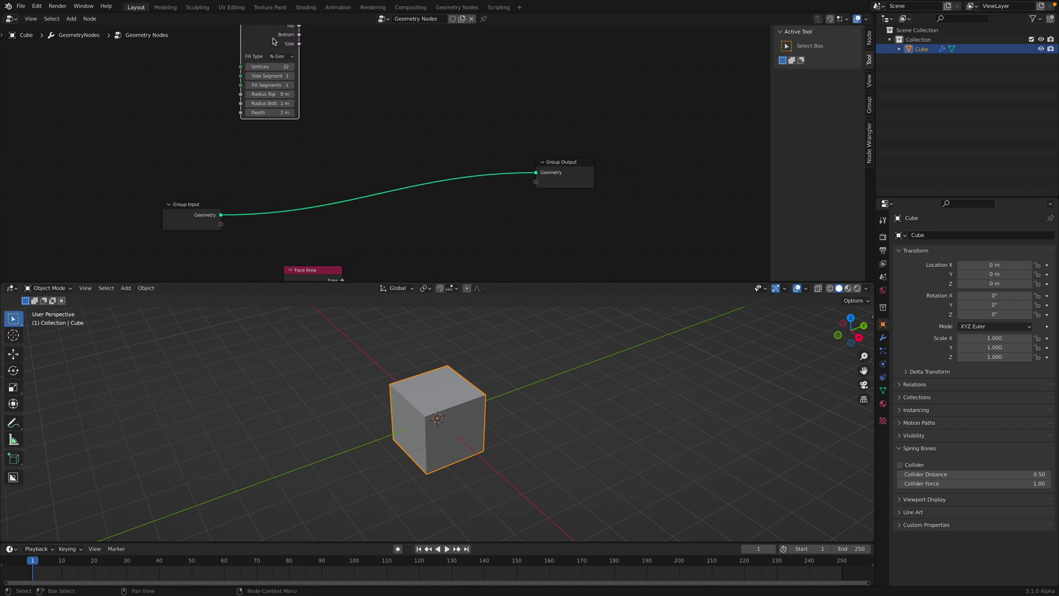
left_click_drag(276, 67, 535, 172)
left_click_drag(549, 163, 590, 164)
scroll(347, 159, "up", 1)
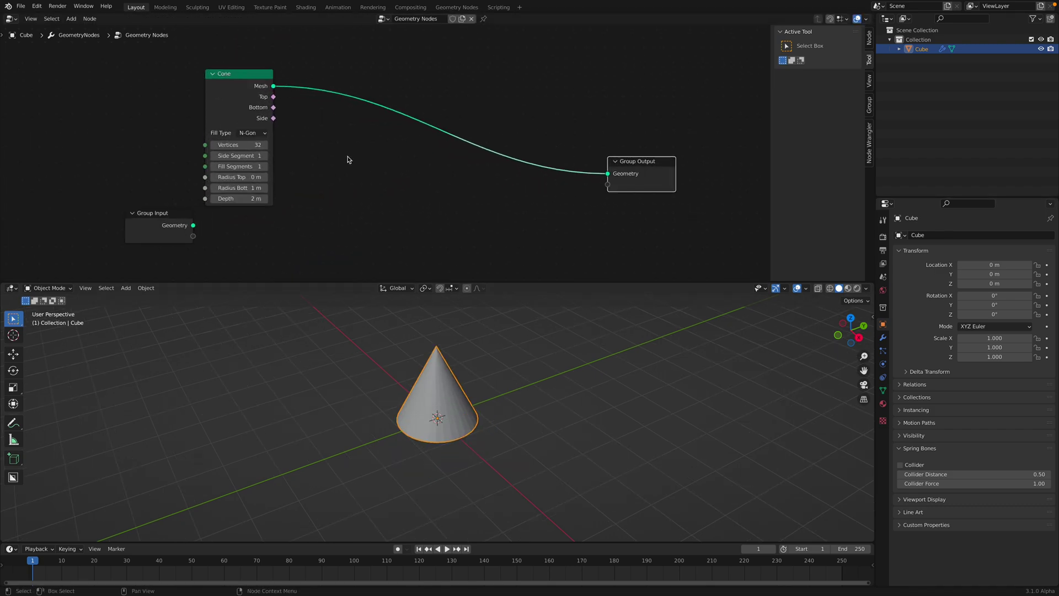
left_click_drag(243, 95, 259, 99)
Step: Set the Cone node's Radius Top to 0.26 m, Radius Bottom to 1.78 m and Depth to 0 m
middle_click_drag(386, 312, 444, 351)
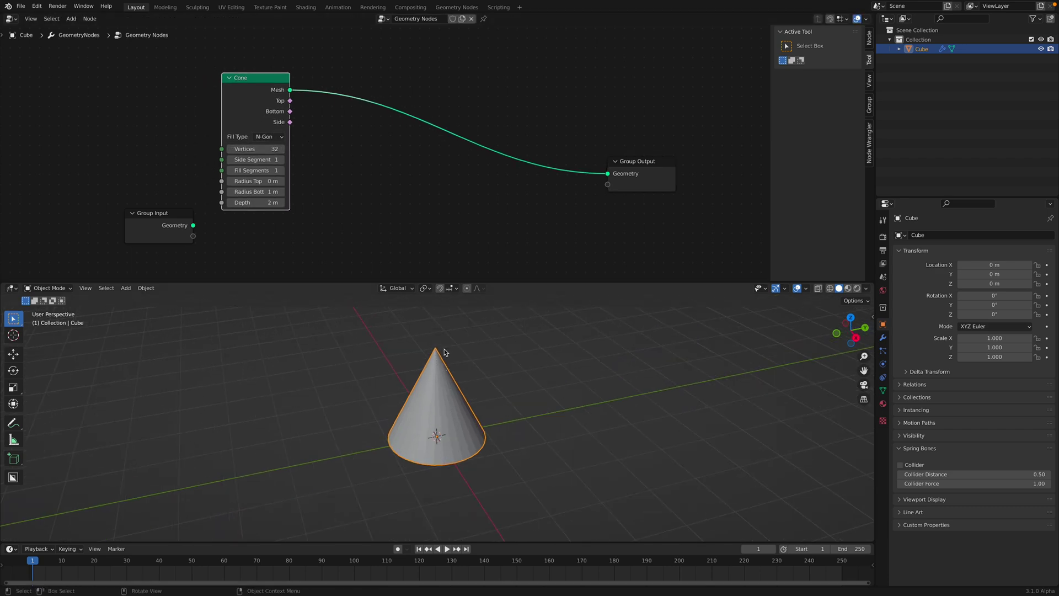
left_click_drag(260, 182, 320, 191)
mouse_move(256, 202)
left_mouse_down()
mouse_move(277, 203)
mouse_move(260, 202)
left_mouse_up()
left_click(259, 203)
type("0")
key("Return")
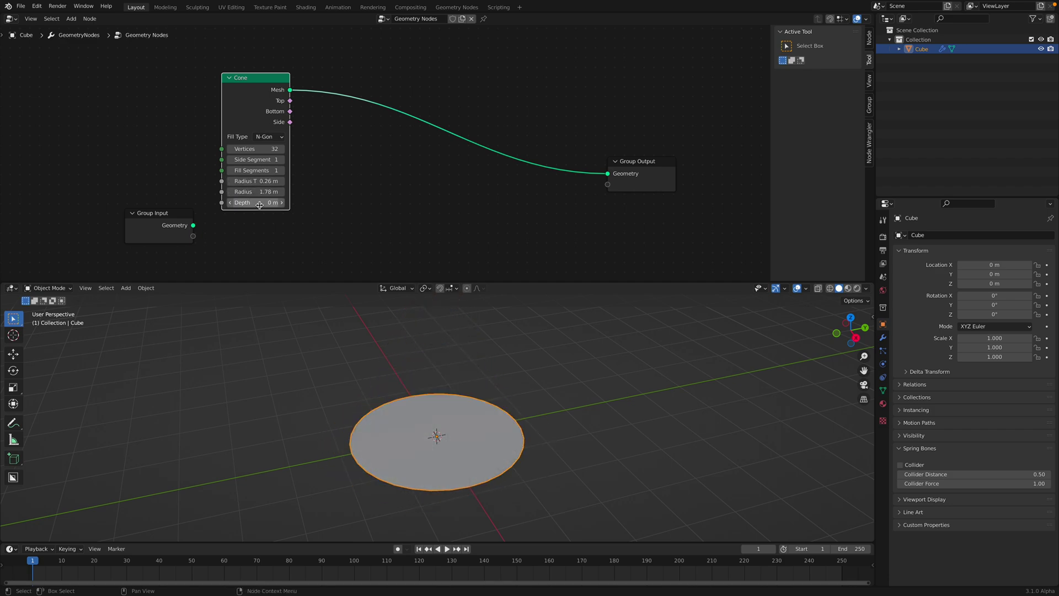
Step: View the flattened cone from a steeper angle in wireframe shading to examine its topology
middle_click_drag(469, 442, 511, 410)
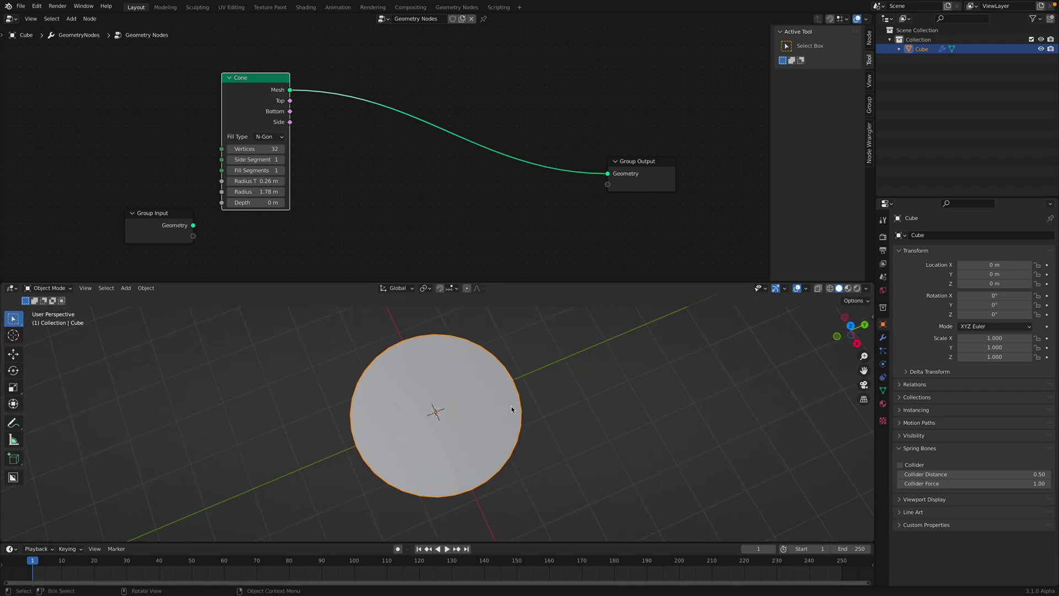
key("z")
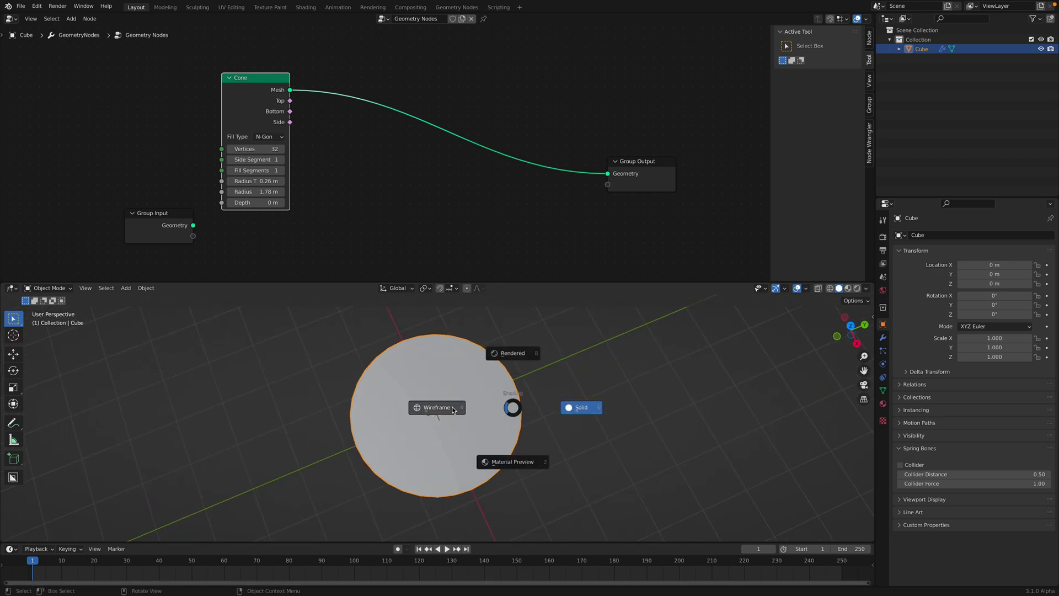
left_click(485, 424)
scroll(473, 415, "up", 1)
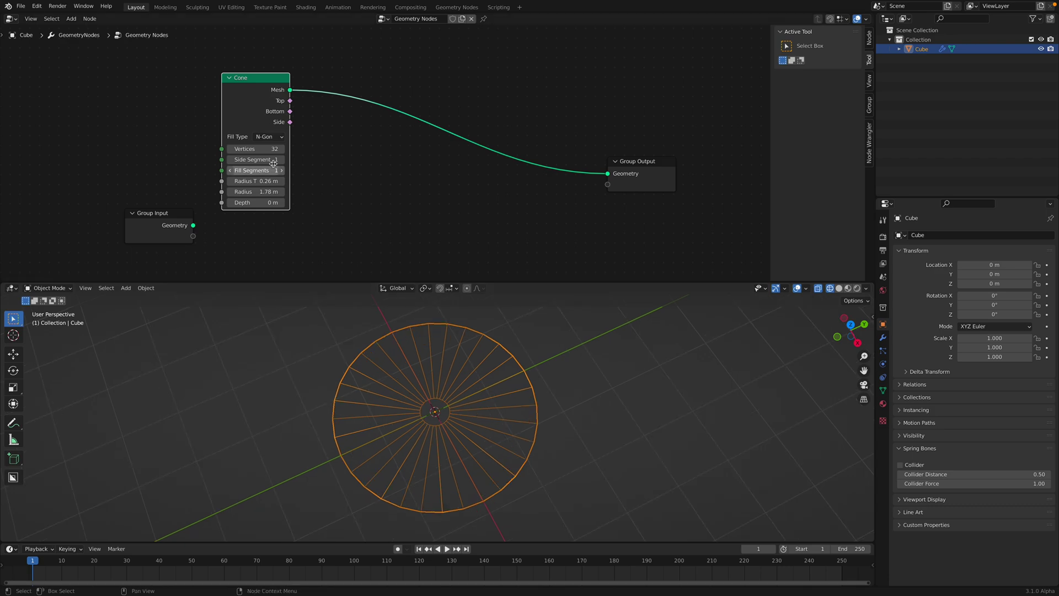
Step: Set the Cone's Fill Type to None and its Radius Top to 0.64 m to form a flat ring
left_click(269, 137)
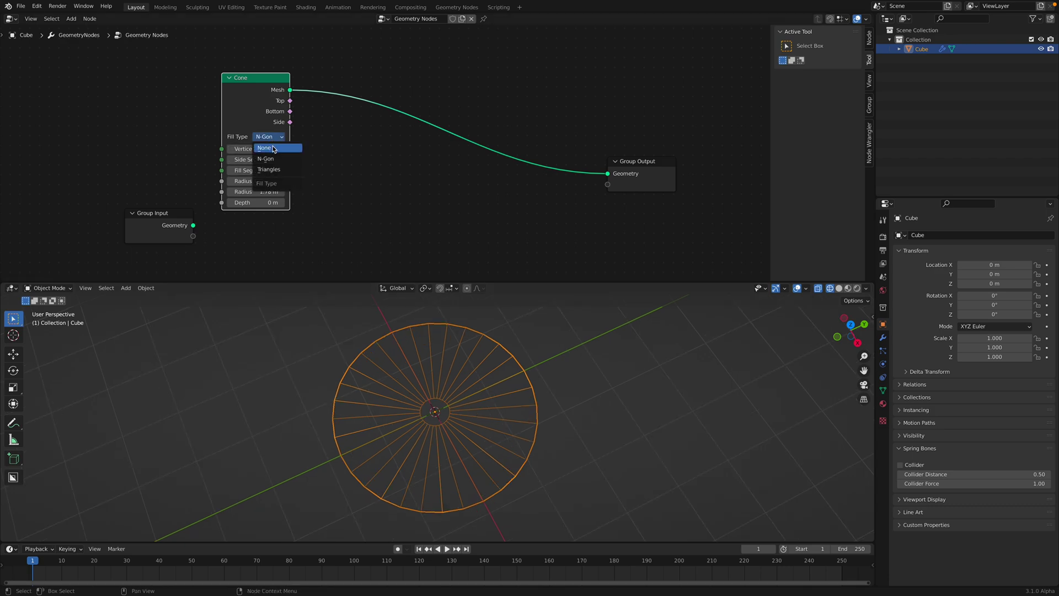
left_click(273, 149)
middle_click_drag(513, 380, 504, 416)
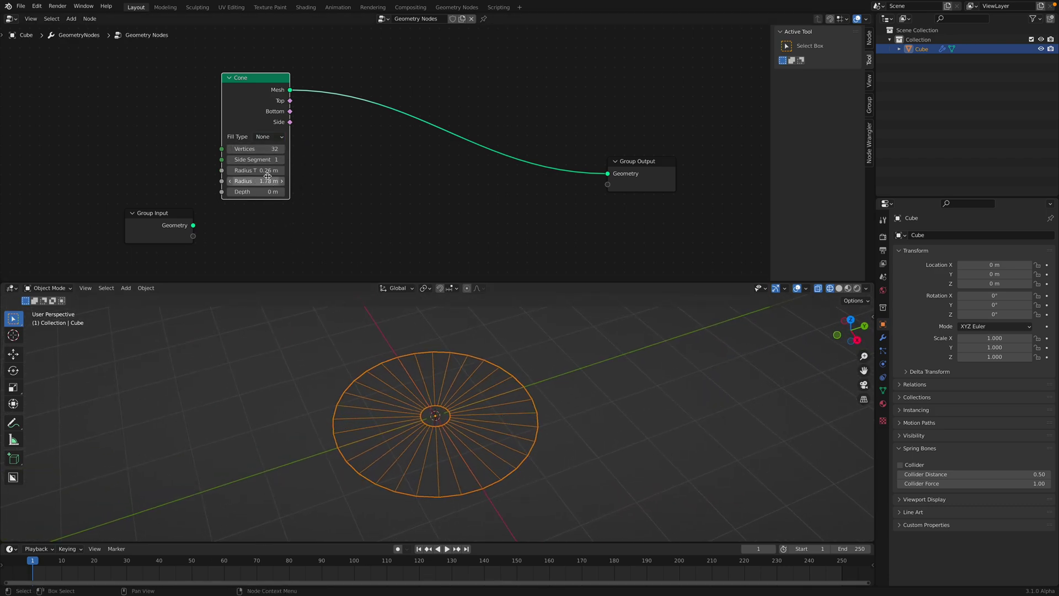
left_click_drag(267, 175, 311, 176)
Step: Try a higher Side Segments count on the Cone and reset it to 1
middle_click_drag(511, 424, 487, 456)
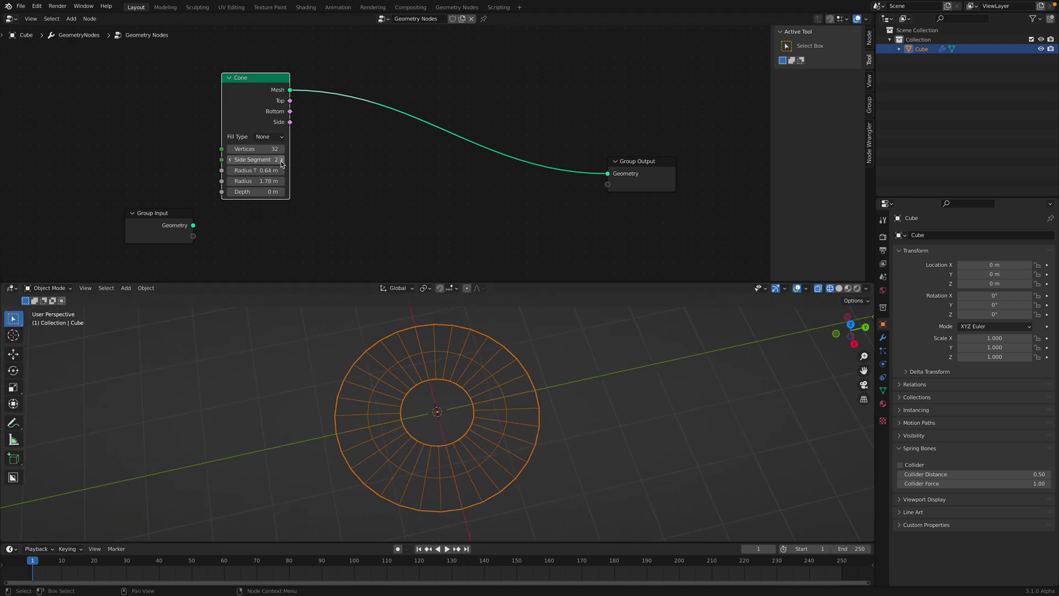
left_click(281, 161)
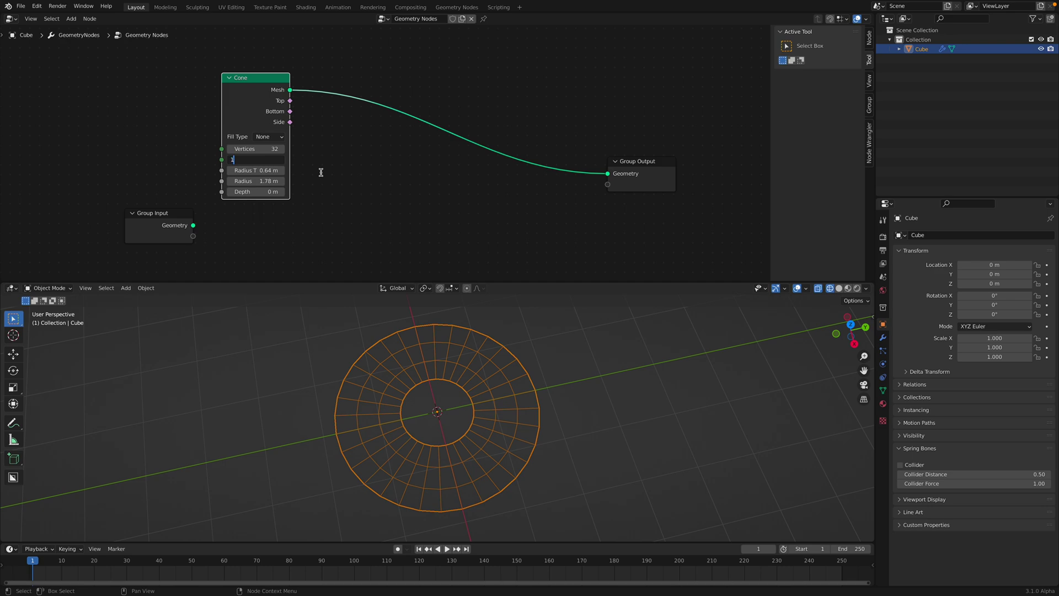
key("Return")
middle_click_drag(478, 410, 494, 411)
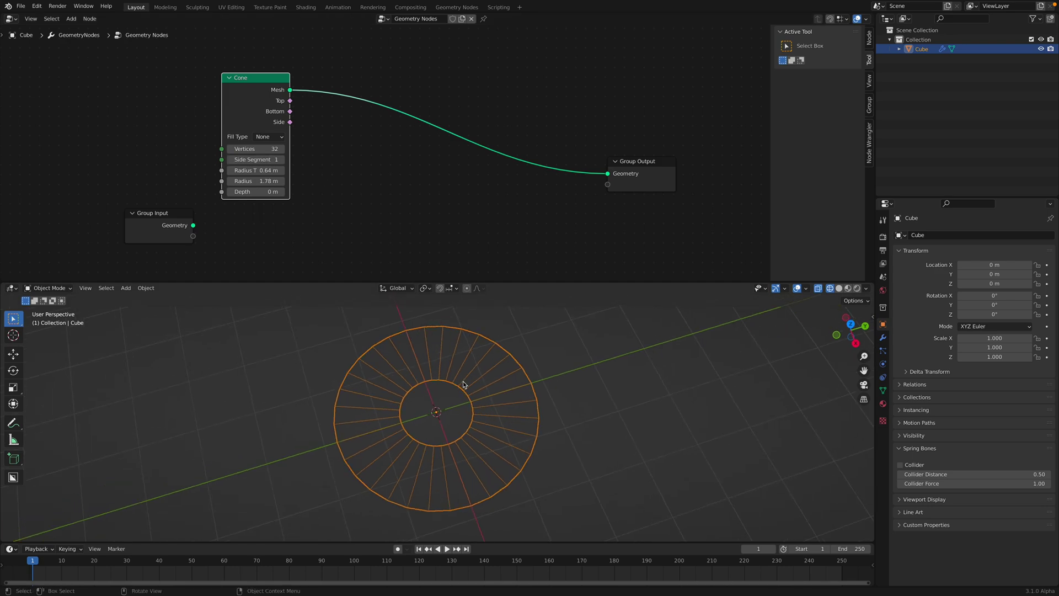
Step: Return the viewport to solid shading and move the Cone node closer to the Group Output
key("z")
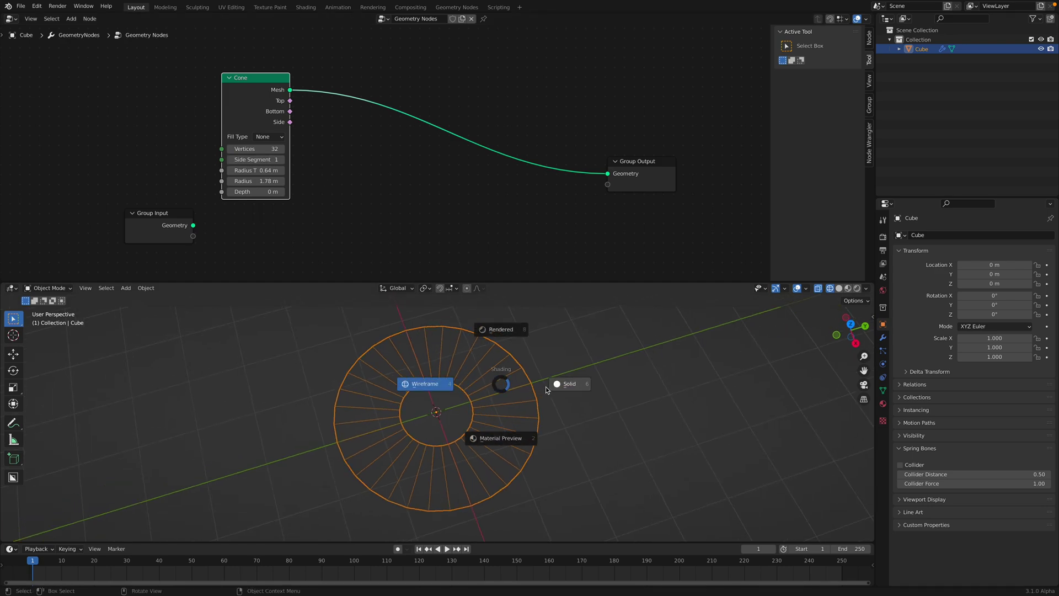
left_click(506, 390)
left_click(369, 156)
left_click_drag(261, 85, 301, 96)
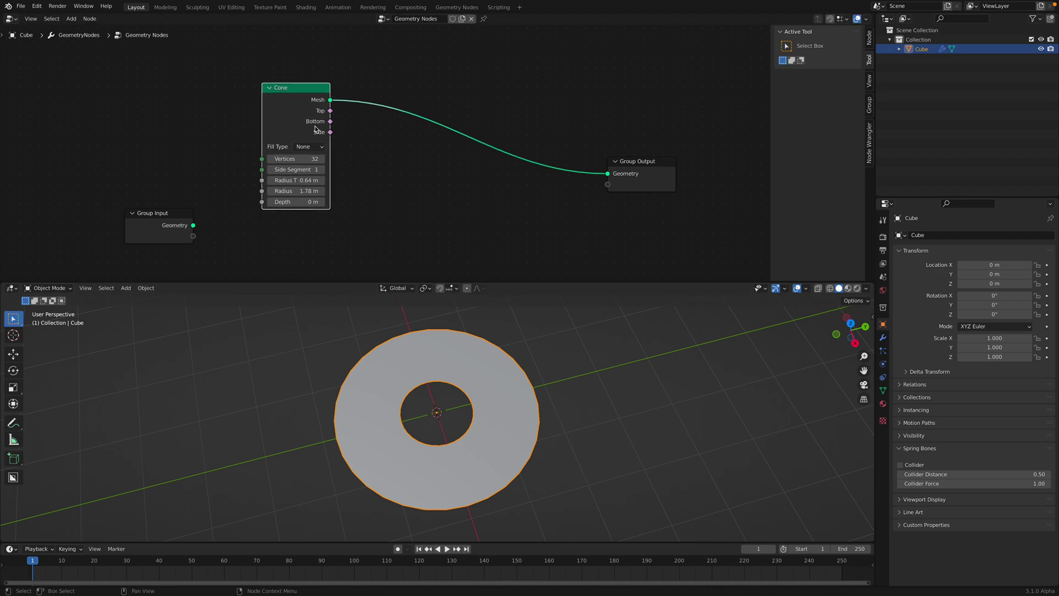
mouse_move(507, 432)
middle_mouse_down()
mouse_move(494, 375)
mouse_move(496, 417)
middle_mouse_up()
Step: Insert a Split Edges node on the link between the Cone and the Group Output
middle_click_drag(413, 208, 402, 213)
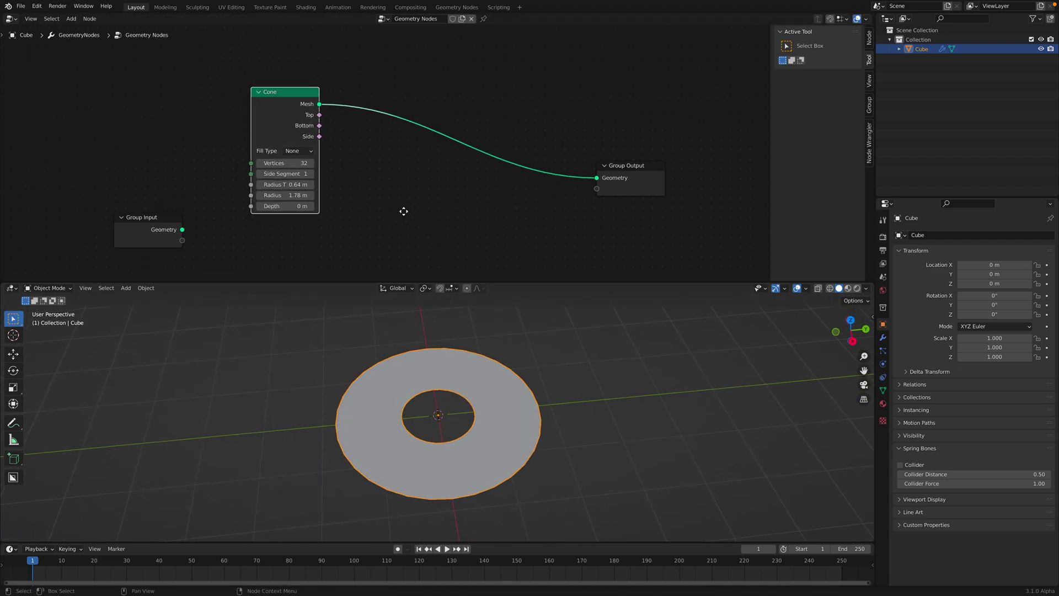
key("shift+a")
left_click(396, 199)
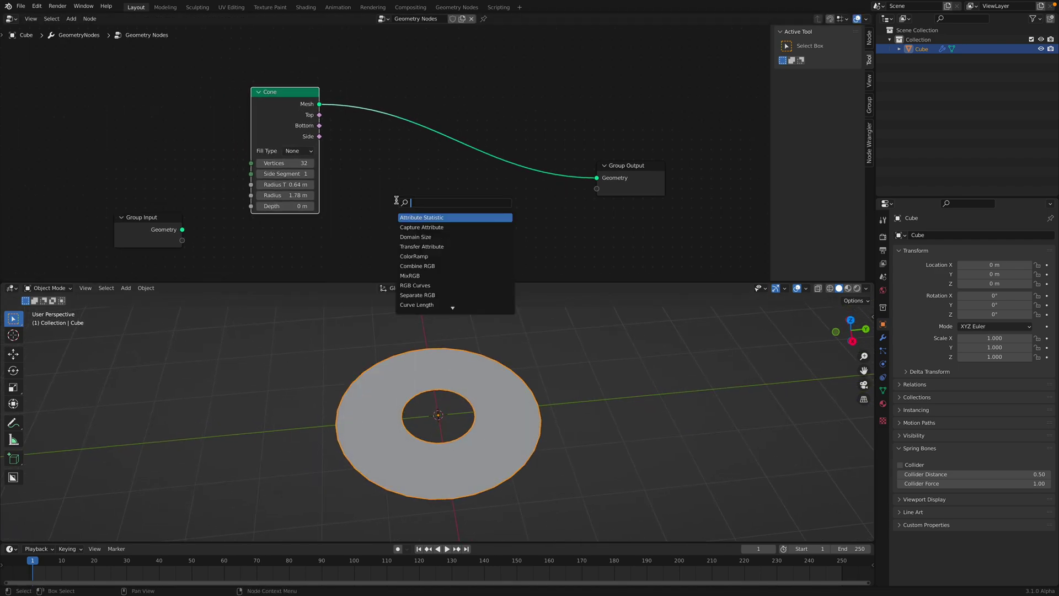
type("spl")
key("Return")
left_click(394, 128)
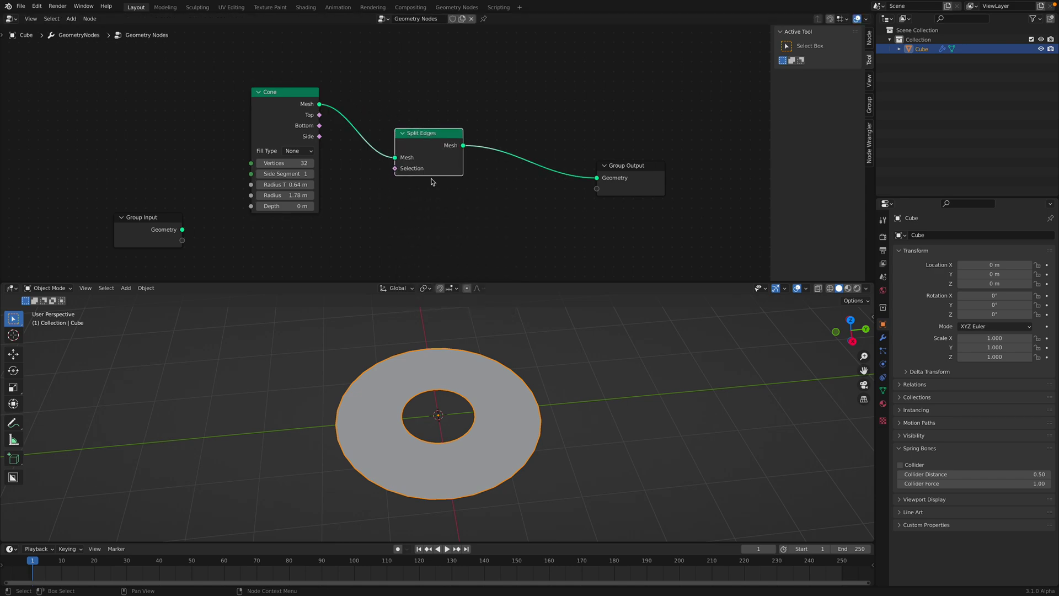
Step: Move the Face Area node up so it sits just below the Cone node
middle_click_drag(424, 227, 421, 187)
scroll(386, 187, "down", 3)
left_click_drag(315, 224, 331, 190)
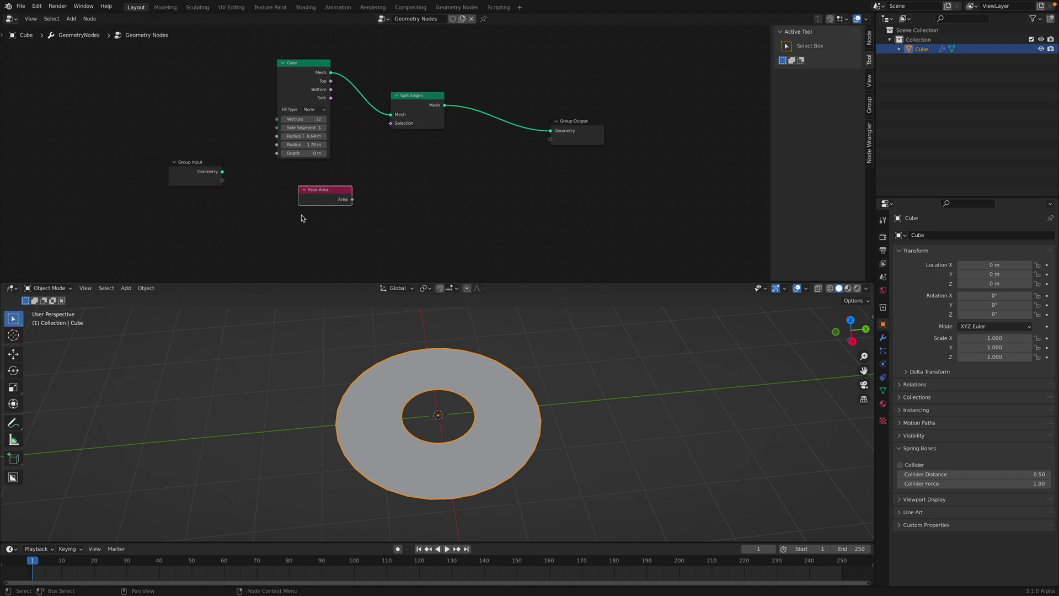
scroll(325, 180, "up", 2)
middle_click_drag(336, 184, 315, 201)
middle_click_drag(431, 356, 432, 367)
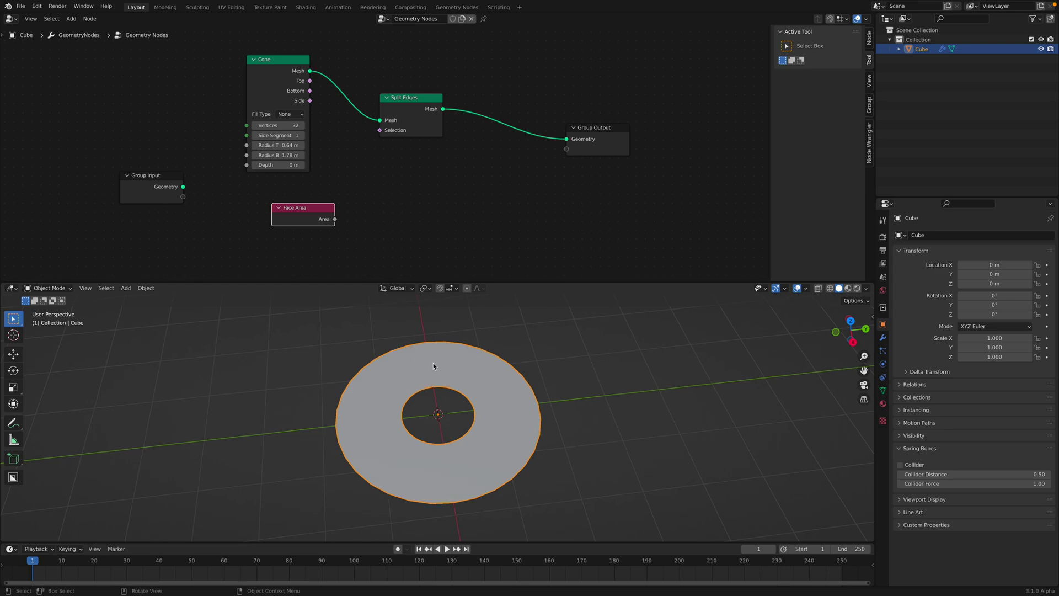
middle_click_drag(433, 366, 452, 364)
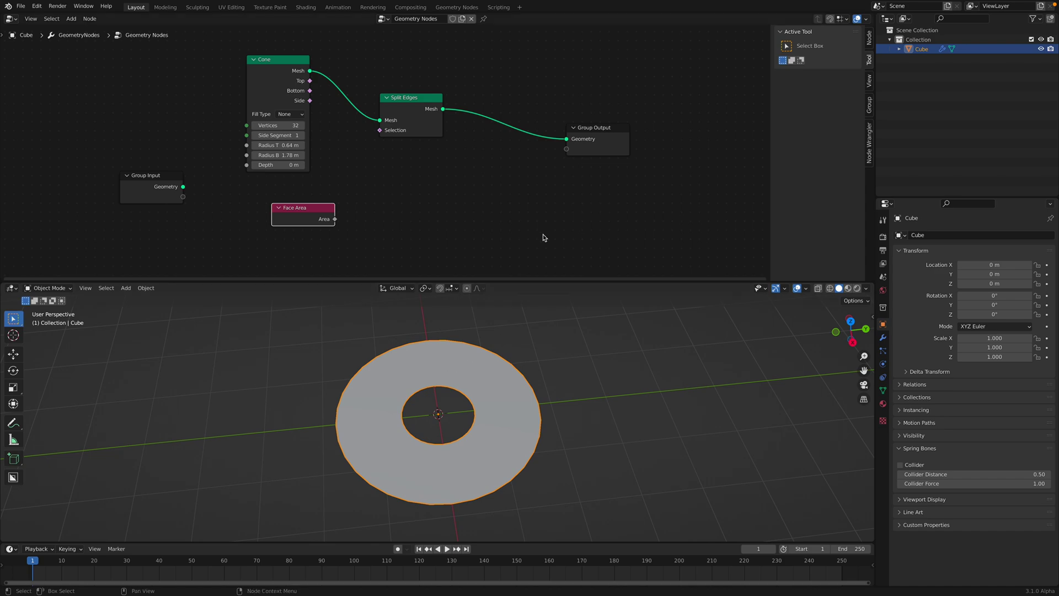
Step: Hide the node editor's sidebar and shift the Group Output and Split Edges nodes slightly lower
key("n")
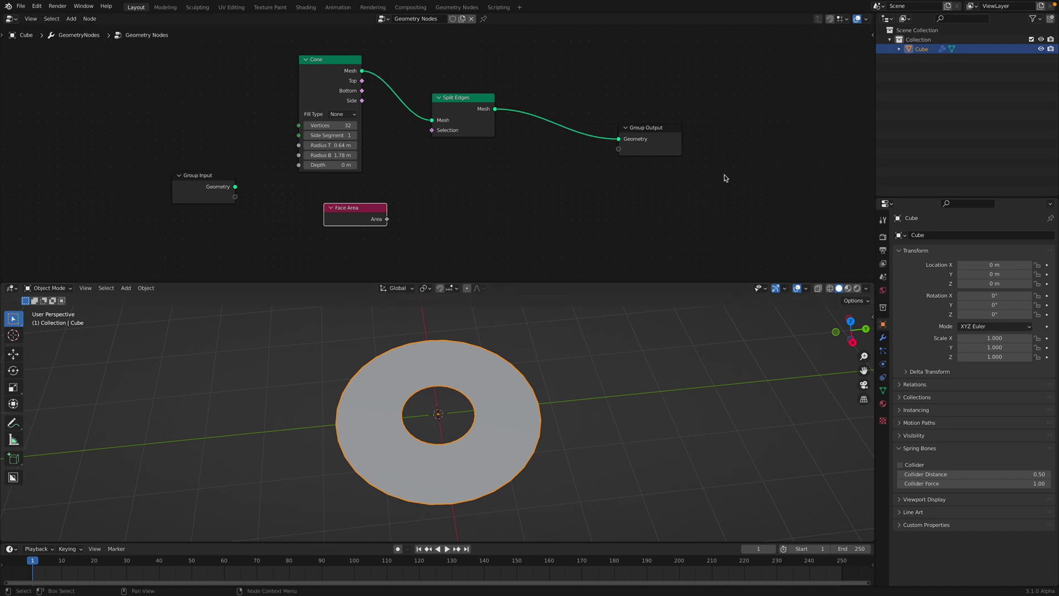
scroll(653, 181, "up", 1)
middle_click_drag(646, 182, 632, 183)
left_click_drag(654, 136, 655, 153)
left_click_drag(462, 104, 471, 113)
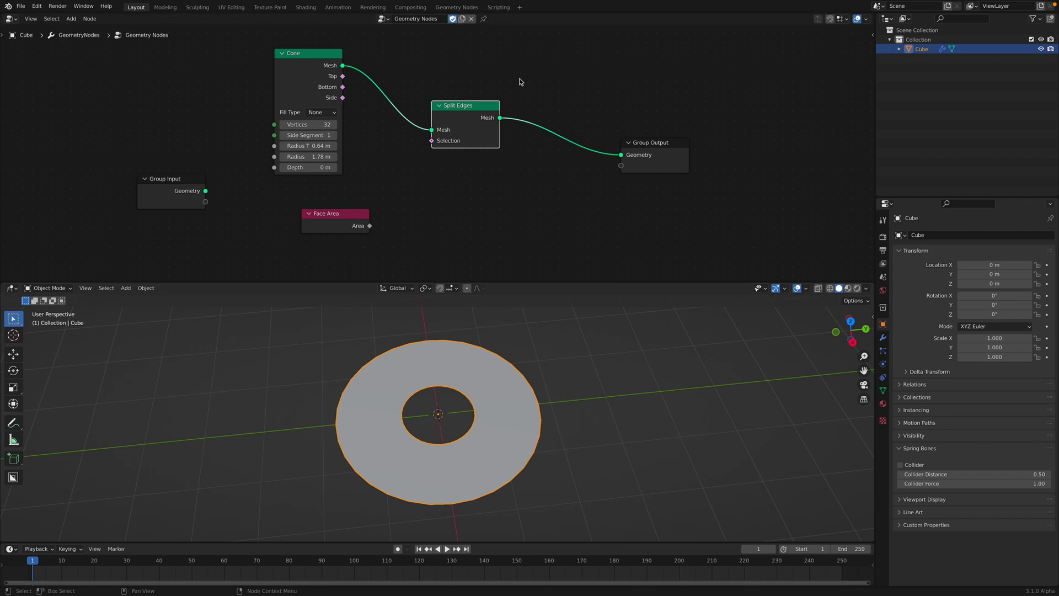
Step: Save the Blender file to the Desktop as facearea_001
key("super+s")
left_click(364, 550)
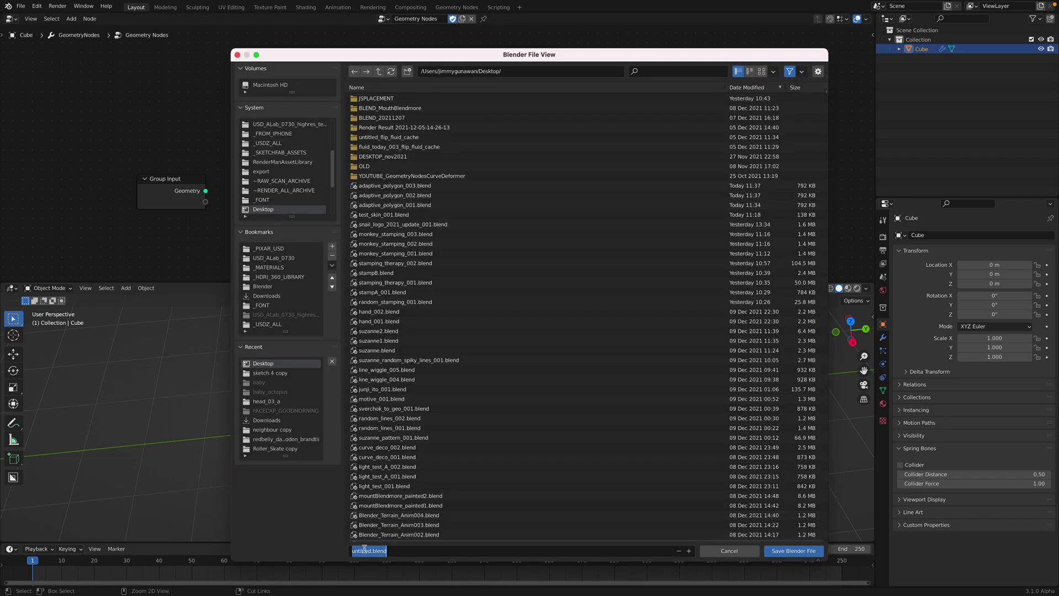
type("facearea_001")
key("Return")
left_click(778, 552)
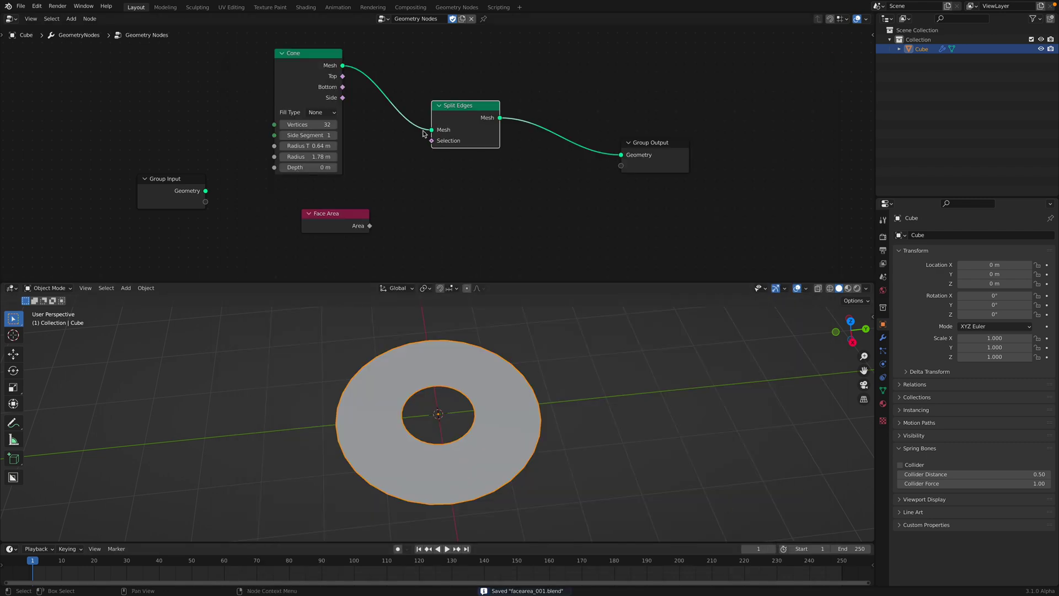
Step: Shift the Cone and Face Area nodes aside and set the Cone's top radius to 0.72 m and bottom radius to 1.96 m
left_click(450, 97)
left_click_drag(313, 103, 288, 101)
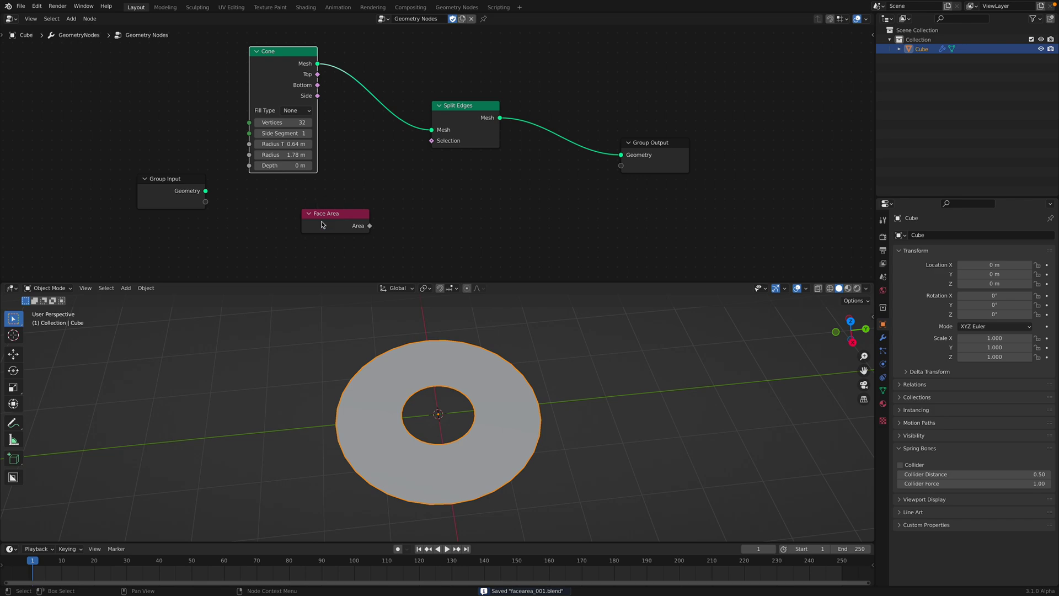
left_click_drag(328, 213, 311, 218)
mouse_move(284, 144)
left_mouse_down()
mouse_move(300, 144)
mouse_move(290, 144)
mouse_move(293, 155)
left_mouse_up()
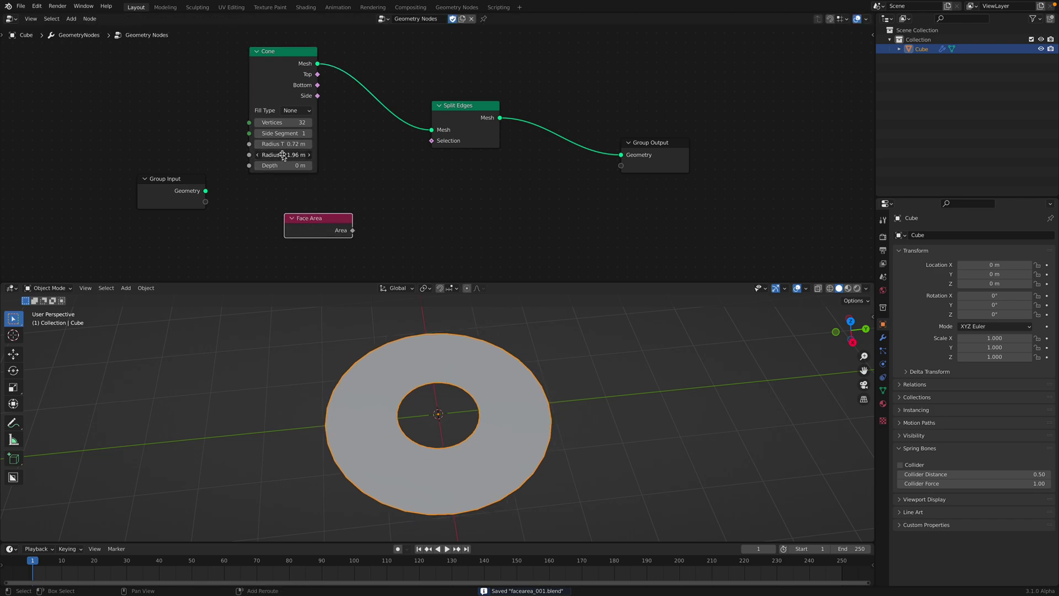
left_click_drag(463, 108, 464, 111)
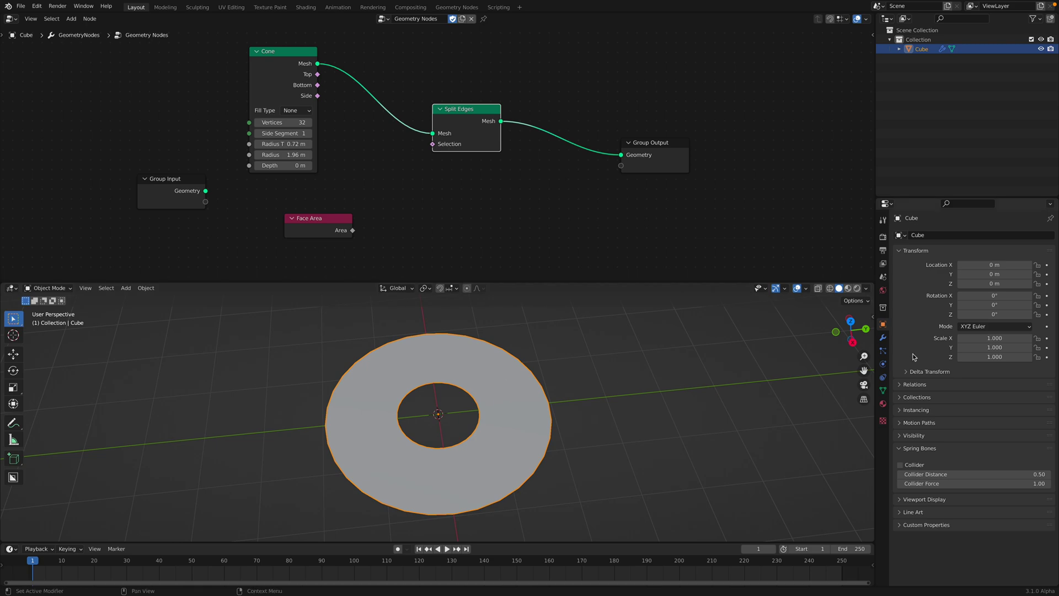
Step: Add a Smooth modifier below the Geometry Nodes modifier, keep its factor at 0.500, and make the GeometryNodes modifier active again
left_click(883, 338)
left_click(946, 237)
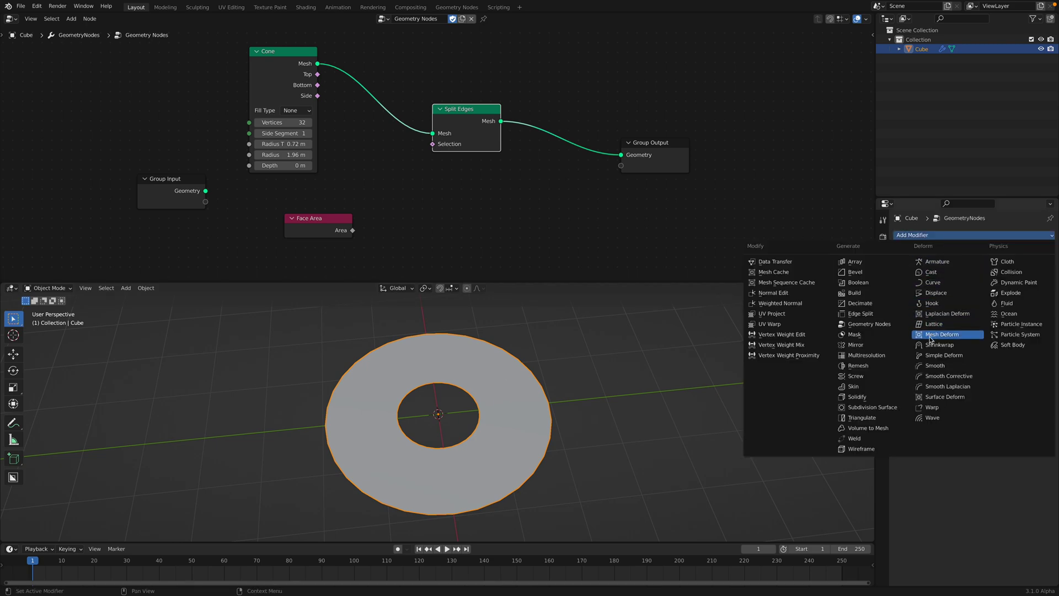
left_click(934, 365)
middle_click_drag(627, 404, 627, 414)
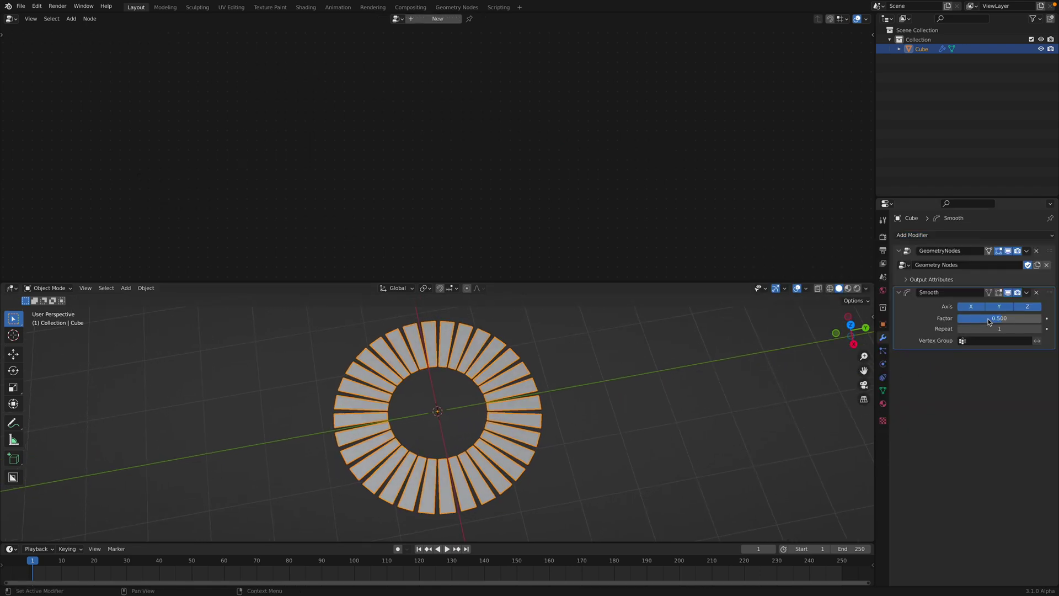
left_click_drag(991, 319, 1001, 319)
right_click(1000, 319)
left_click(1048, 259)
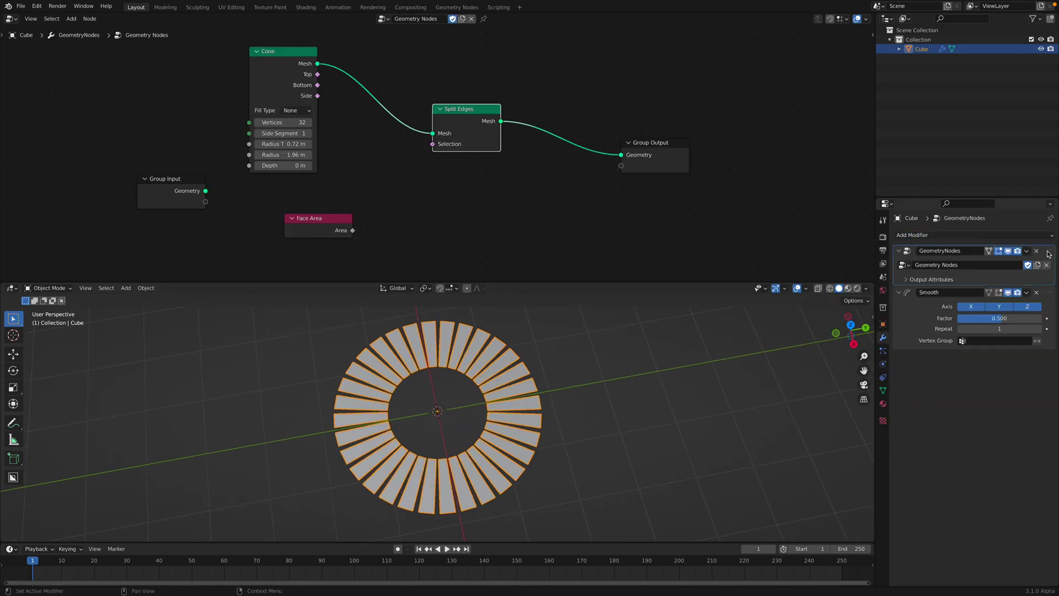
Step: Save the file and make room between the Split Edges and Group Output nodes by moving them apart
left_click_drag(472, 121, 467, 106)
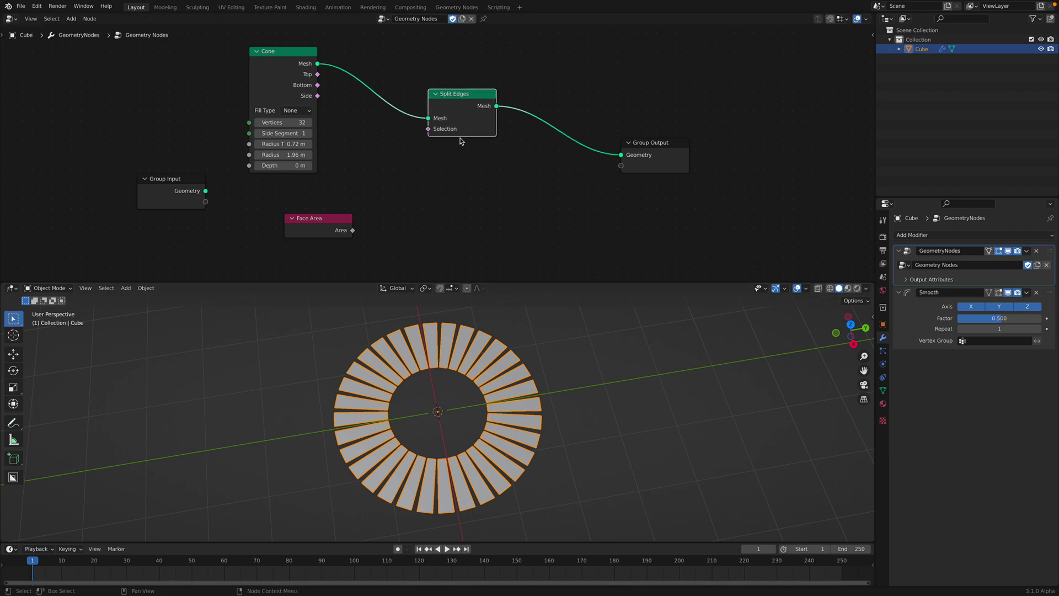
key("ctrl+s")
left_click_drag(333, 235, 334, 222)
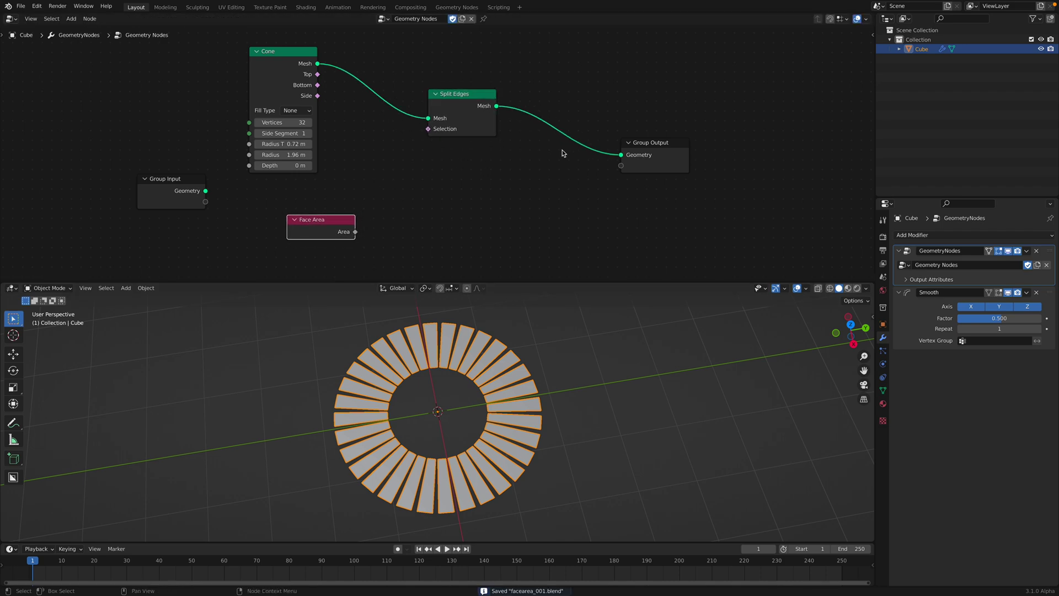
left_click_drag(642, 142, 675, 155)
left_click_drag(462, 102, 448, 89)
Step: Add a Mesh to Points node and connect it between the Split Edges node and the Group Output
key("shift+a")
left_click(530, 183)
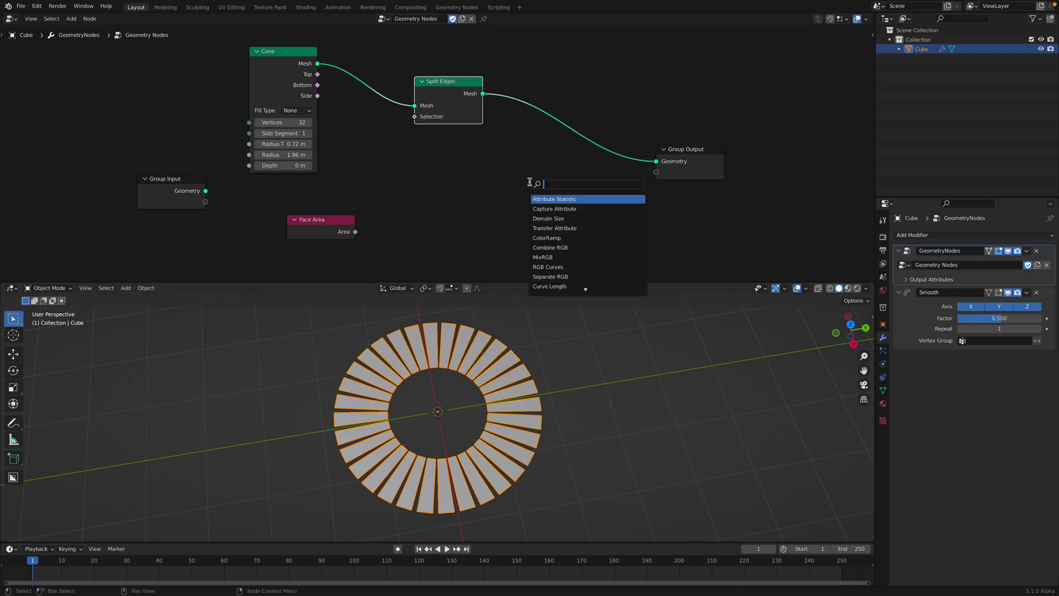
type("to po")
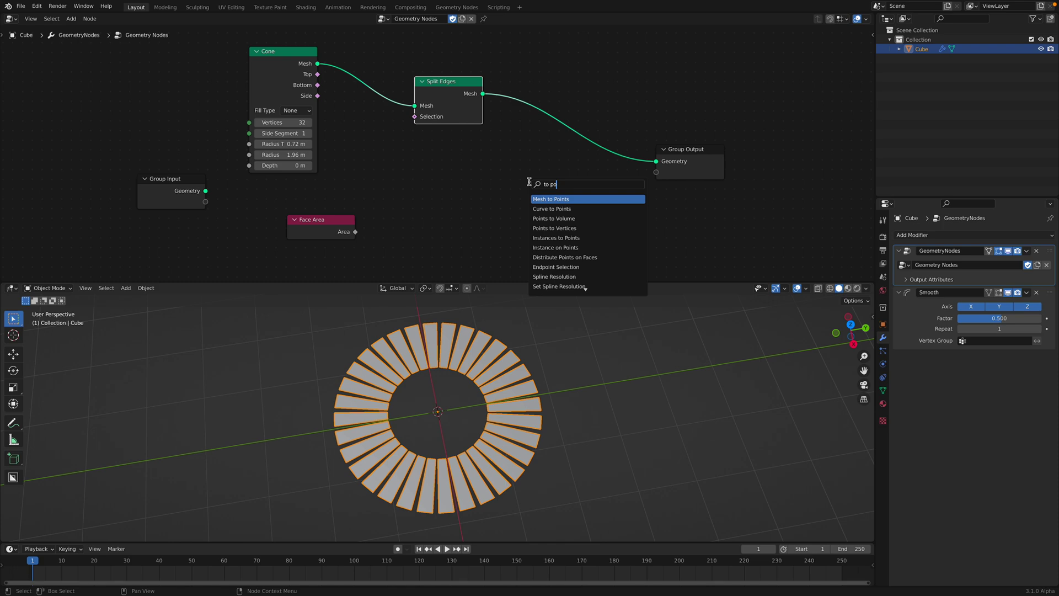
key("Return")
left_click(523, 170)
left_click_drag(464, 104, 477, 129)
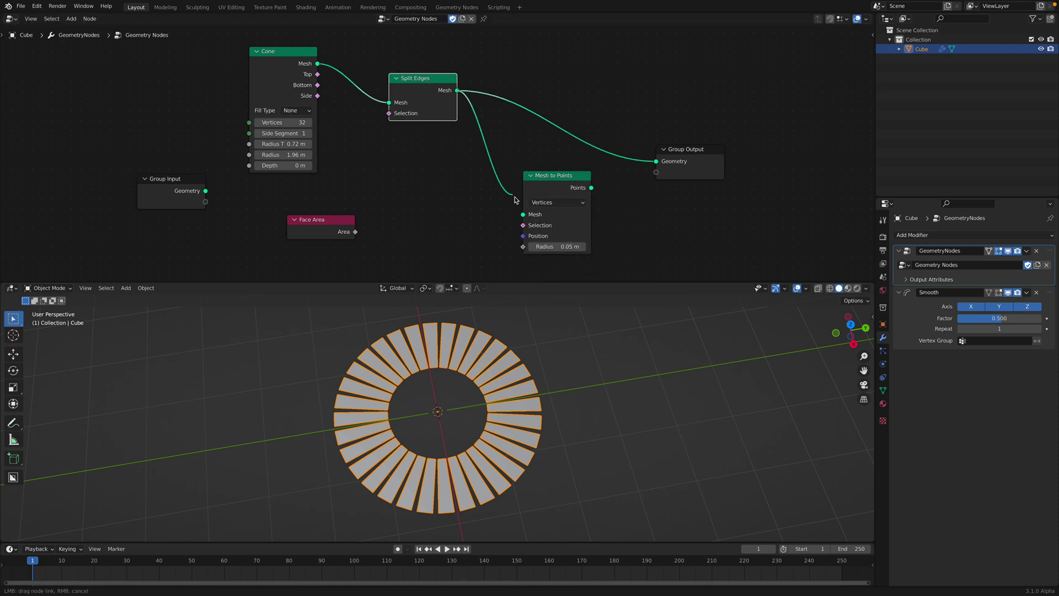
left_click_drag(515, 199, 524, 214)
left_click_drag(591, 187, 745, 131)
left_click_drag(583, 210, 583, 170)
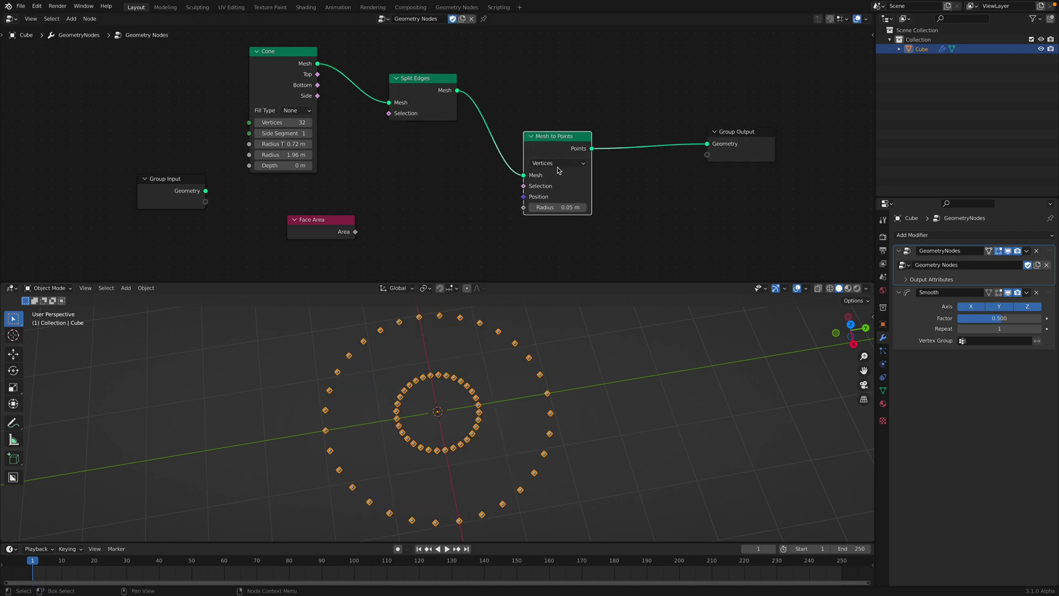
Step: Switch Mesh to Points to Faces mode, set the Cone's side segments to 2, and save the file
left_click(557, 163)
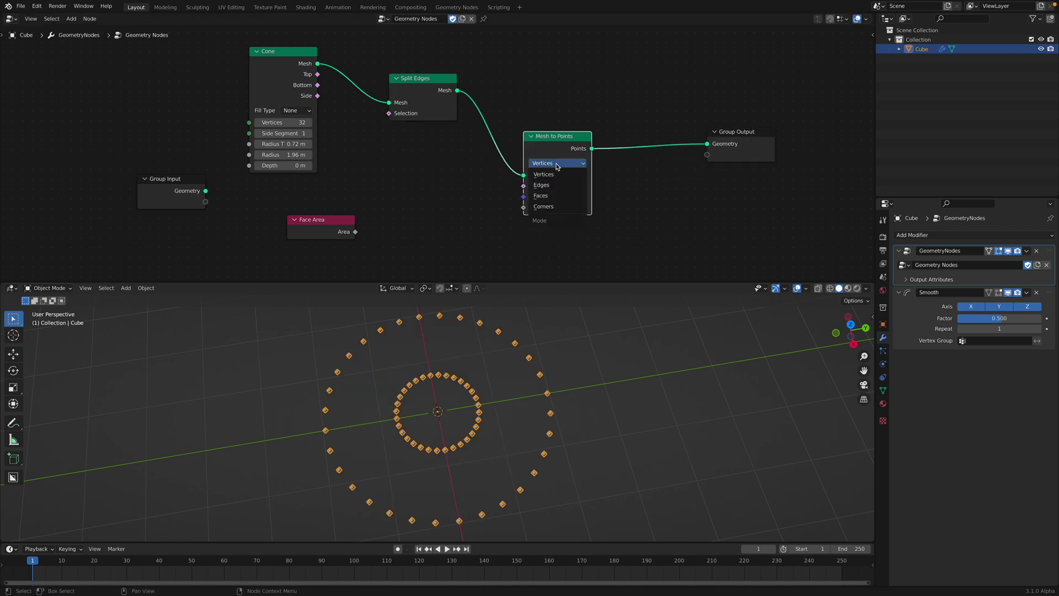
left_click(549, 197)
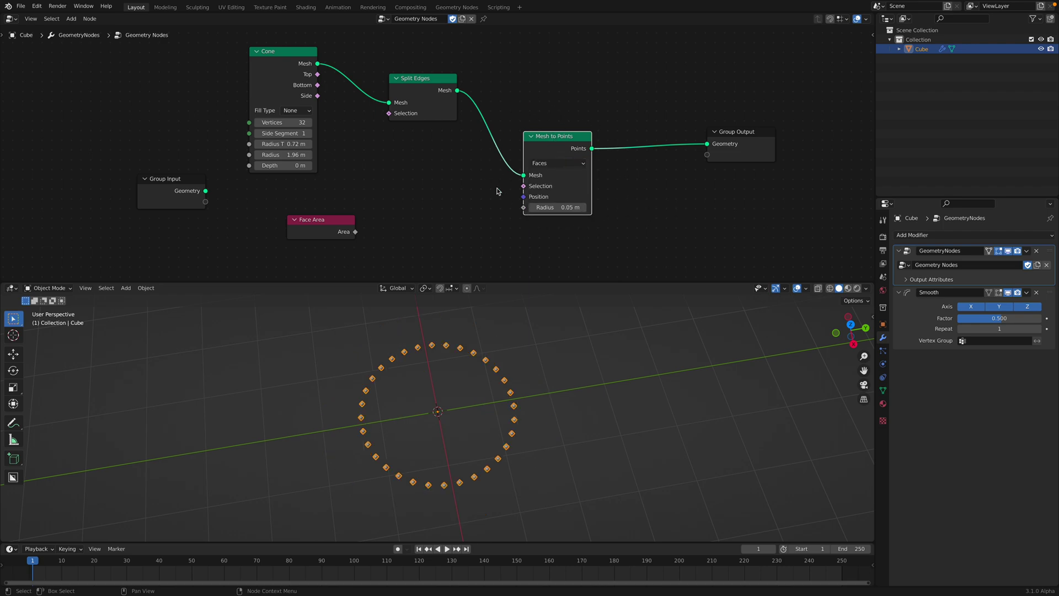
middle_click_drag(554, 153, 544, 148)
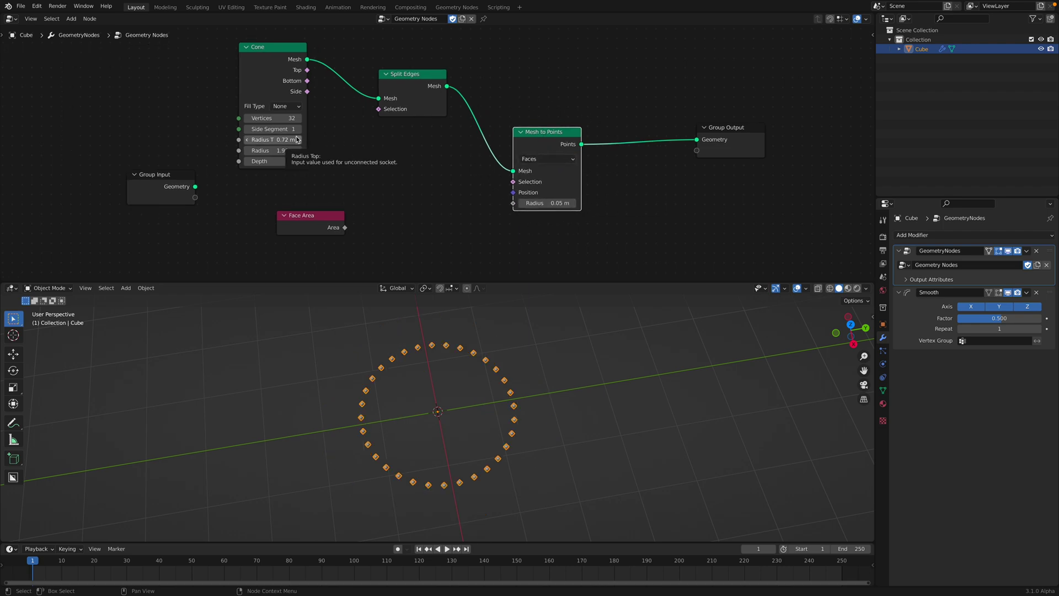
left_click(298, 130)
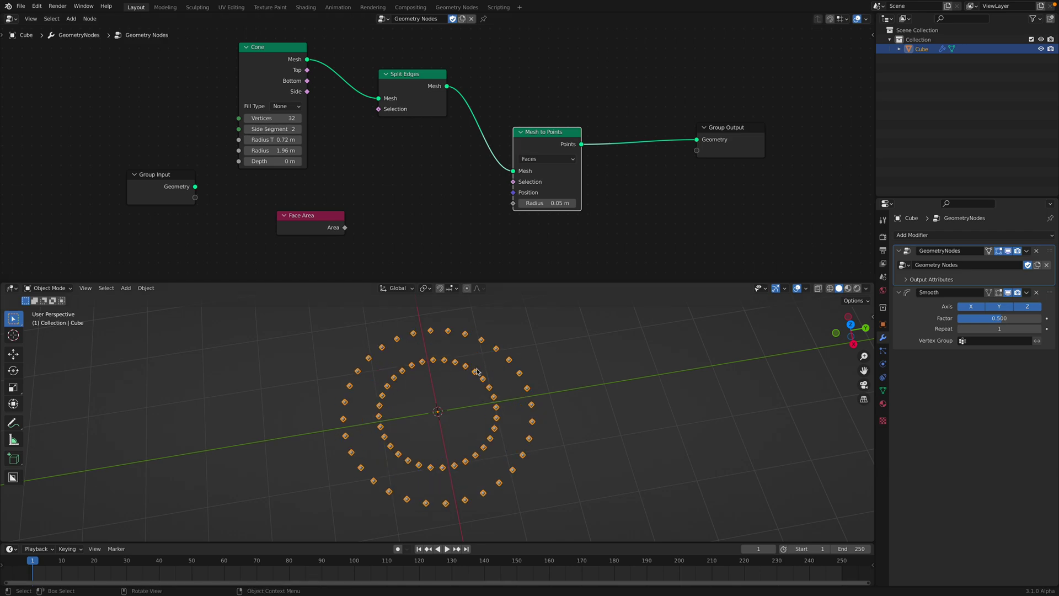
key("ctrl+s")
Step: Insert a Join Geometry node on the link between Mesh to Points and the Group Output
left_click_drag(696, 139, 657, 100)
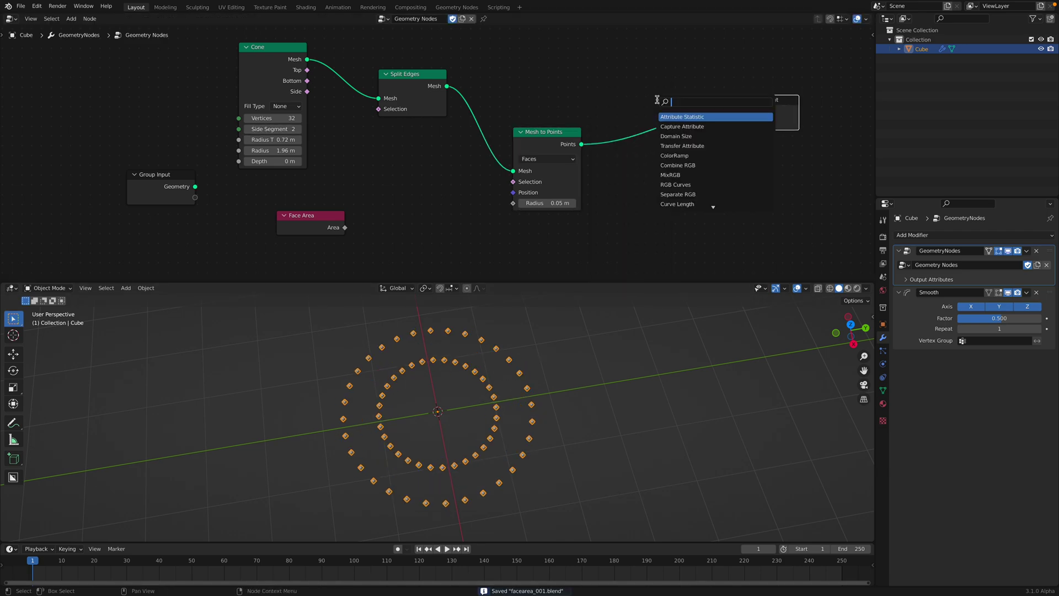
type("jo")
key("Down")
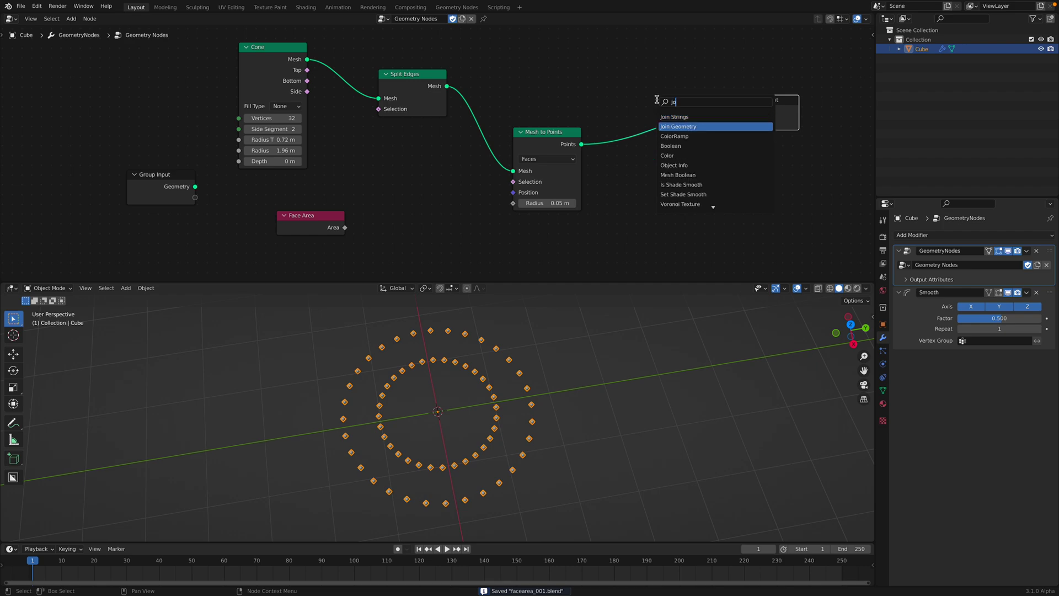
key("Return")
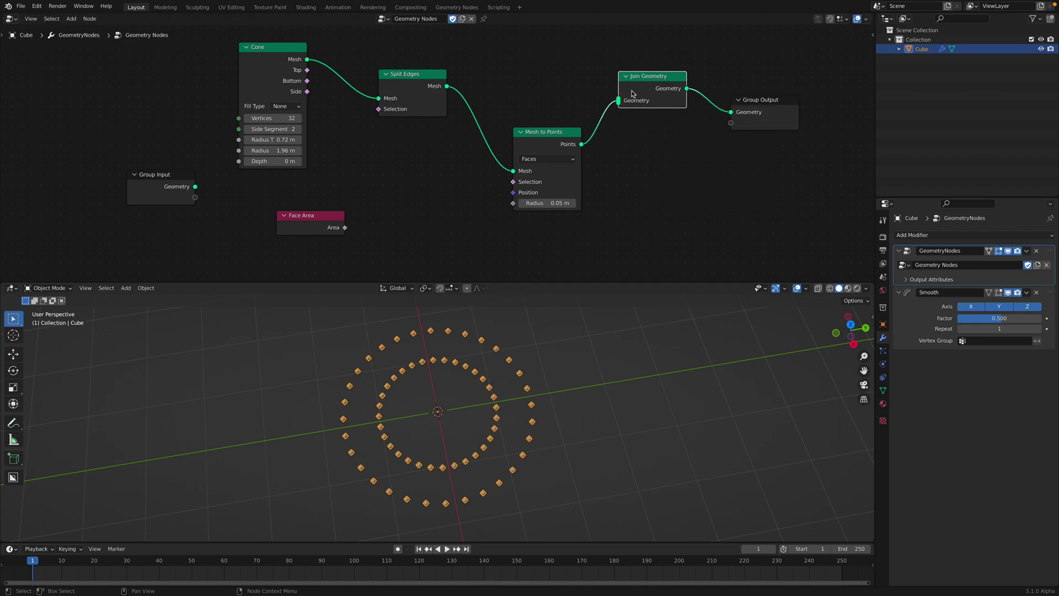
Step: Line up Split Edges and Mesh to Points below Join Geometry, and link the Cone's Mesh output to Join Geometry
left_click_drag(512, 92, 511, 95)
left_click_drag(394, 78, 396, 128)
left_click_drag(523, 96, 510, 136)
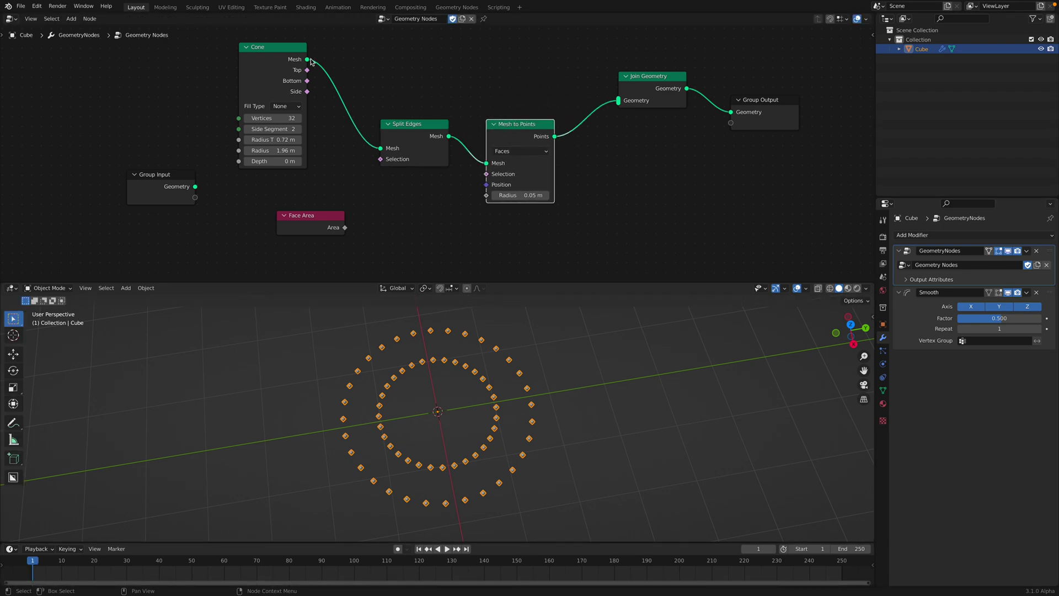
left_click_drag(308, 59, 618, 100)
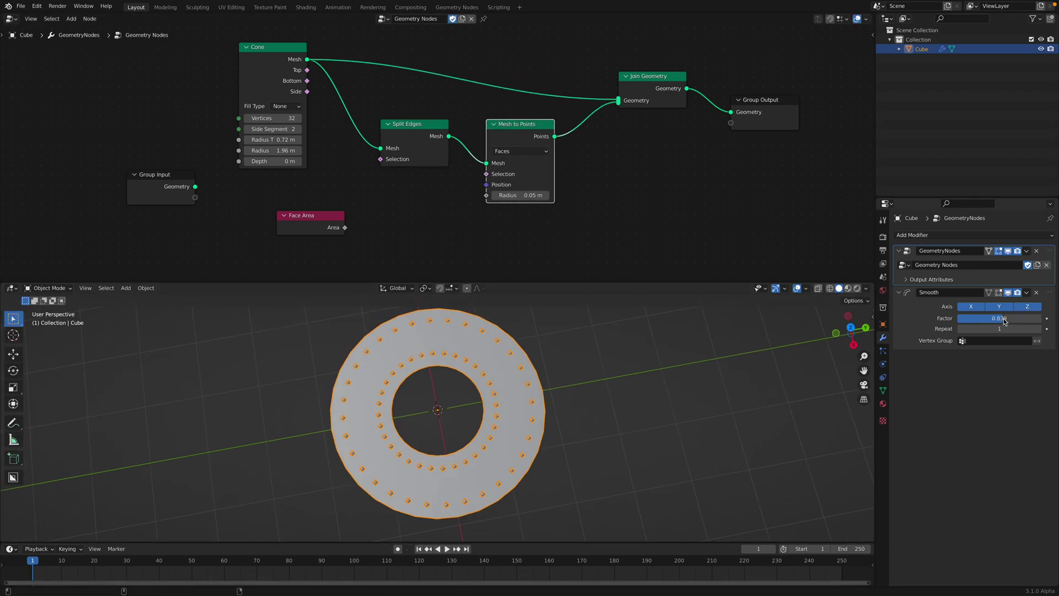
Step: Set the Smooth modifier's factor to 0.839, try higher repeat values, and return the repeat to 1
left_click_drag(1020, 319, 1042, 336)
left_click(1038, 329)
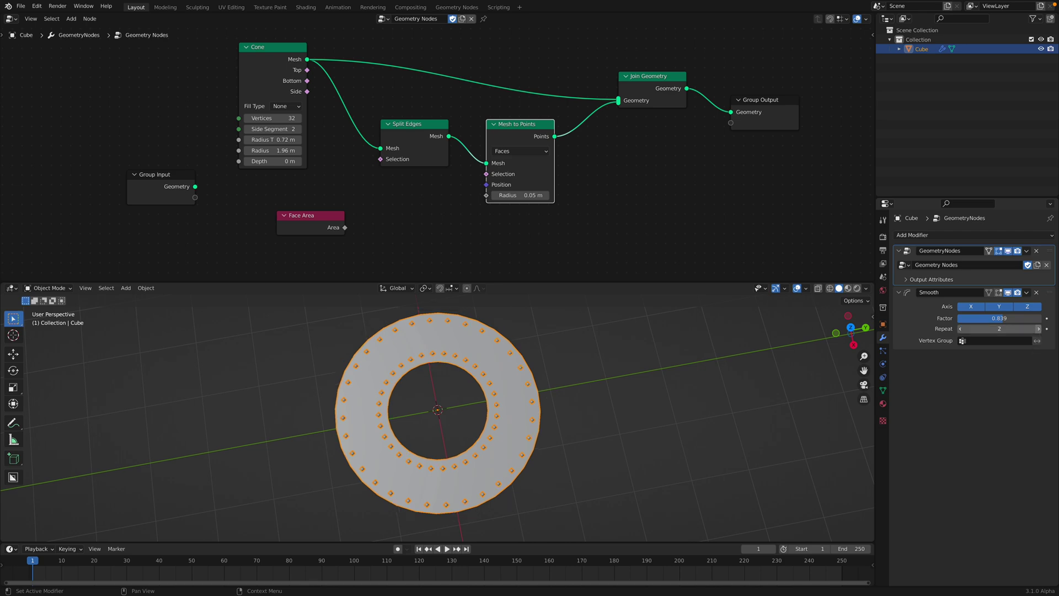
left_click(1038, 329)
left_click(963, 329)
left_click(963, 329)
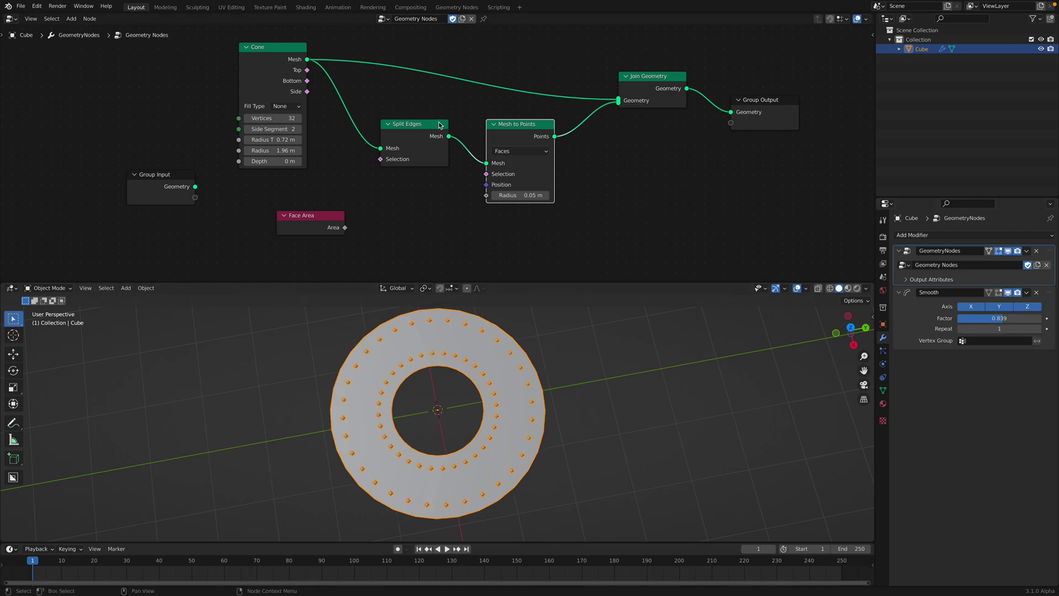
Step: Feed Join Geometry from the Split Edges mesh instead of the Cone, deselect the object, and view it from the top
left_click_drag(439, 125, 618, 102)
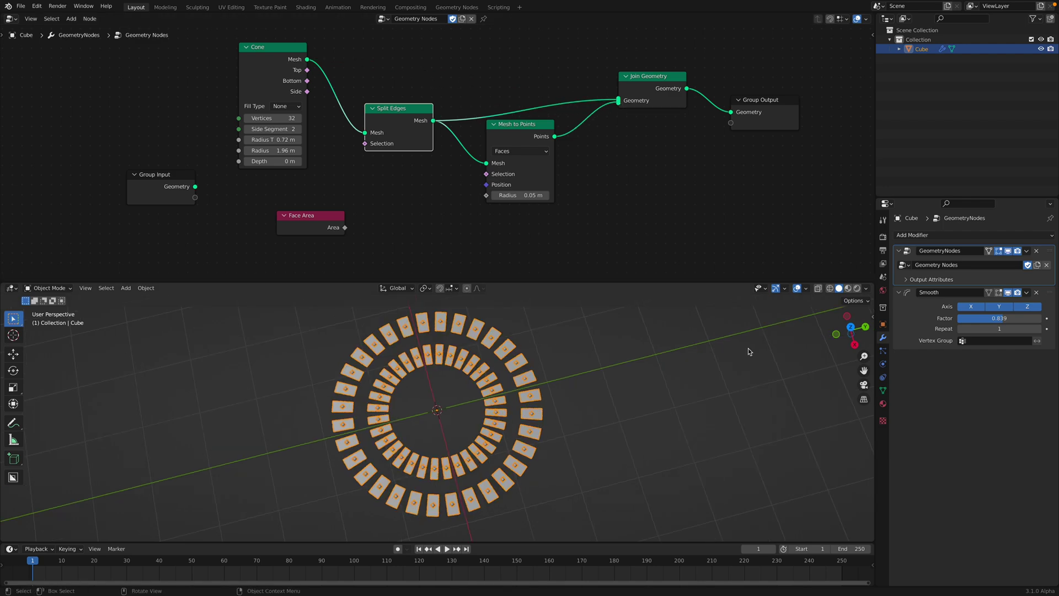
left_click(850, 326)
left_click(618, 429)
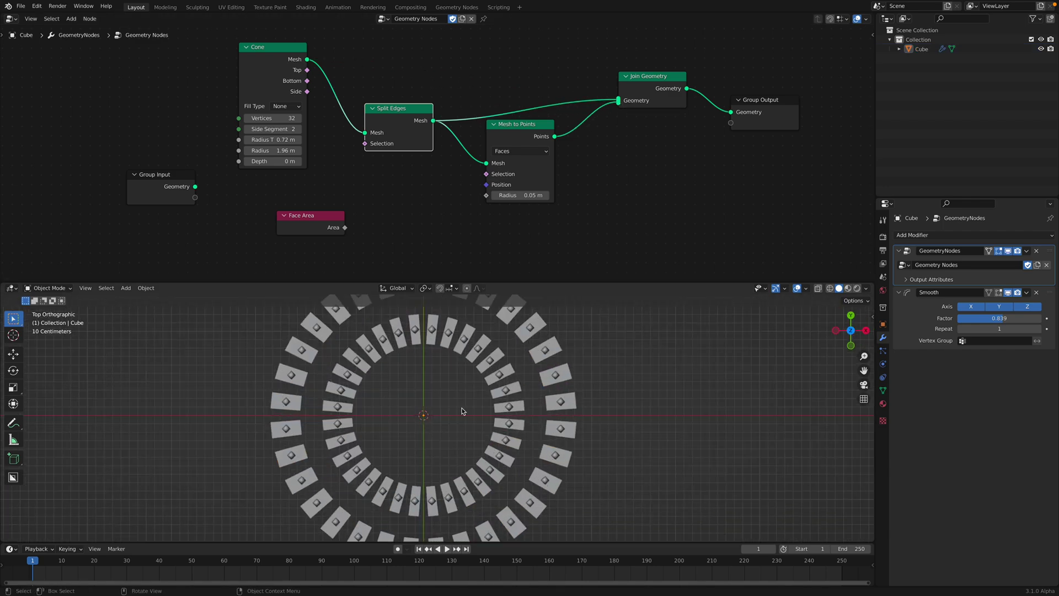
scroll(488, 413, "down", 1)
middle_click_drag(361, 165, 362, 165)
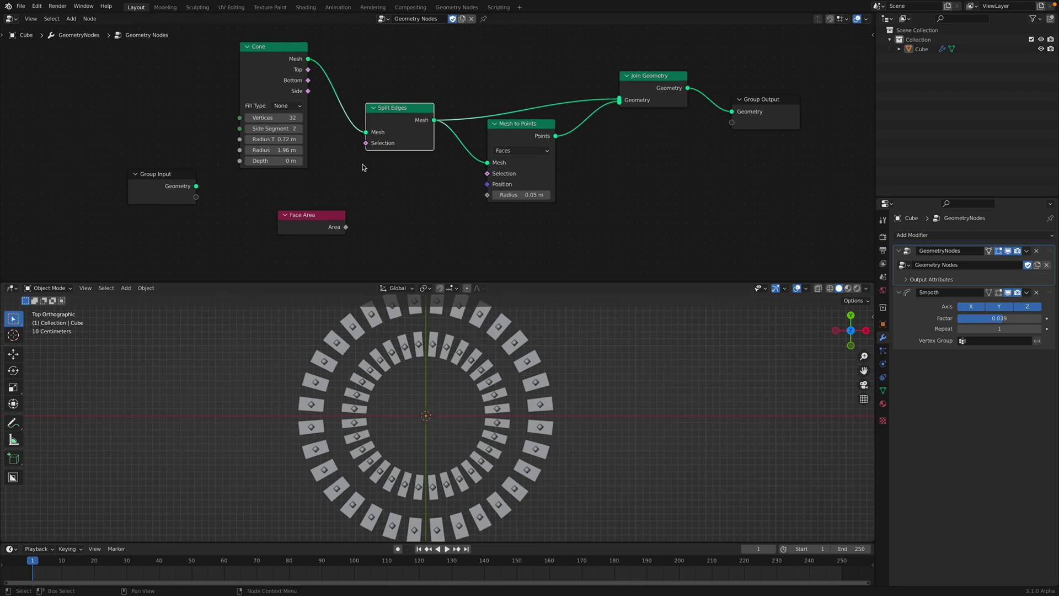
Step: Set the Cone to 12 vertices, 3 side segments and a 0.24 m top radius, then save the file
double_click(289, 117)
type("12")
key("Return")
mouse_move(273, 139)
left_mouse_down()
mouse_move(295, 139)
mouse_move(259, 139)
left_mouse_up()
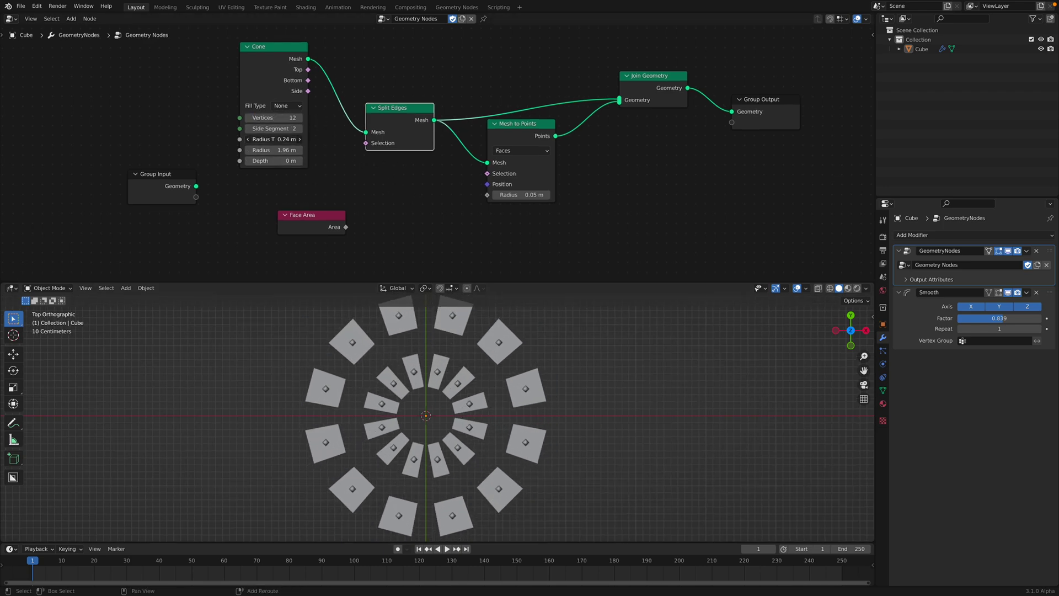
left_click(299, 128)
key("ctrl+s")
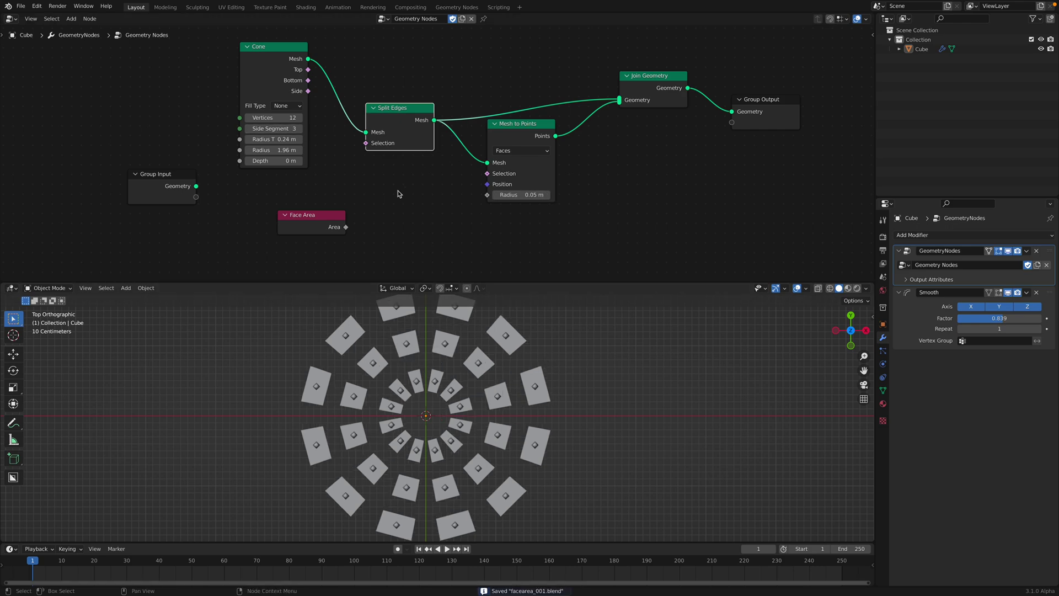
Step: Place Face Area directly under the Cone and space Mesh to Points, Join Geometry and Group Output further apart
middle_click_drag(395, 185, 396, 150)
mouse_move(321, 177)
left_mouse_down()
mouse_move(327, 170)
mouse_move(327, 178)
left_mouse_up()
scroll(332, 170, "down", 2)
middle_click_drag(333, 167, 310, 189)
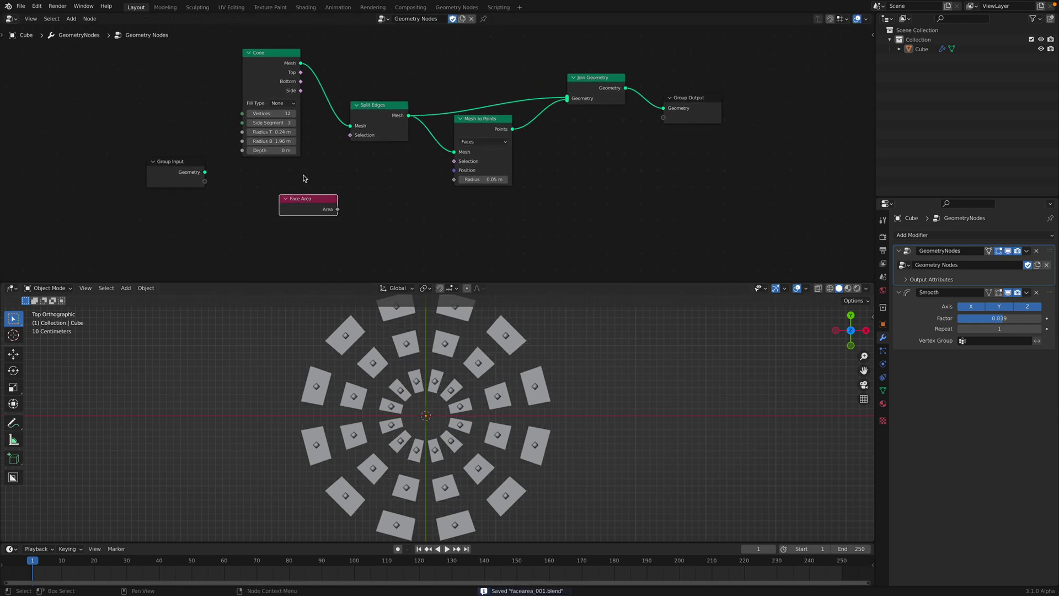
left_click_drag(312, 202, 278, 199)
left_click_drag(488, 131, 505, 142)
left_click_drag(587, 83, 631, 68)
left_click_drag(690, 98, 763, 115)
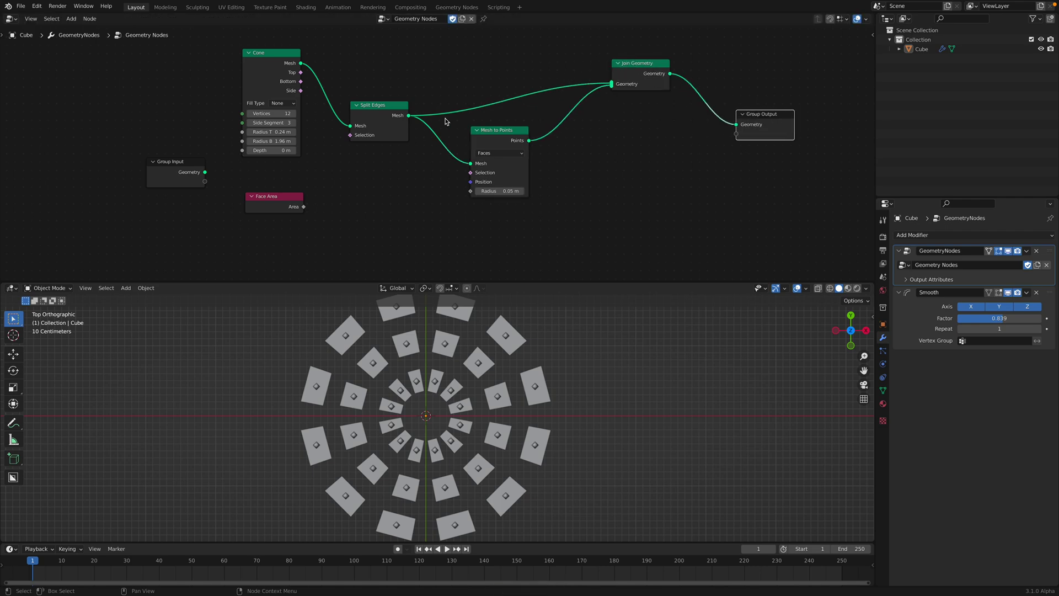
Step: Move Split Edges up beside the Cone, shift Mesh to Points under Join Geometry, and save the file
left_click_drag(382, 110, 387, 62)
left_click_drag(514, 127, 593, 118)
left_click_drag(774, 114, 802, 117)
middle_click_drag(433, 88, 441, 90)
left_click_drag(394, 64, 378, 67)
key("ctrl+s")
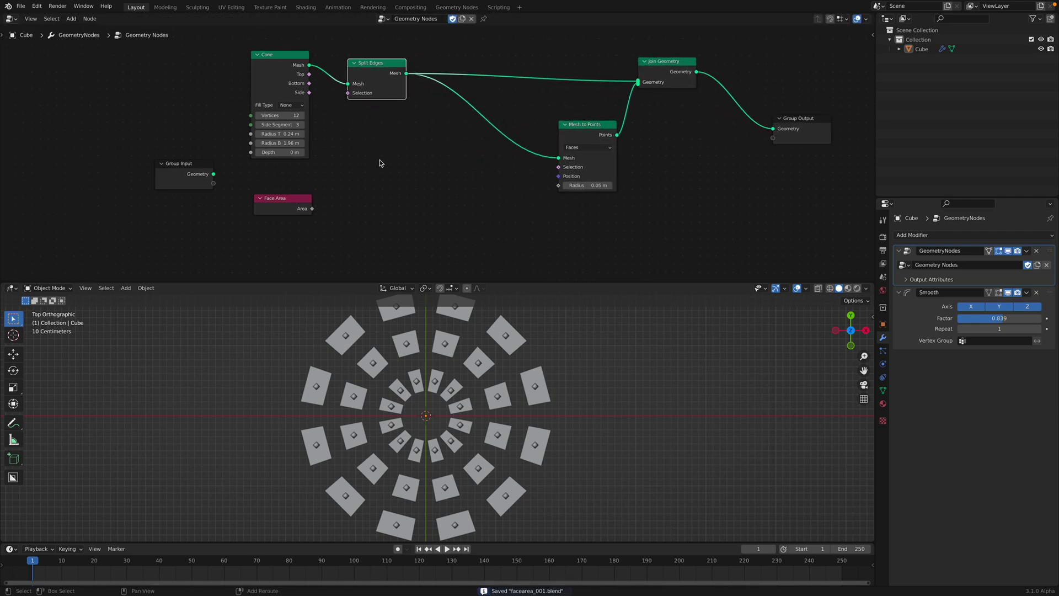
Step: Add a Capture Attribute node below Split Edges and feed its Geometry input from the Split Edges mesh
key("shift+a")
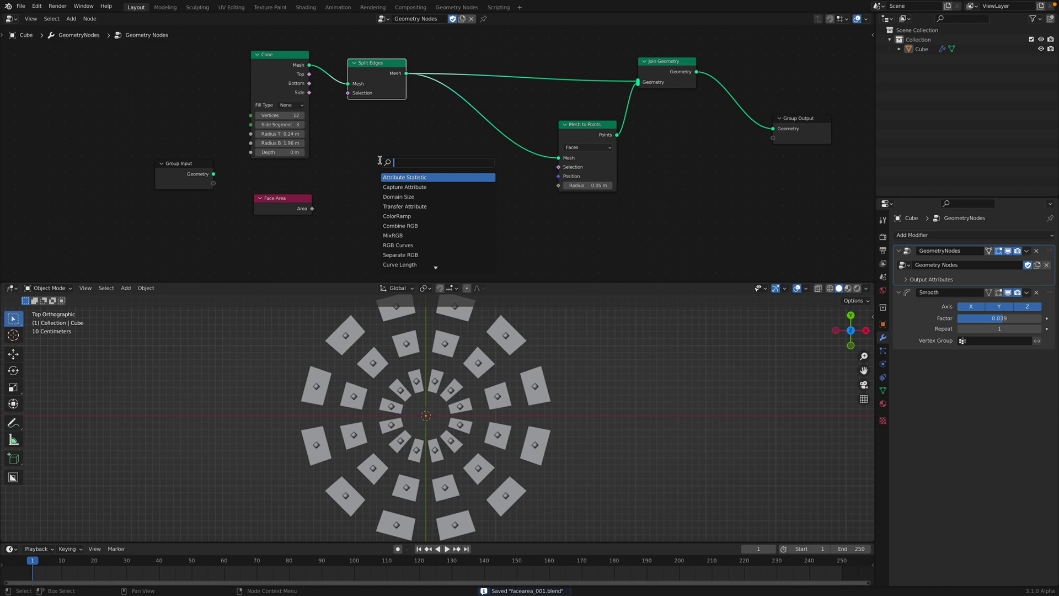
type("tran")
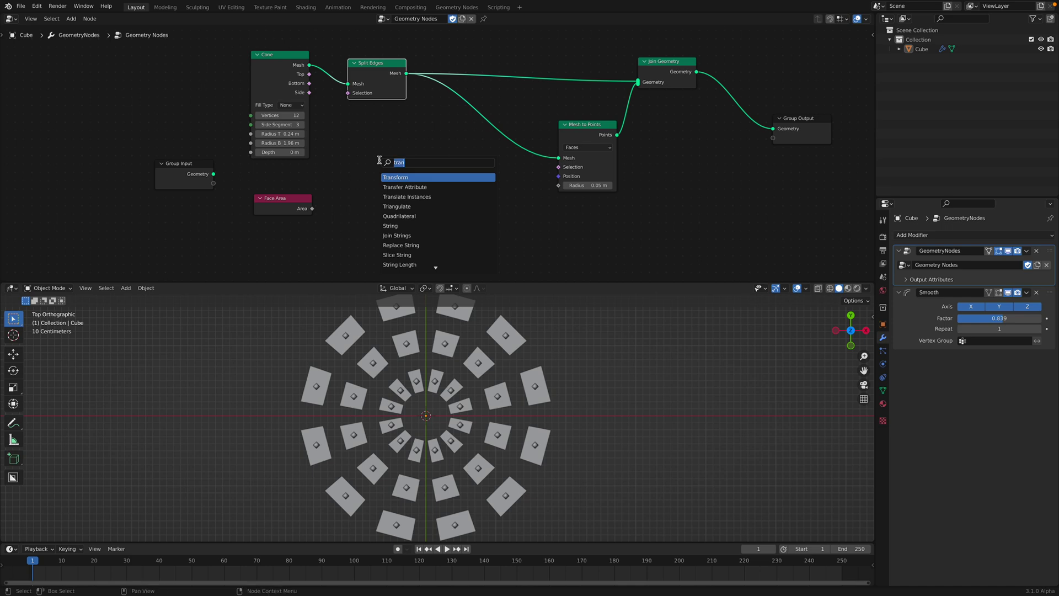
type("attribute")
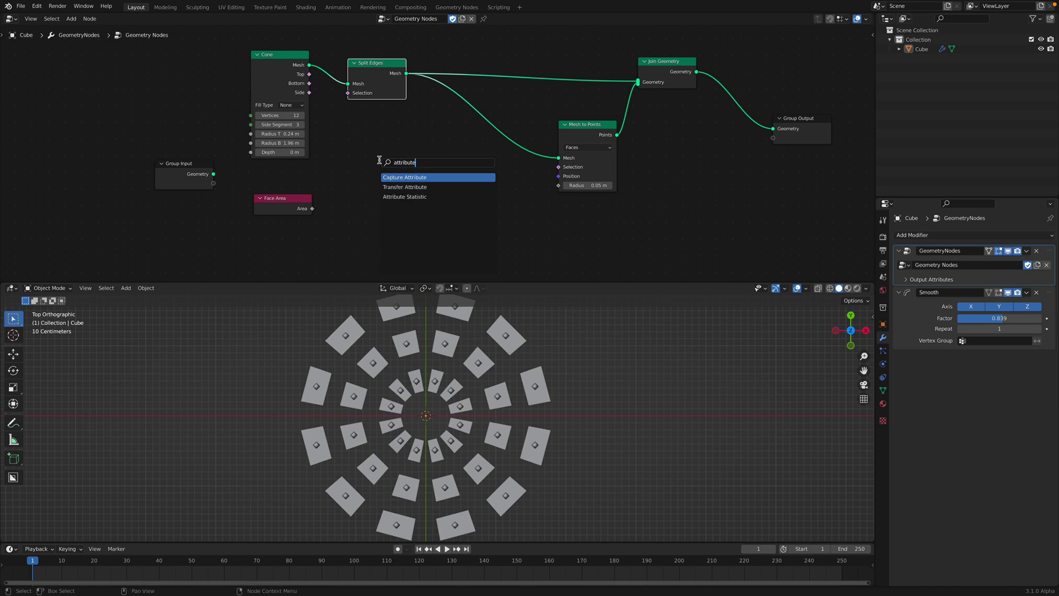
key("Return")
left_click(424, 151)
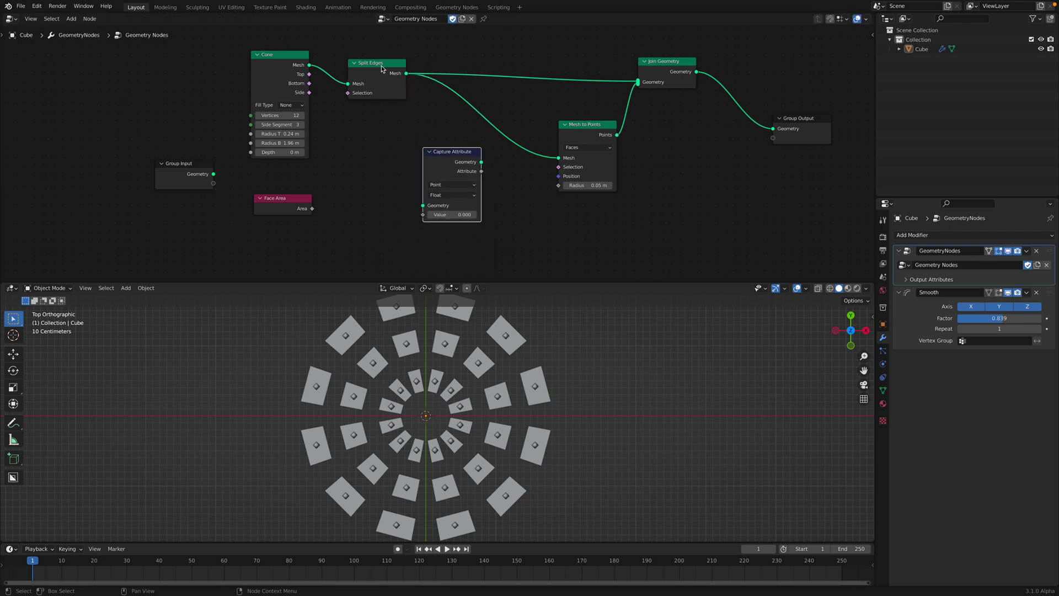
left_click_drag(292, 62, 285, 65)
left_click_drag(372, 73, 410, 155)
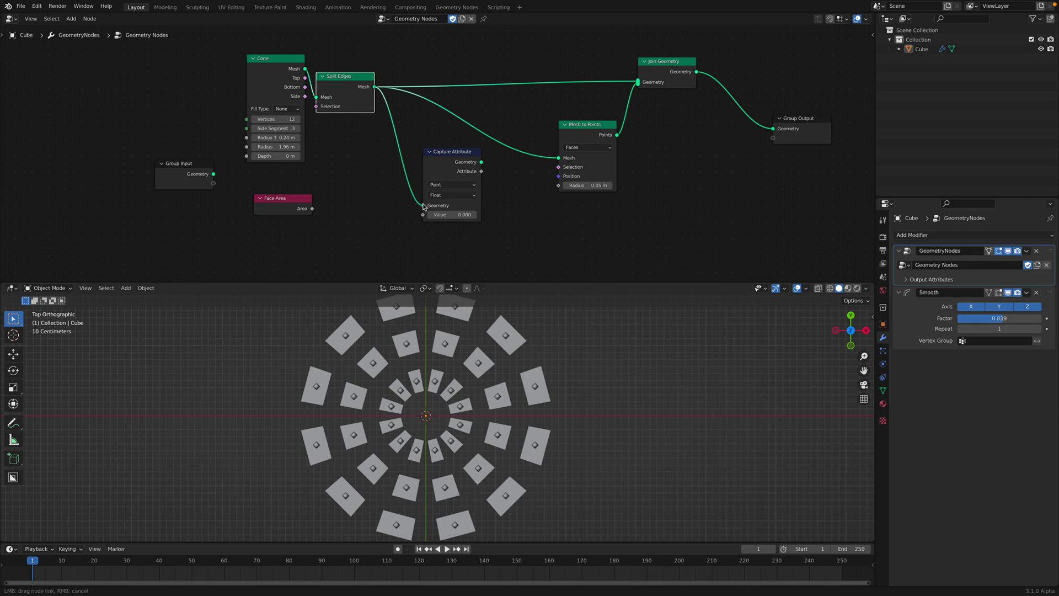
left_click_drag(424, 206, 437, 207)
Step: Set Capture Attribute to the Face domain, feed its Value from Face Area, and bring Face Area closer to it
left_click(448, 188)
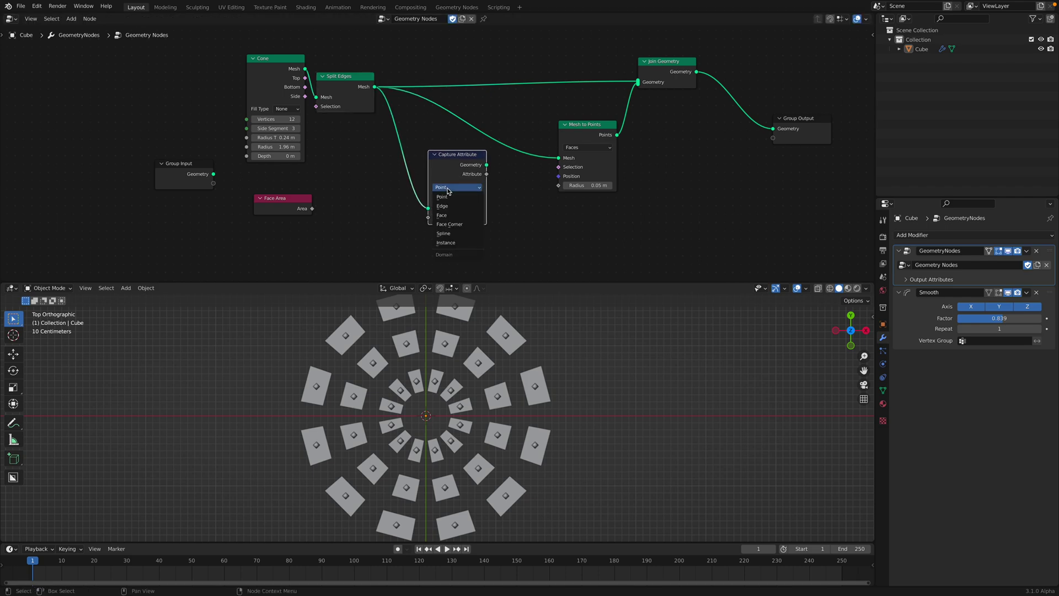
left_click(448, 216)
left_click_drag(278, 198, 324, 206)
left_click_drag(357, 216, 430, 219)
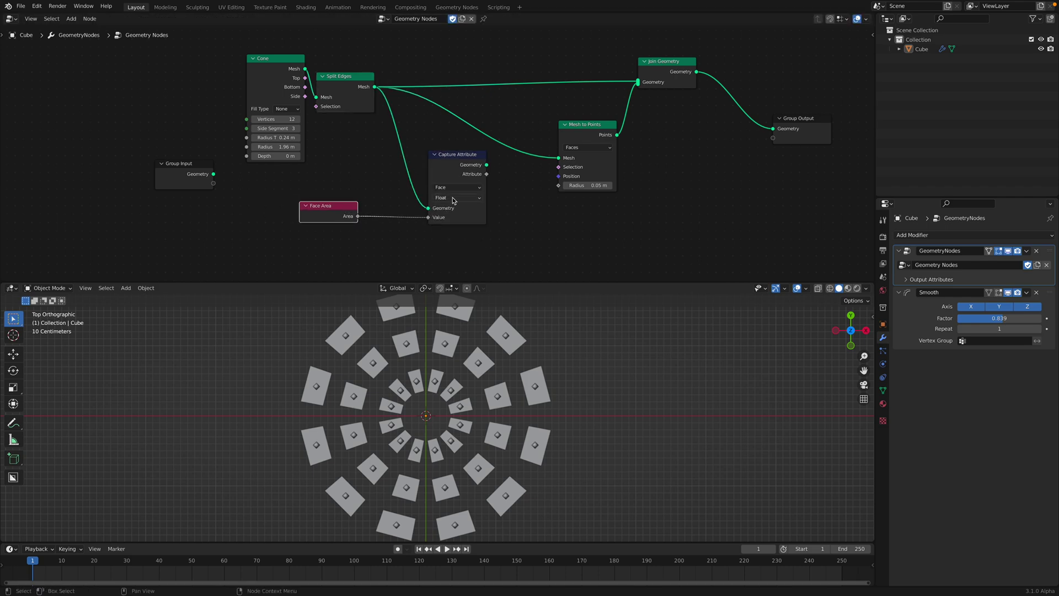
left_click_drag(330, 212, 364, 224)
Step: Feed Mesh to Points from Capture Attribute's Geometry output and make room before Join Geometry and Group Output
left_click_drag(484, 168, 554, 158)
left_click_drag(582, 125, 561, 116)
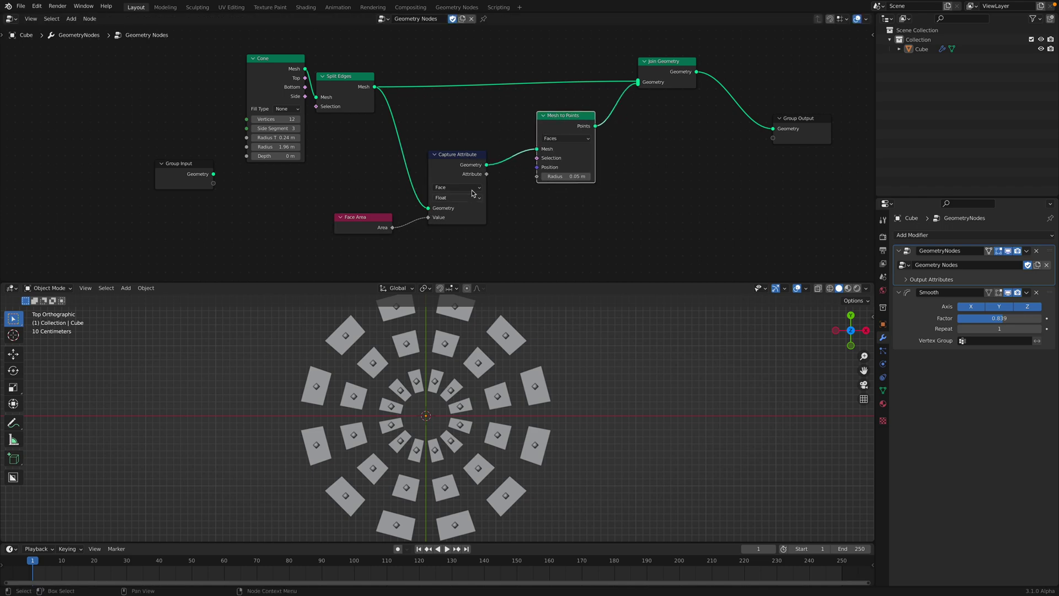
left_click_drag(485, 174, 558, 207)
left_click(585, 130)
middle_click_drag(581, 128, 506, 118)
left_click_drag(602, 53, 622, 48)
left_click_drag(723, 108, 763, 110)
Step: Add an Instance on Points node below Join Geometry and connect the Mesh to Points output to its Points input
key("shift+a")
left_click(633, 127)
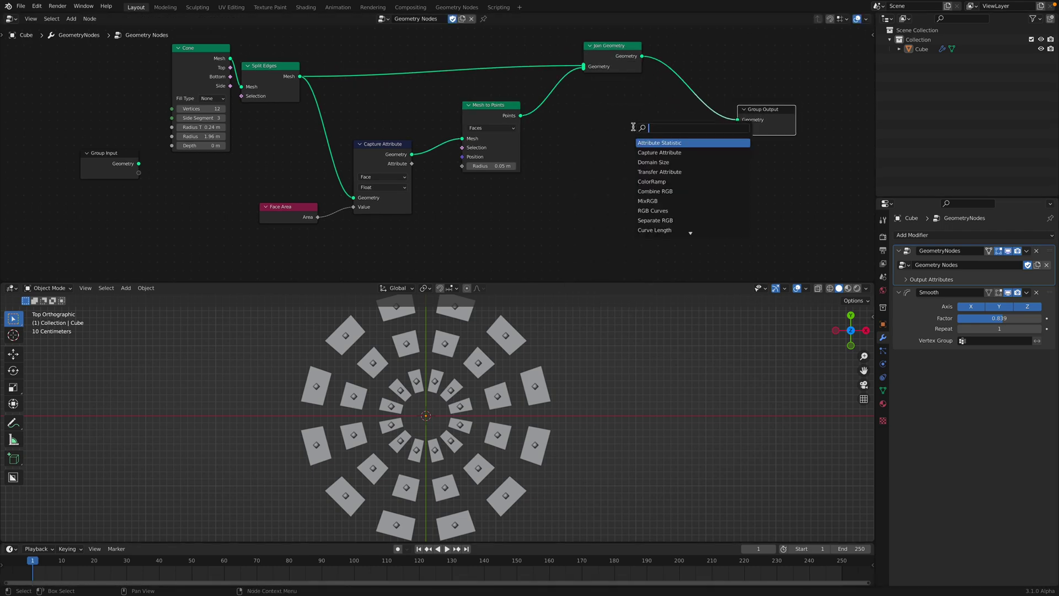
type("instan")
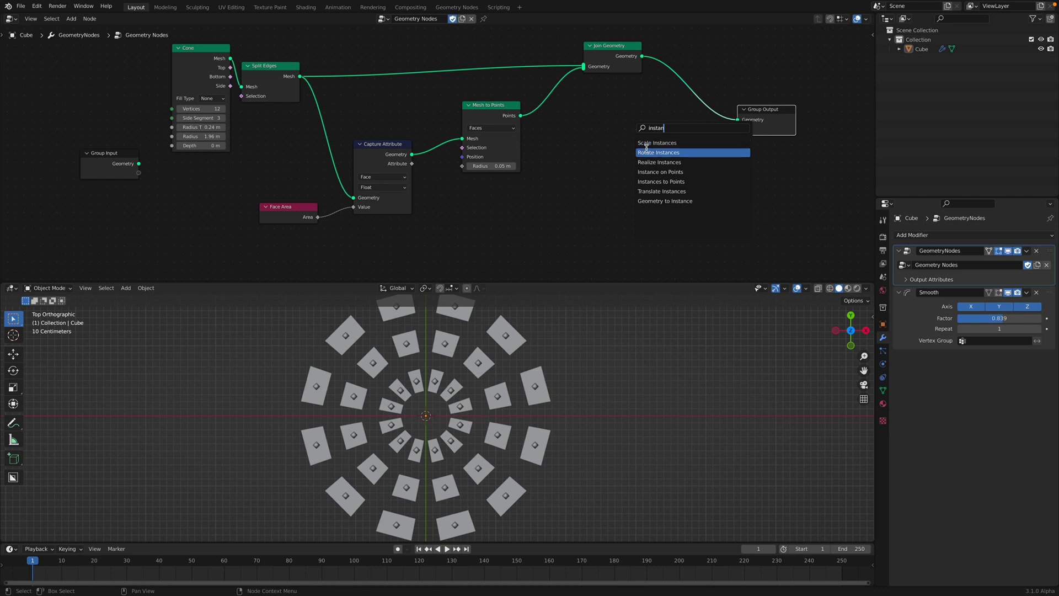
left_click(647, 171)
left_click(594, 159)
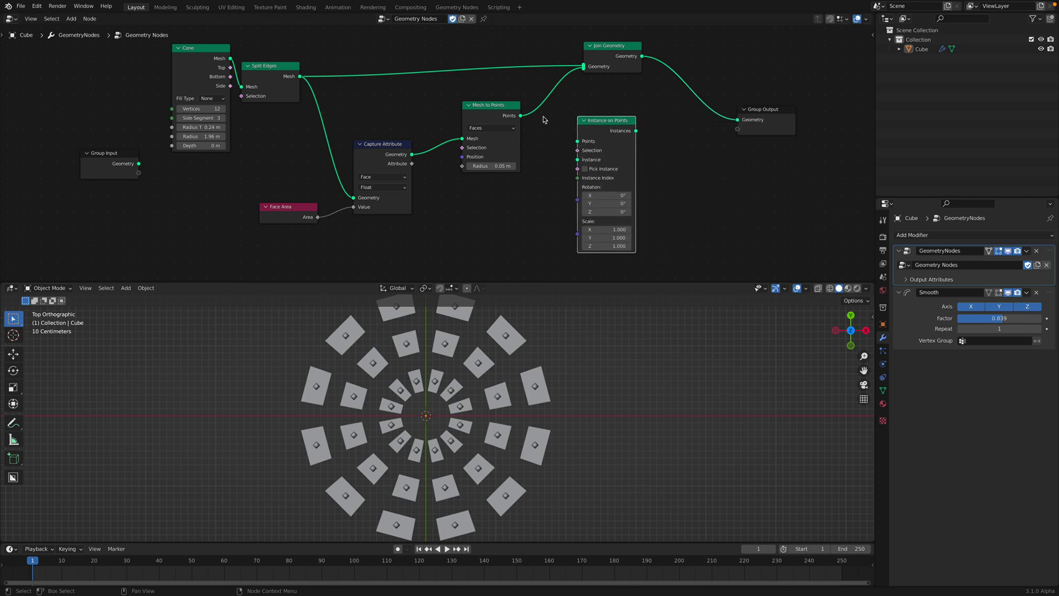
left_click_drag(521, 117, 575, 145)
left_click_drag(494, 115, 499, 109)
middle_click_drag(510, 166, 513, 150)
left_click_drag(404, 136, 412, 156)
scroll(508, 188, "down", 1)
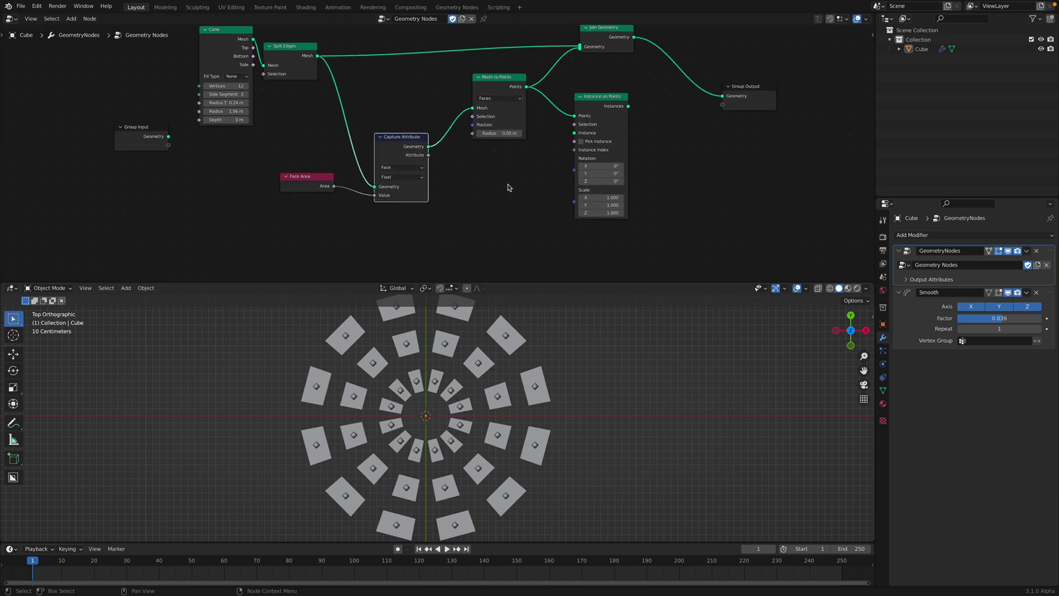
Step: Add a UV Sphere node under Mesh to Points and connect its mesh to the Instance input of Instance on Points
key("shift+a")
type("speh")
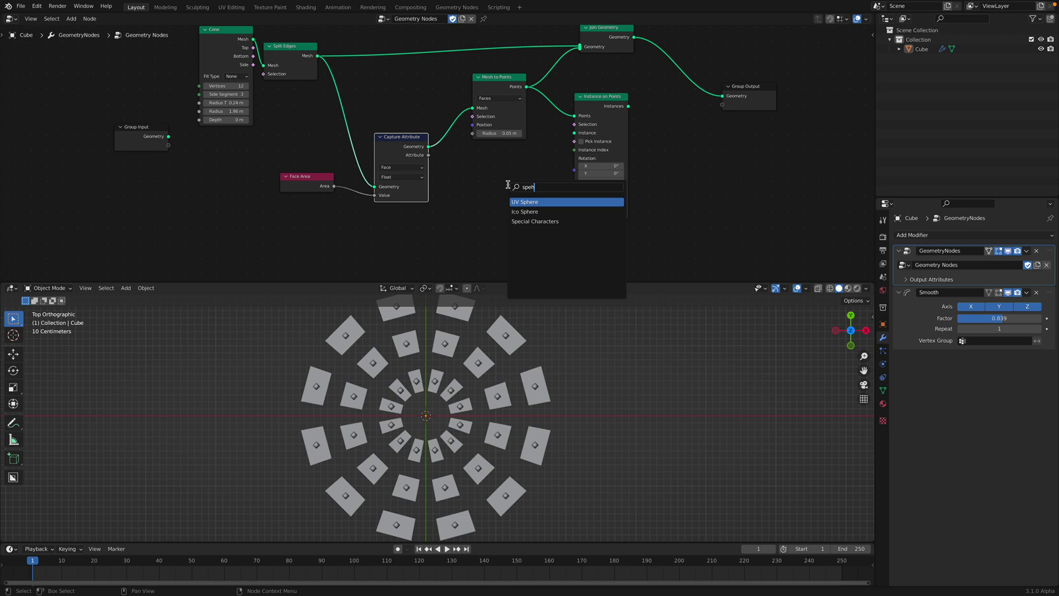
key("Return")
left_click(470, 175)
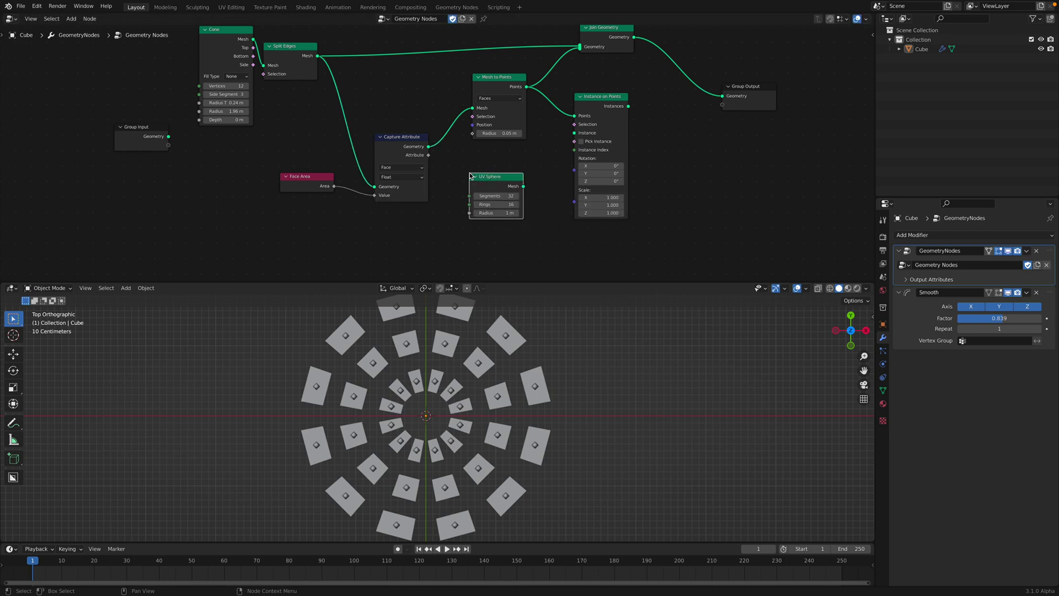
left_click_drag(522, 186, 525, 176)
Step: Feed Join Geometry from Instance on Points instead of Mesh to Points, and set the instance scale to 0.140 on all axes
right_click_drag(545, 55, 579, 72, "ctrl")
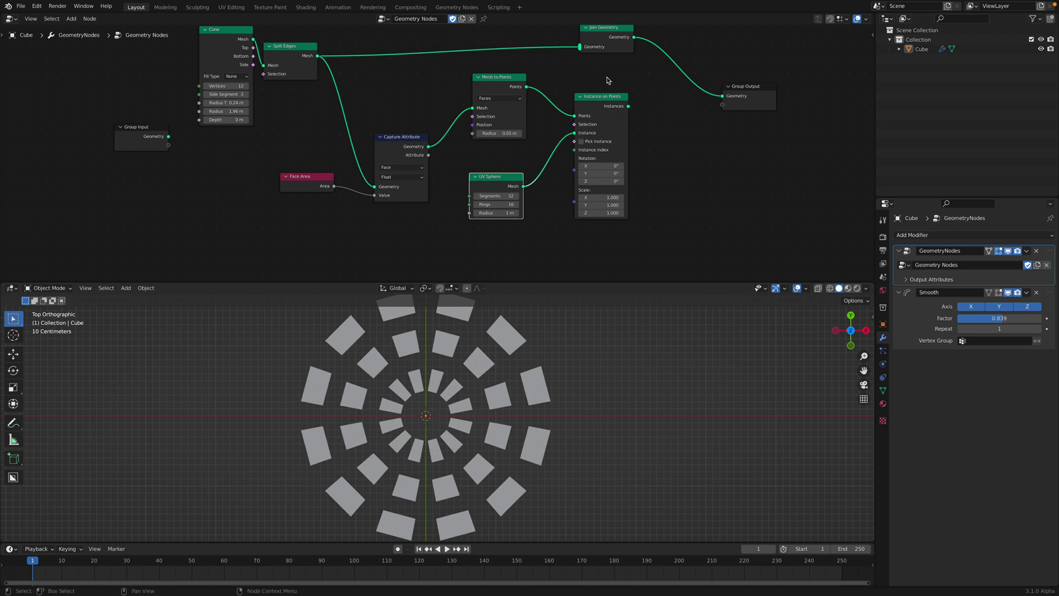
left_click_drag(629, 106, 664, 78)
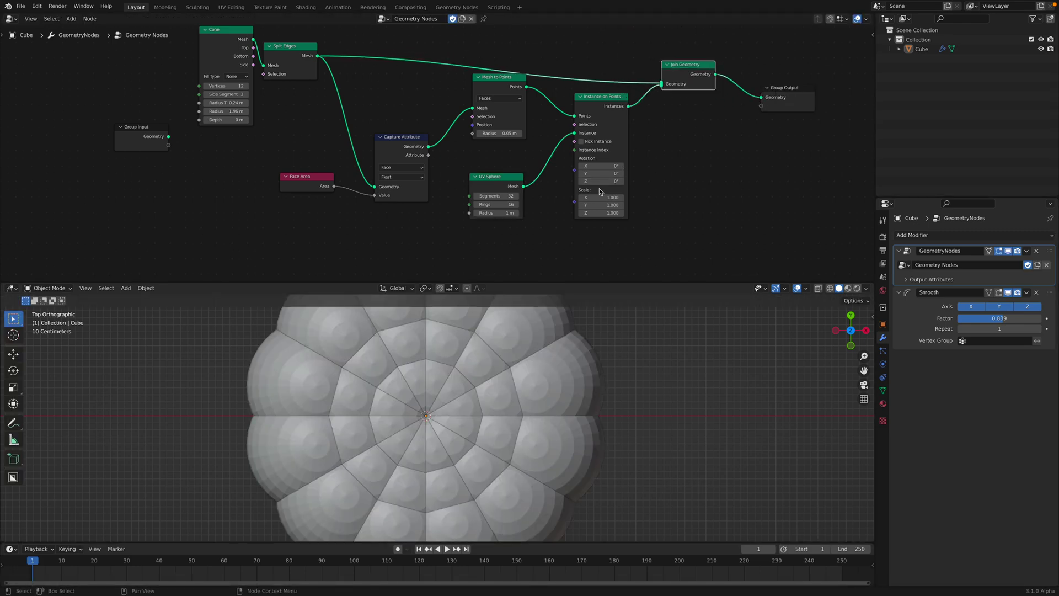
left_click_drag(601, 197, 563, 212)
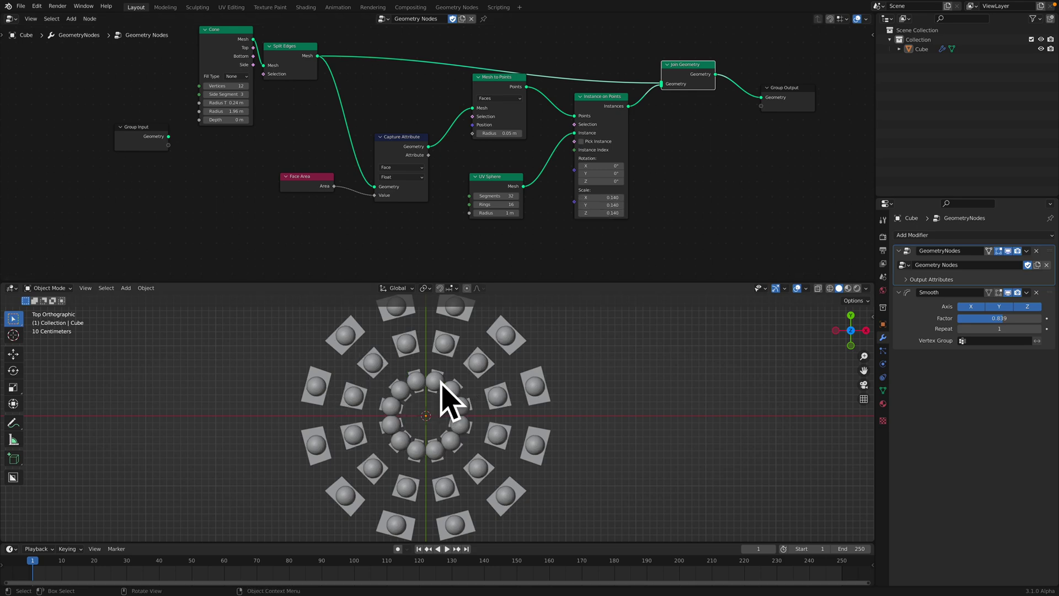
Step: Lower Face Area and Capture Attribute, connect the captured Attribute to the Scale of Instance on Points, and save the file
middle_click_drag(476, 205, 484, 186)
left_click_drag(318, 167, 312, 213)
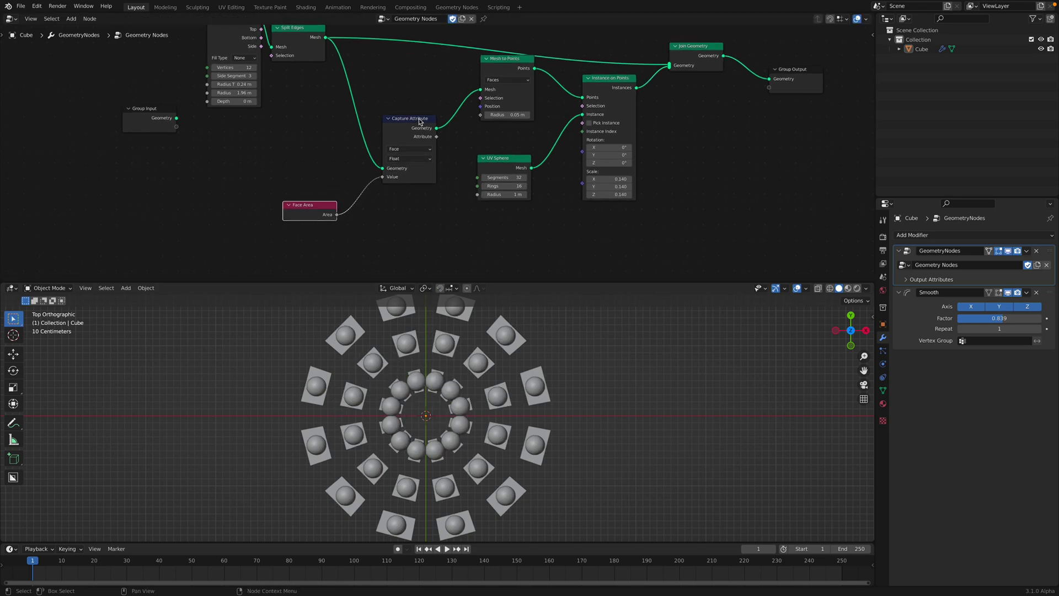
left_click_drag(420, 123, 415, 151)
left_click_drag(320, 211, 316, 215)
left_click_drag(407, 152, 469, 191)
left_click_drag(567, 190, 586, 186)
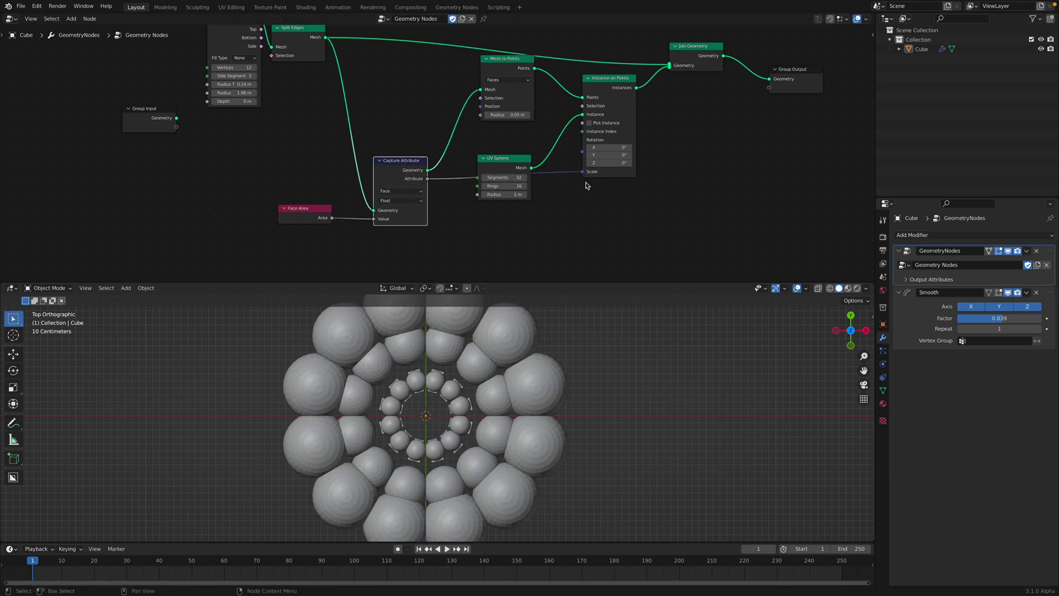
key("ctrl+s")
Step: Collapse the UV Sphere node, rearrange Instance on Points, Capture Attribute and Face Area around it, and save the file
left_click_drag(490, 166, 532, 147)
key("h")
left_click_drag(598, 100, 615, 118)
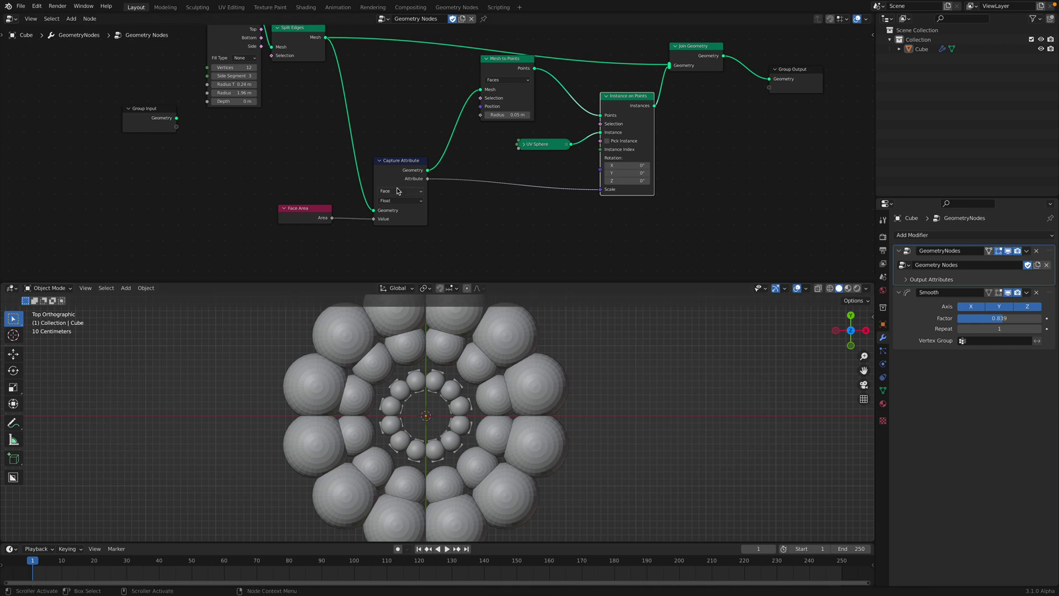
mouse_move(394, 172)
left_mouse_down()
mouse_move(406, 178)
mouse_move(376, 161)
left_mouse_up()
left_click_drag(313, 209, 316, 216)
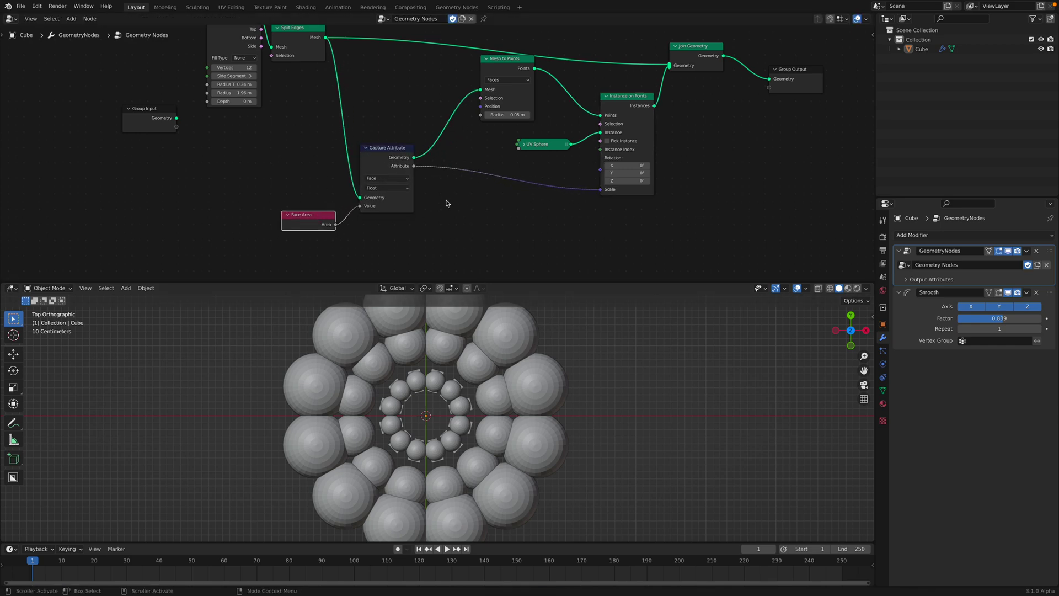
key("ctrl+s")
Step: Insert a Vector Math node set to Scale with factor 0.460 between the captured Attribute and the instance Scale, then save
key("shift+a")
type("vecto")
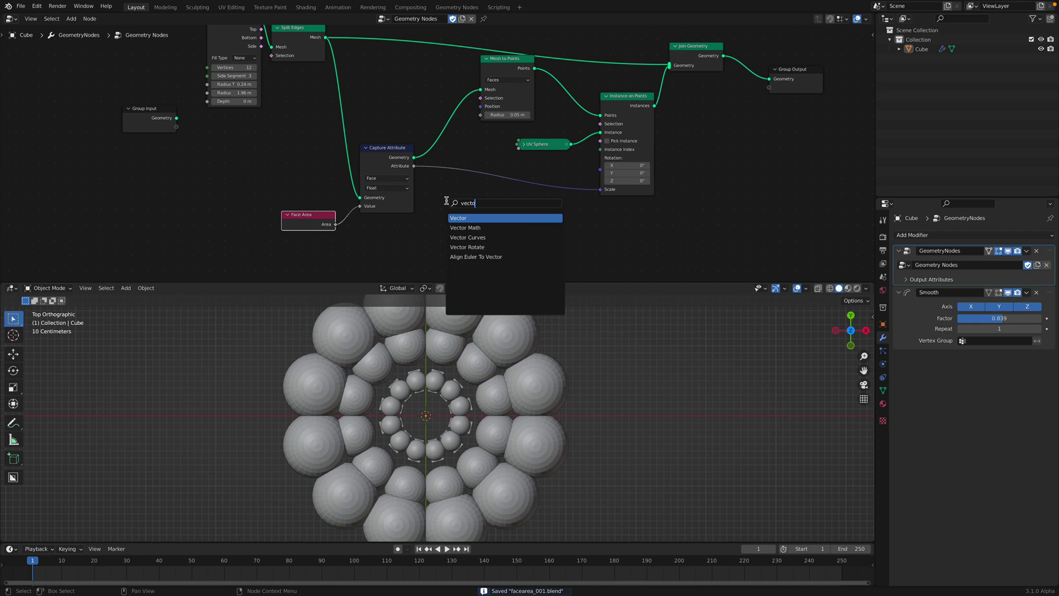
key("Return")
left_click(479, 164)
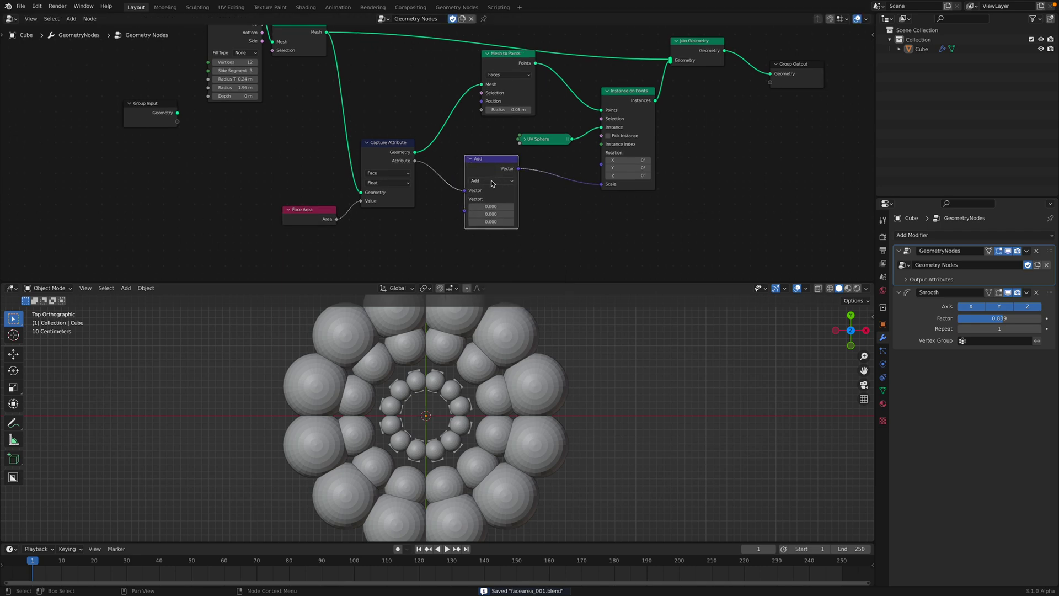
left_click(490, 181)
left_click(477, 307)
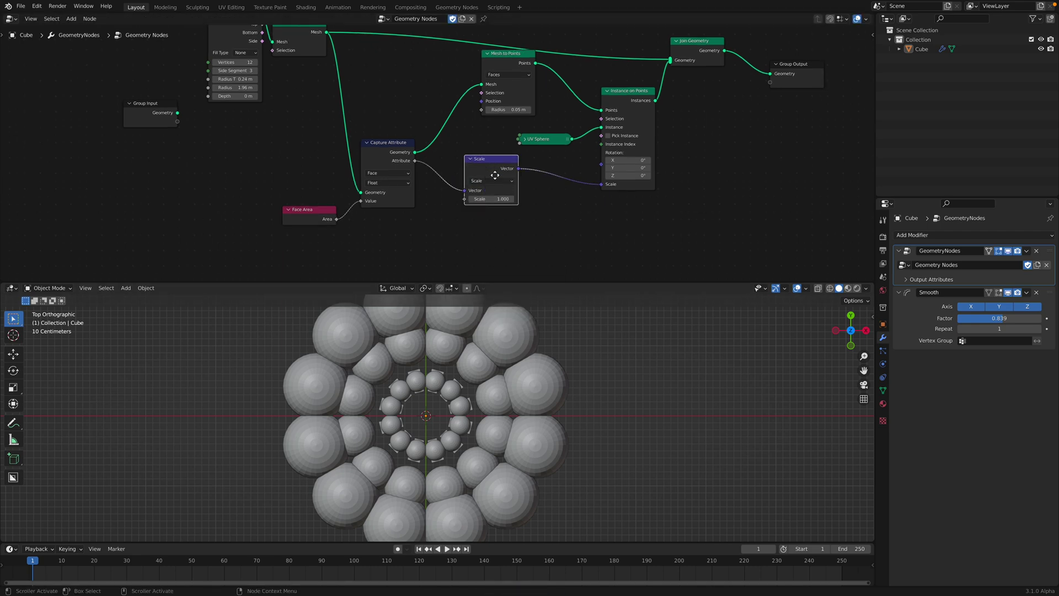
left_click_drag(498, 199, 481, 223)
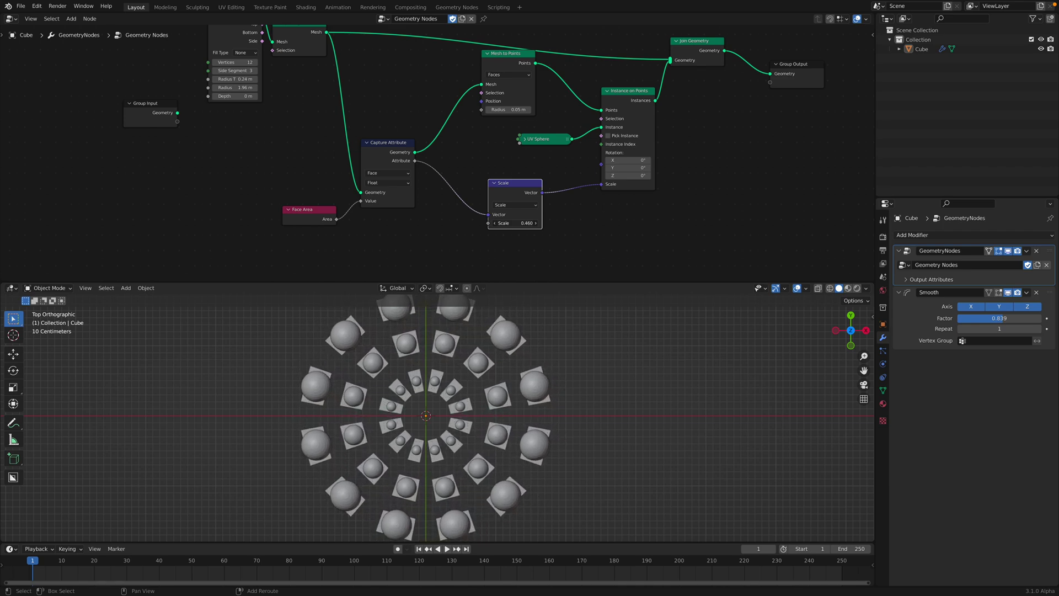
key("ctrl+s")
Step: Set the Cone's top radius to 0.22 m and bottom radius to 1.94 m, then save the file
middle_click_drag(583, 404, 607, 404, "shift")
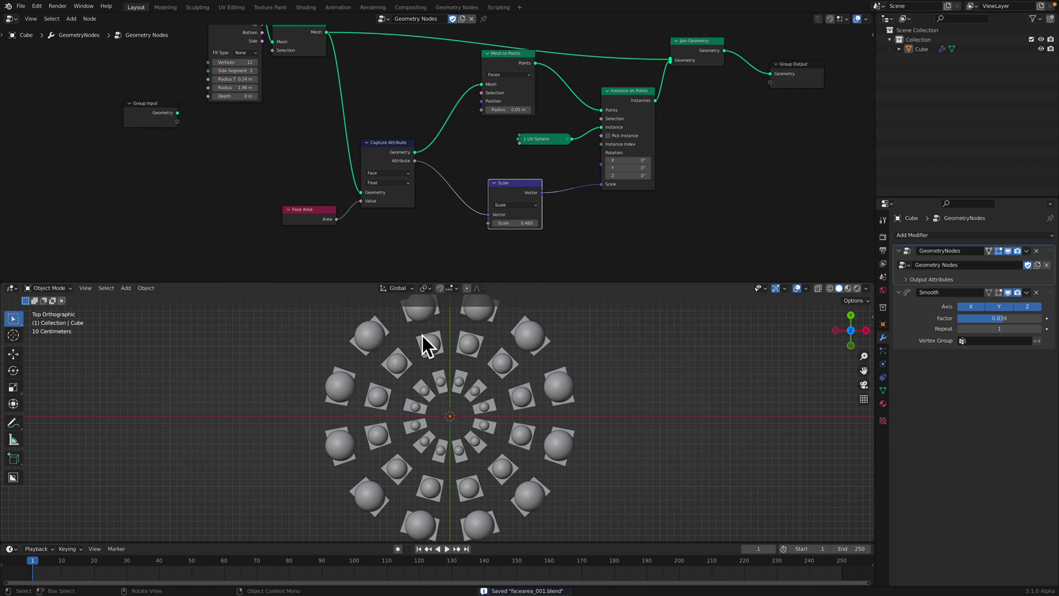
middle_click_drag(279, 125, 279, 165)
left_click_drag(229, 76, 225, 92)
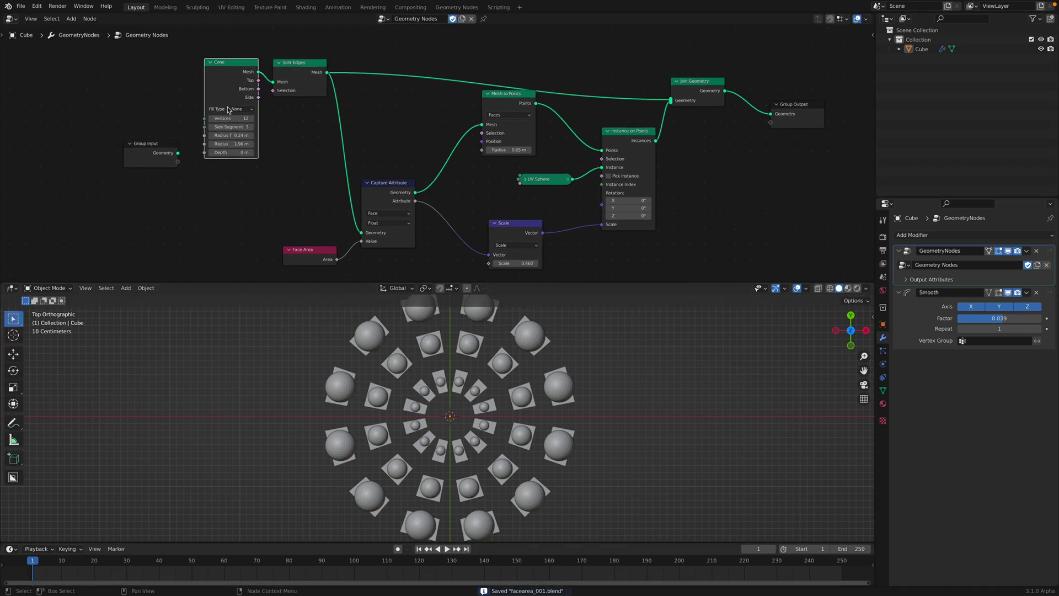
mouse_move(234, 136)
left_mouse_down()
mouse_move(225, 135)
mouse_move(236, 143)
left_mouse_up()
key("ctrl+s")
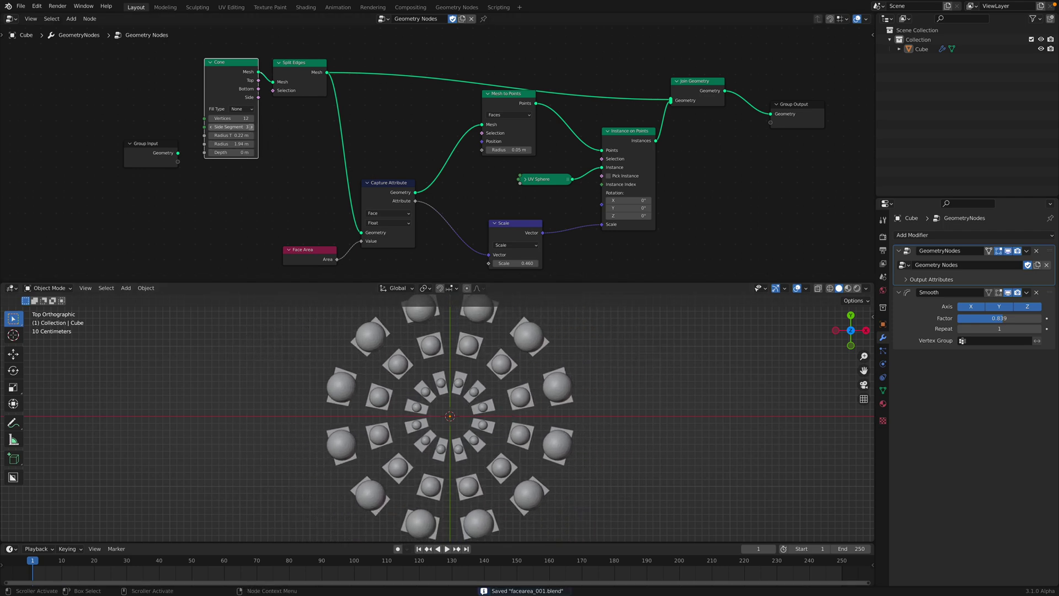
Step: Set the Cone to 5 side segments and 18 vertices
left_click(251, 127)
left_click(251, 127)
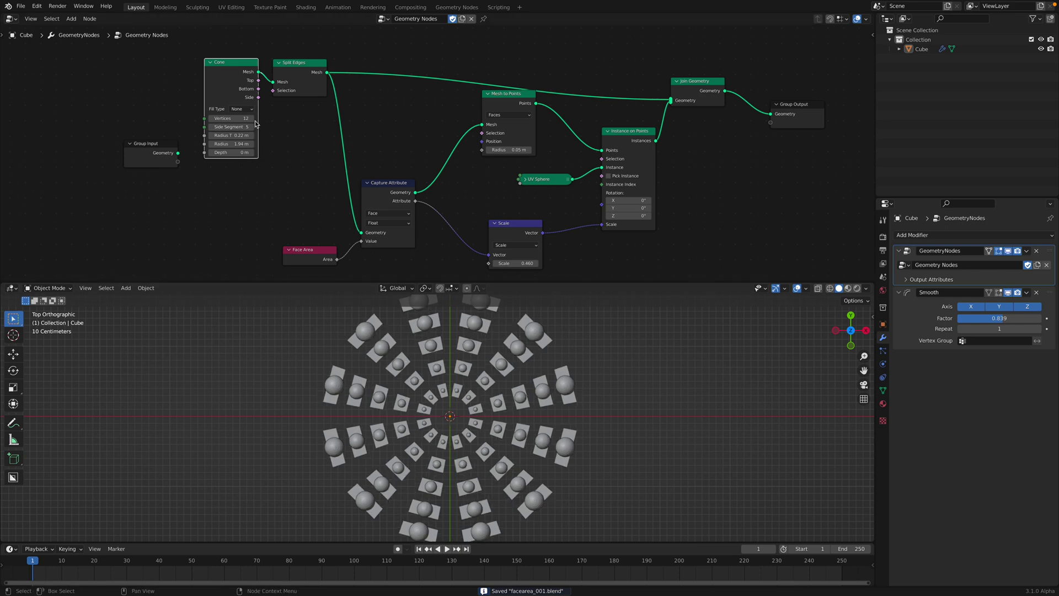
left_click_drag(255, 121, 271, 150)
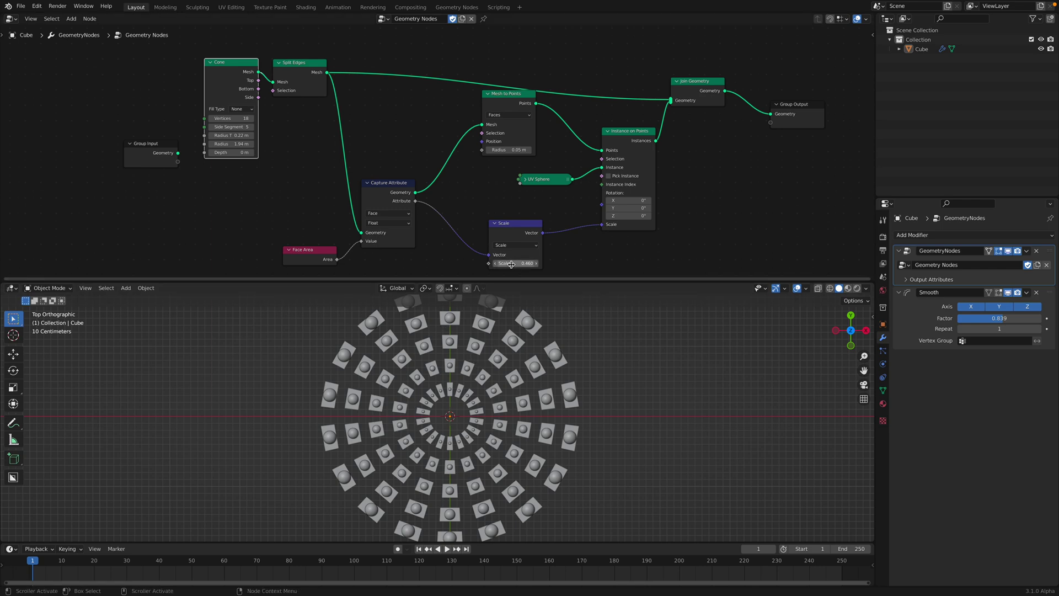
Step: Set the factor of the vector Scale node to 0.780 and save the file
left_click_drag(511, 264, 557, 264)
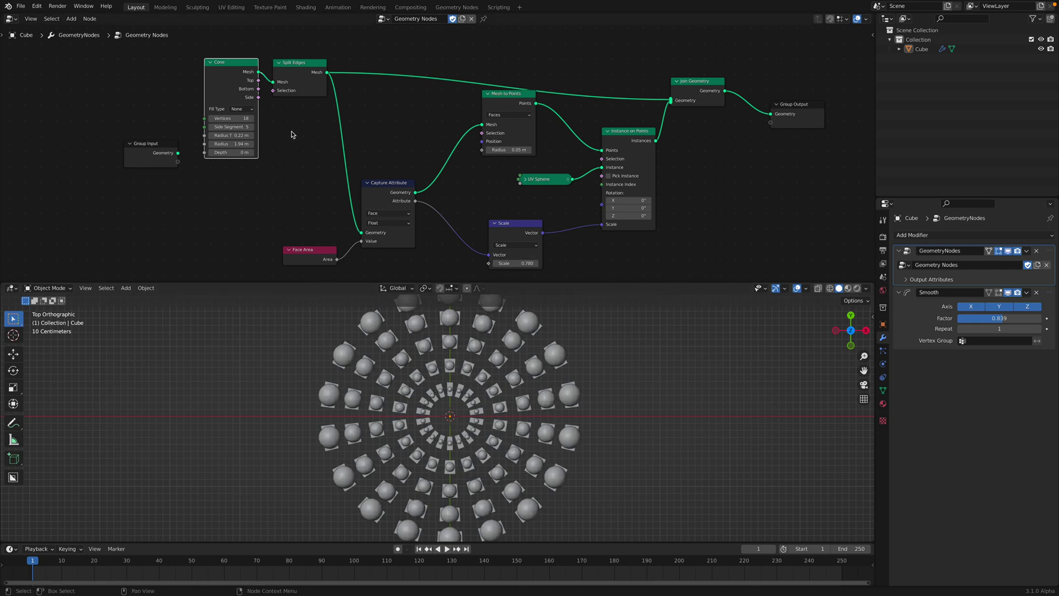
middle_click_drag(339, 172, 350, 141)
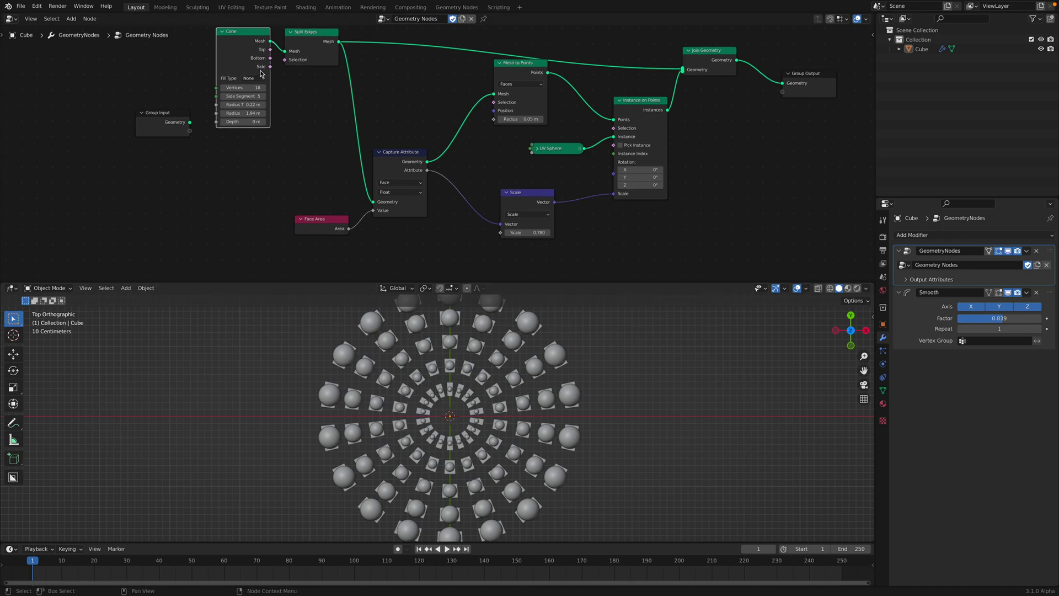
key("ctrl+s")
Step: View the ring in perspective, set the Cone's top radius to 0.34 m and bottom radius to 1.92 m, and save
middle_click_drag(490, 377, 488, 423)
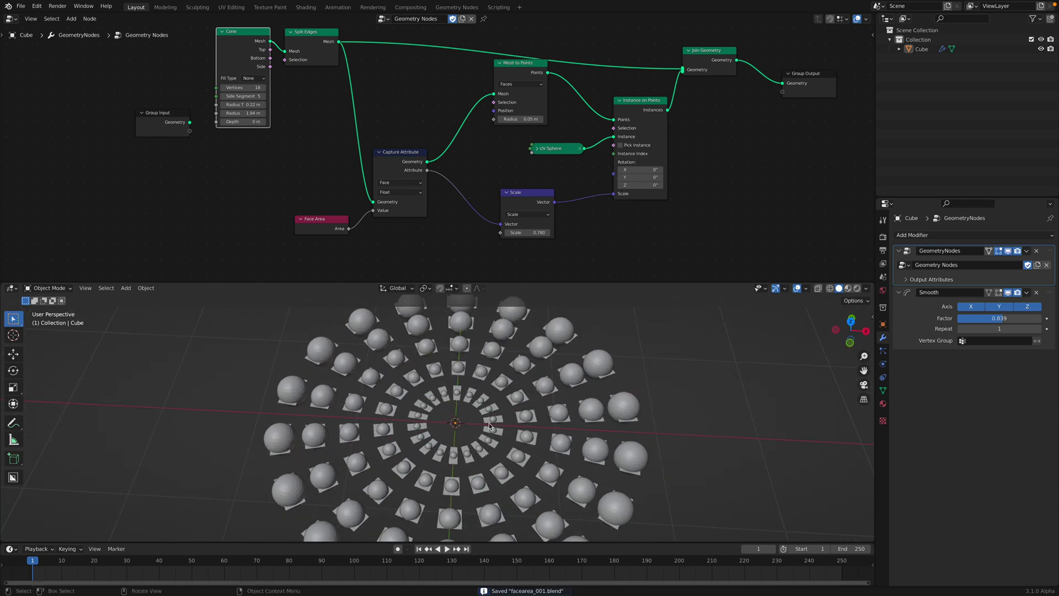
middle_click_drag(259, 105, 259, 109)
mouse_move(249, 107)
left_mouse_down()
mouse_move(279, 107)
mouse_move(251, 115)
left_mouse_up()
middle_click_drag(490, 373, 477, 387)
key("ctrl+s")
Step: Move Mesh to Points down, raise Join Geometry level with the Split Edges link, and nudge Group Output slightly lower
middle_click_drag(513, 103, 479, 162)
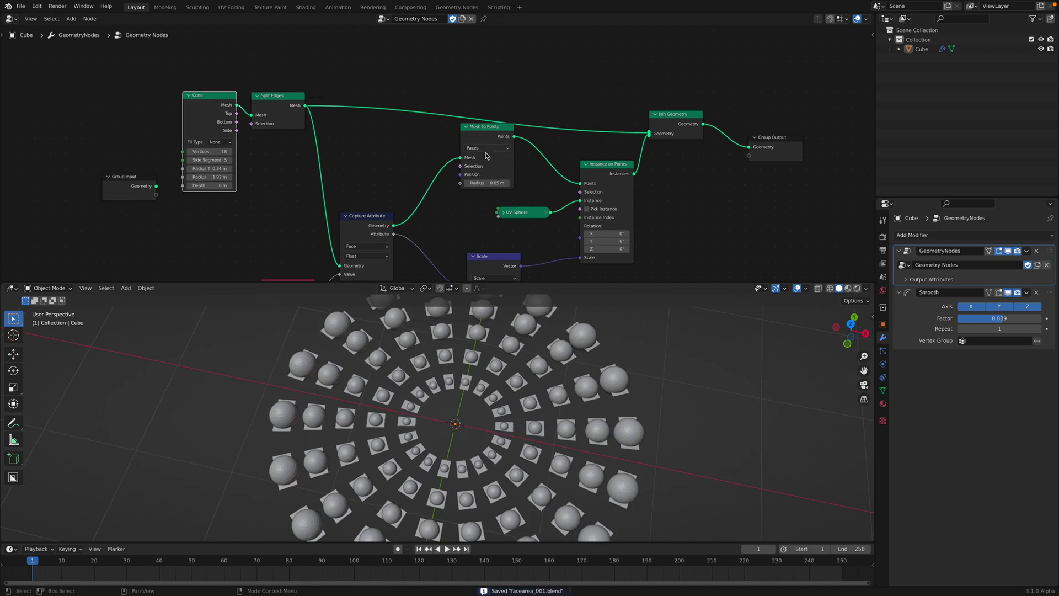
left_click_drag(488, 133, 485, 153)
middle_click_drag(486, 155, 440, 168)
left_click_drag(629, 130, 624, 102)
left_click_drag(726, 163, 729, 168)
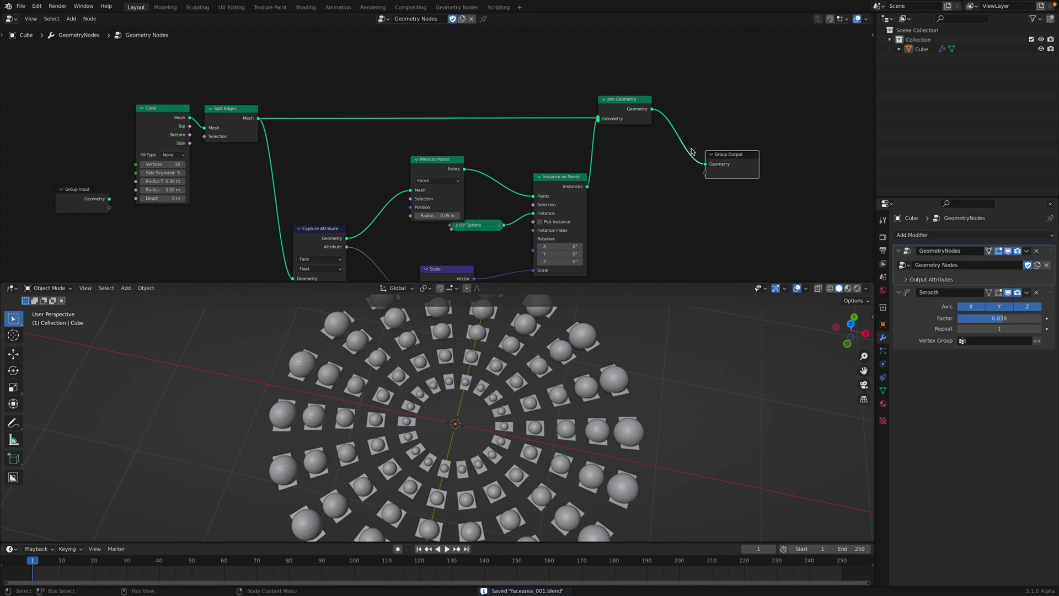
Step: Reduce the node editor's height slightly, line up the UV Sphere and Mesh to Points nodes vertically, and save the file
middle_click_drag(689, 148, 687, 139)
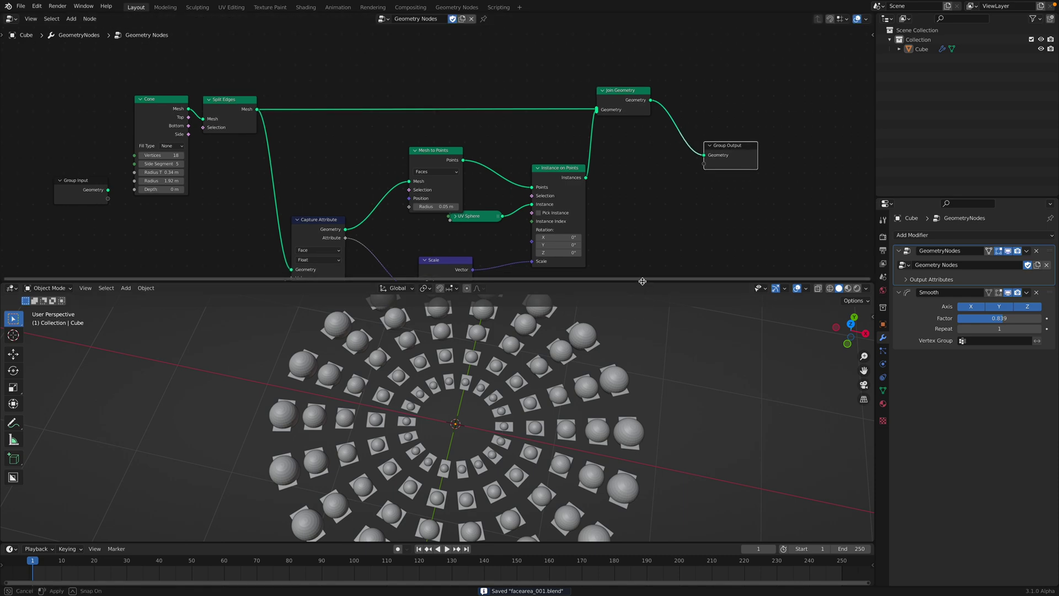
left_click_drag(643, 286, 641, 275)
middle_click_drag(603, 184, 619, 141)
left_click_drag(494, 172, 462, 177)
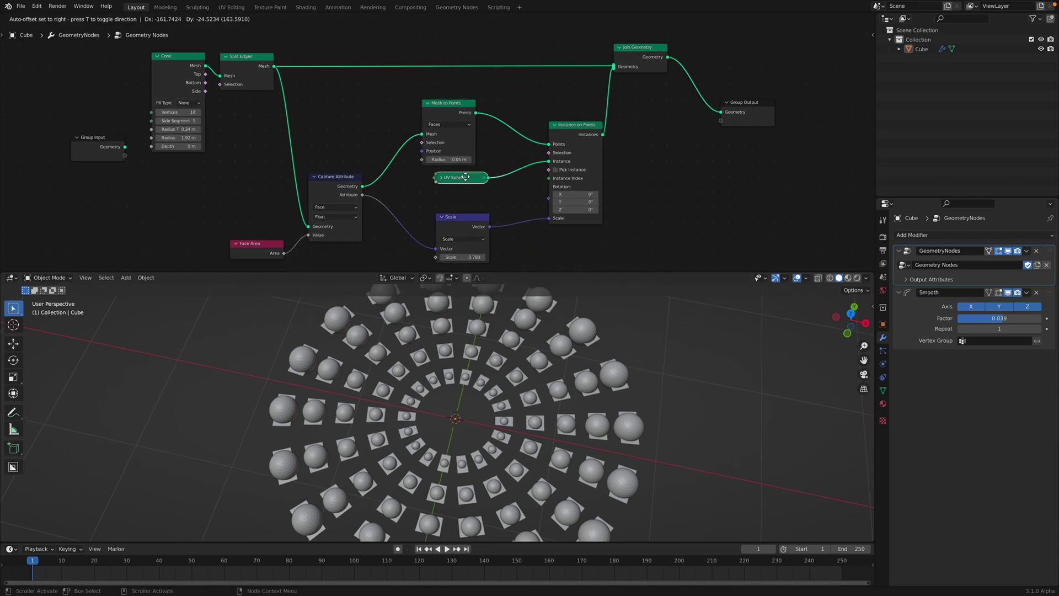
key("ctrl+s")
left_click_drag(453, 112, 461, 112)
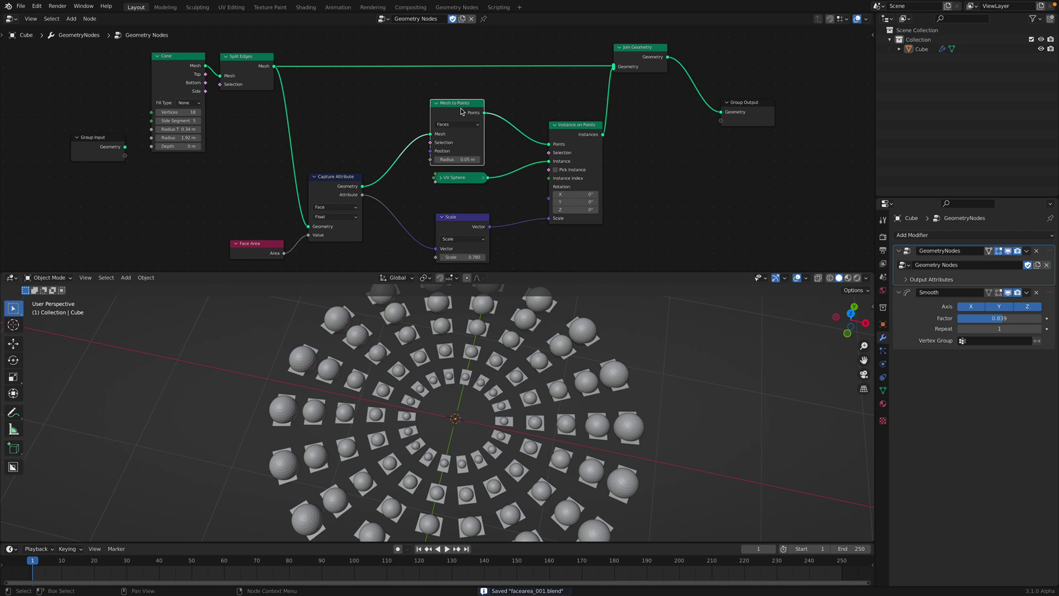
Step: Tighten the layout by moving Cone, Split Edges, Capture Attribute and Face Area closer to Mesh to Points, and save the file
left_click_drag(250, 58, 331, 56)
left_click_drag(180, 64, 213, 61)
left_click_drag(318, 79, 289, 79)
left_click_drag(338, 190, 369, 144)
left_click_drag(265, 251, 295, 218)
middle_click_drag(332, 124, 283, 94)
key("ctrl+s")
Step: Try Edges mode on the Mesh to Points node and inspect the sphere placement on the ring
left_click(416, 104)
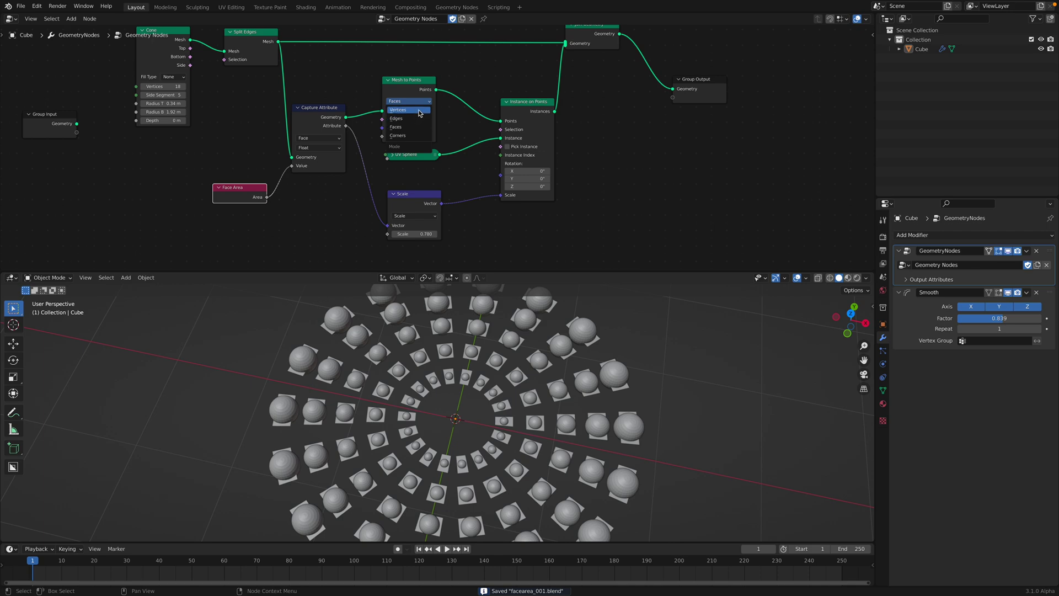
left_click(416, 119)
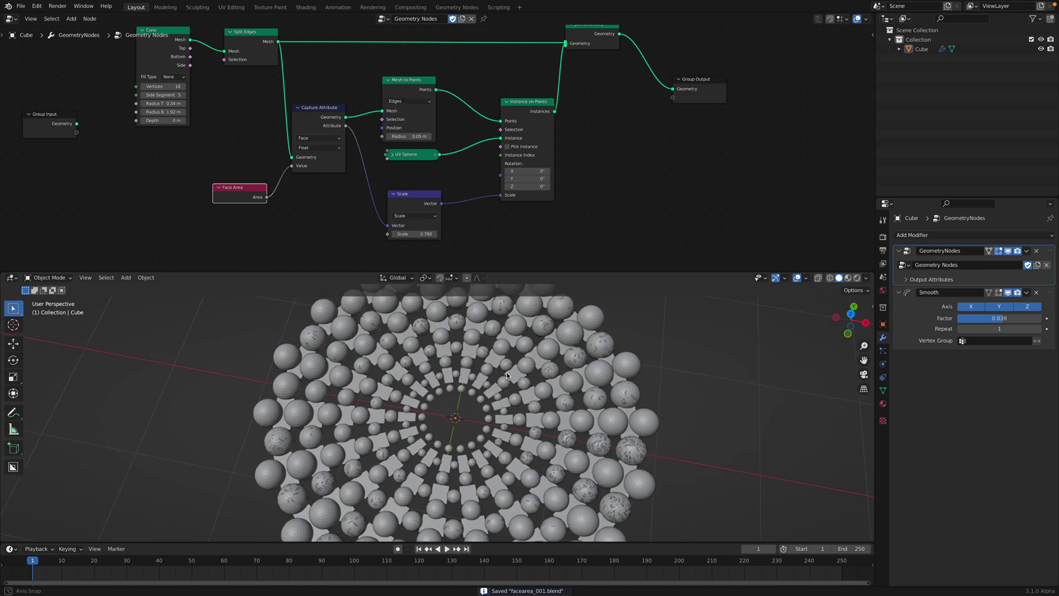
middle_click_drag(496, 380, 545, 379)
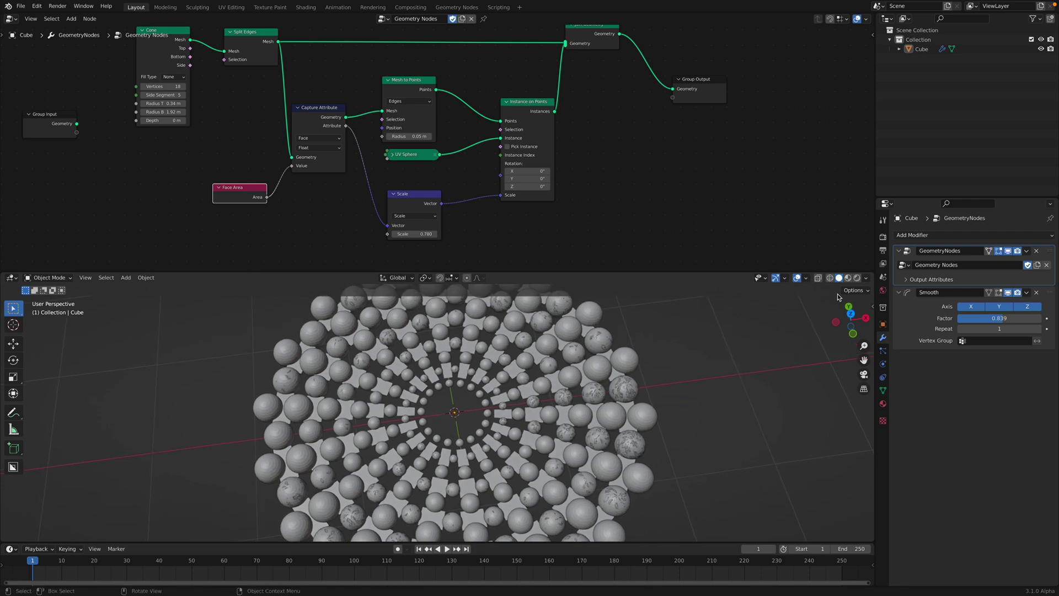
middle_click_drag(617, 123, 621, 152)
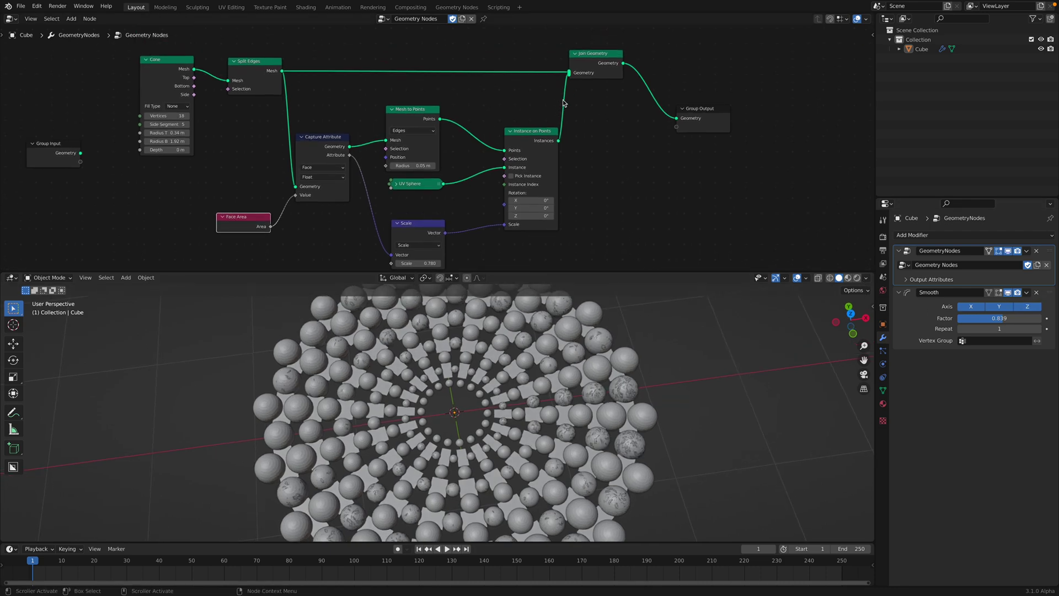
Step: Mute the link from Split Edges to Join Geometry to view the spheres alone, and unmute it
right_click_drag(537, 64, 539, 86, "ctrl+alt")
scroll(420, 392, "down", 3)
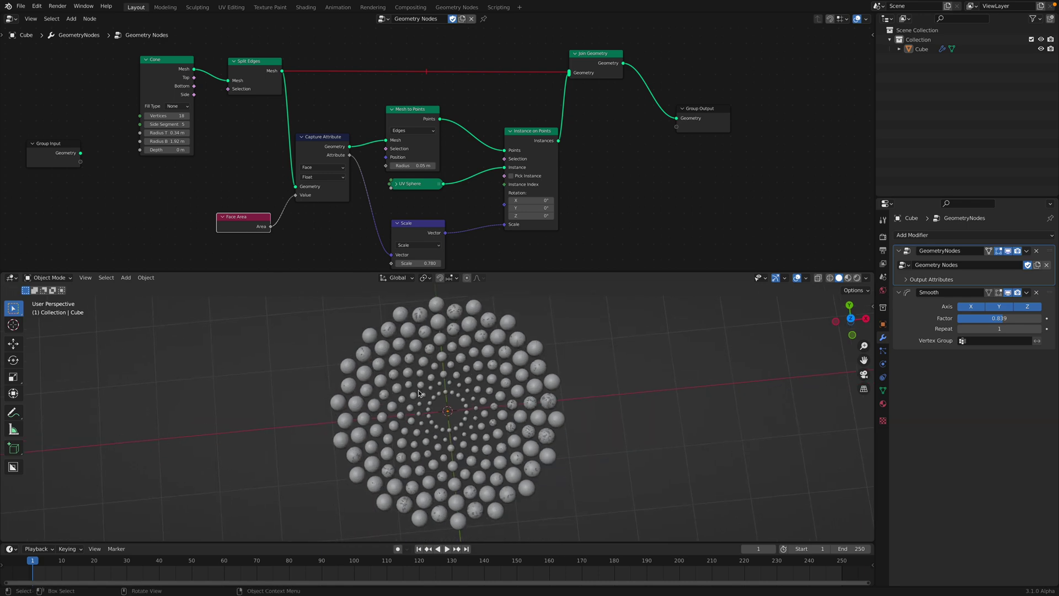
right_click_drag(505, 61, 542, 121, "ctrl+alt")
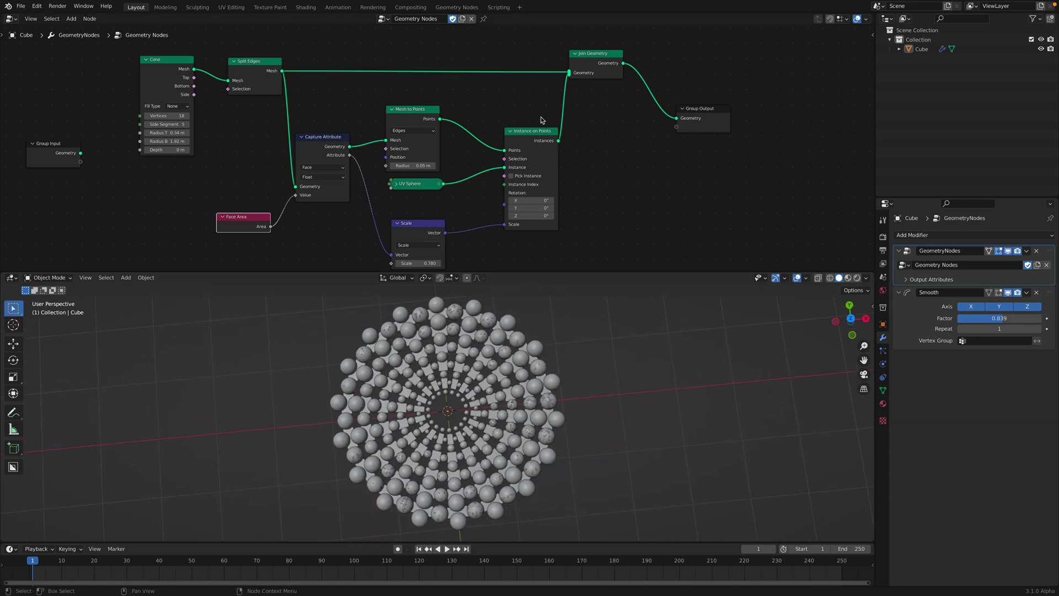
scroll(485, 151, "up", 2)
Step: Set the Mesh to Points node to Faces and save the file
left_click(418, 129)
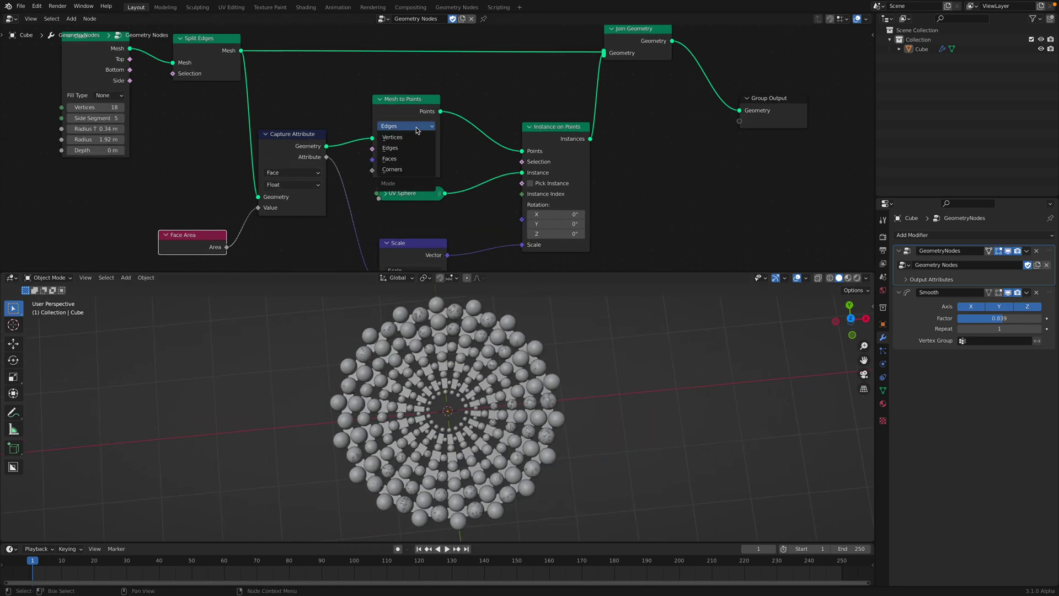
left_click(412, 159)
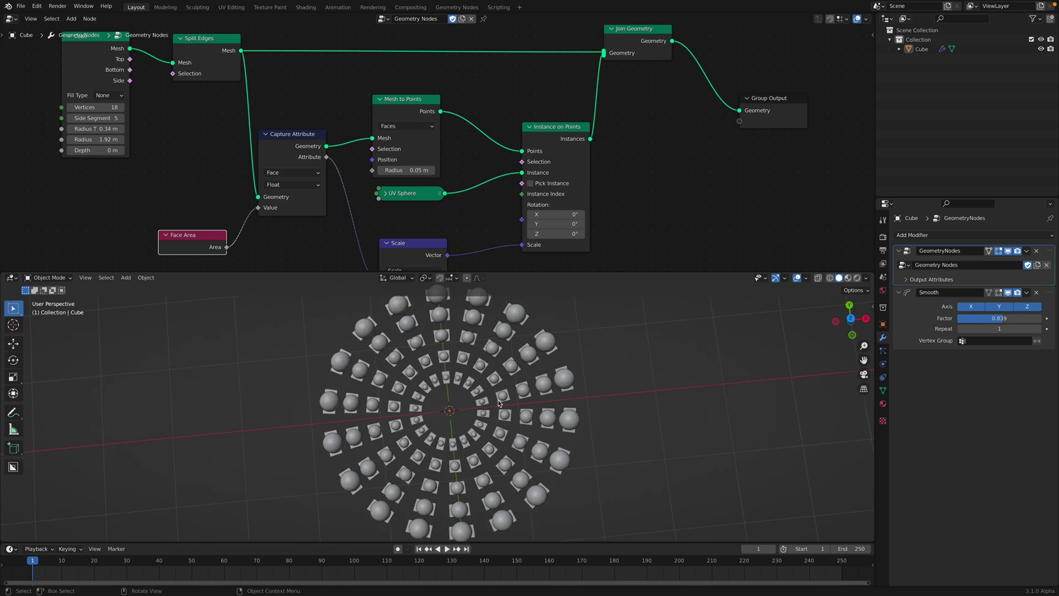
key("ctrl+s")
Step: Split the node editor into two side-by-side areas and create a new Sverchok node tree in the new one
middle_click_drag(499, 403, 506, 351)
middle_click_drag(502, 180, 442, 169)
scroll(444, 168, "down", 4)
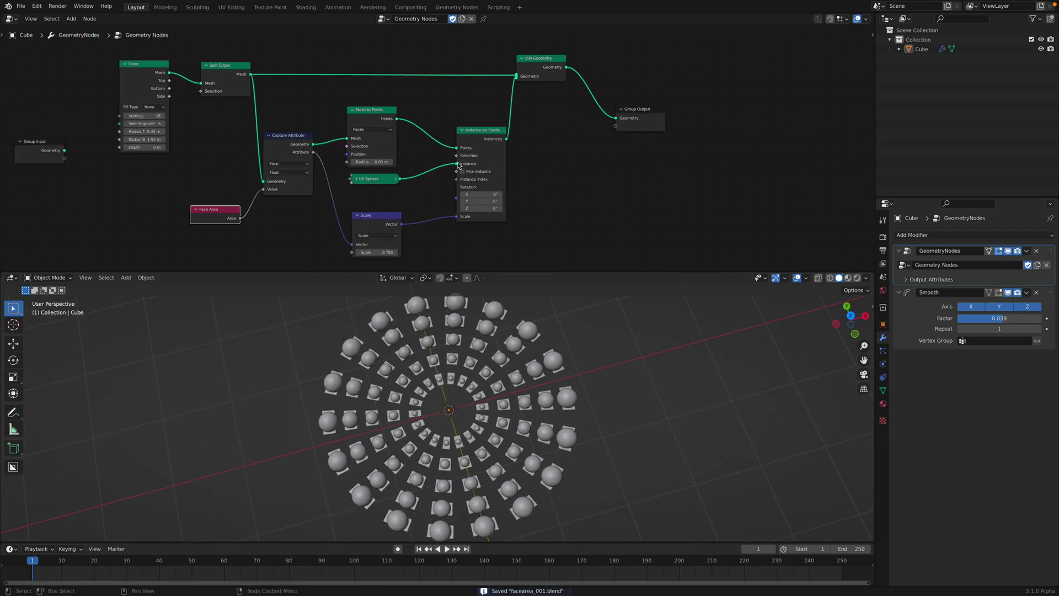
scroll(418, 129, "down", 3)
middle_click_drag(441, 128, 457, 127)
scroll(357, 141, "up", 2)
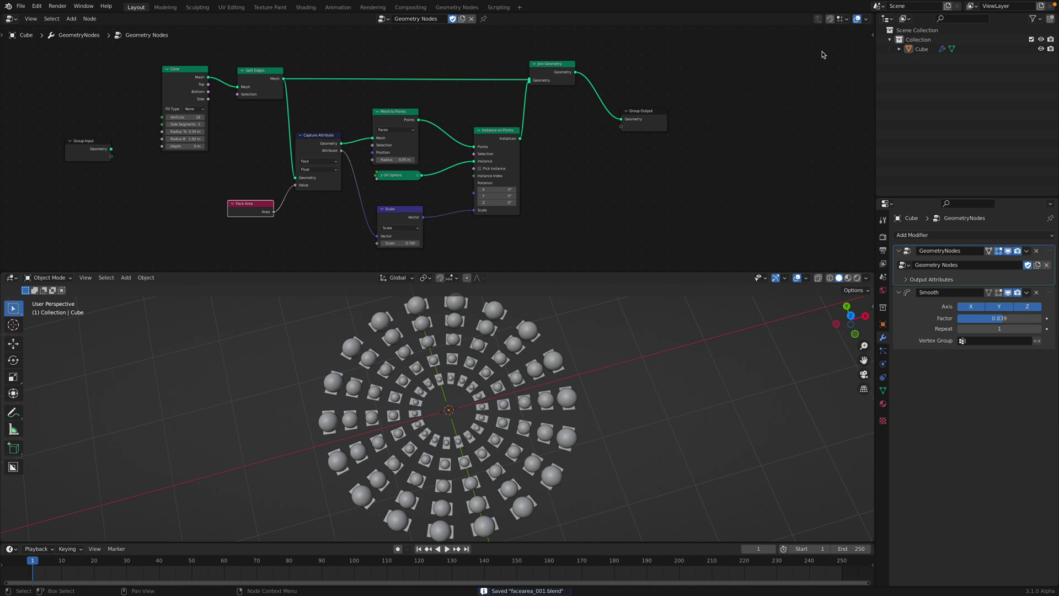
left_click_drag(871, 22, 462, 23)
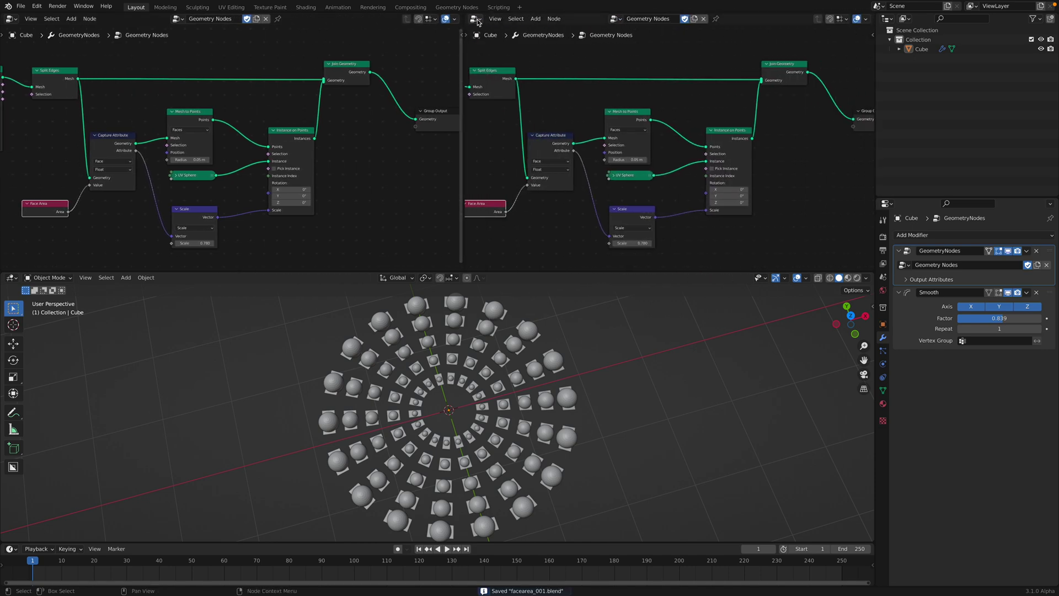
left_click(478, 22)
left_click(508, 102)
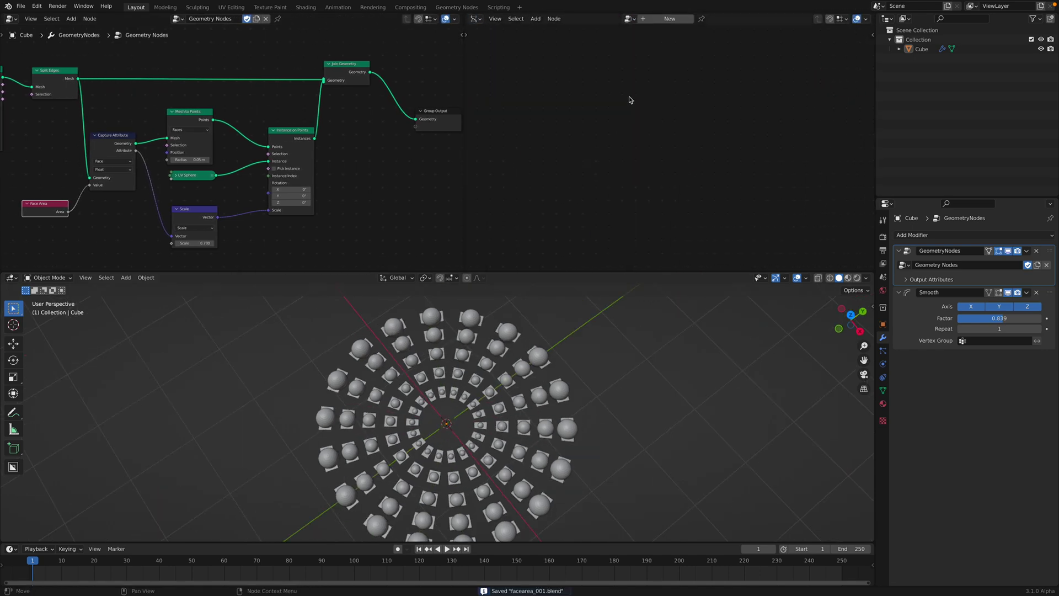
left_click(656, 23)
Step: Search the Sverchok nodes for a cone, and add a Mesh viewer node to the tree
key("shift+a")
left_click(622, 106)
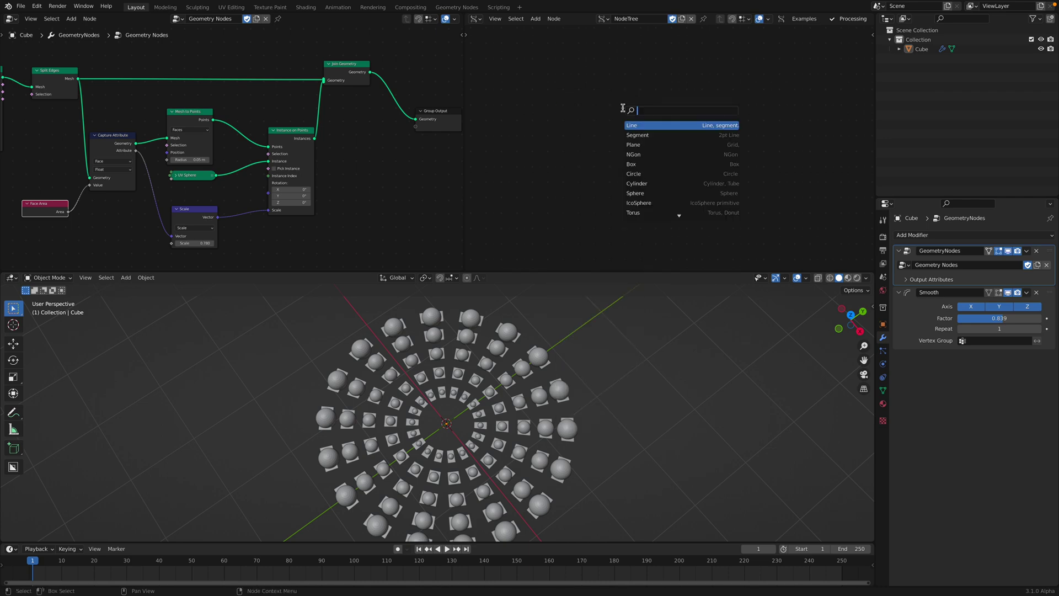
type("cone")
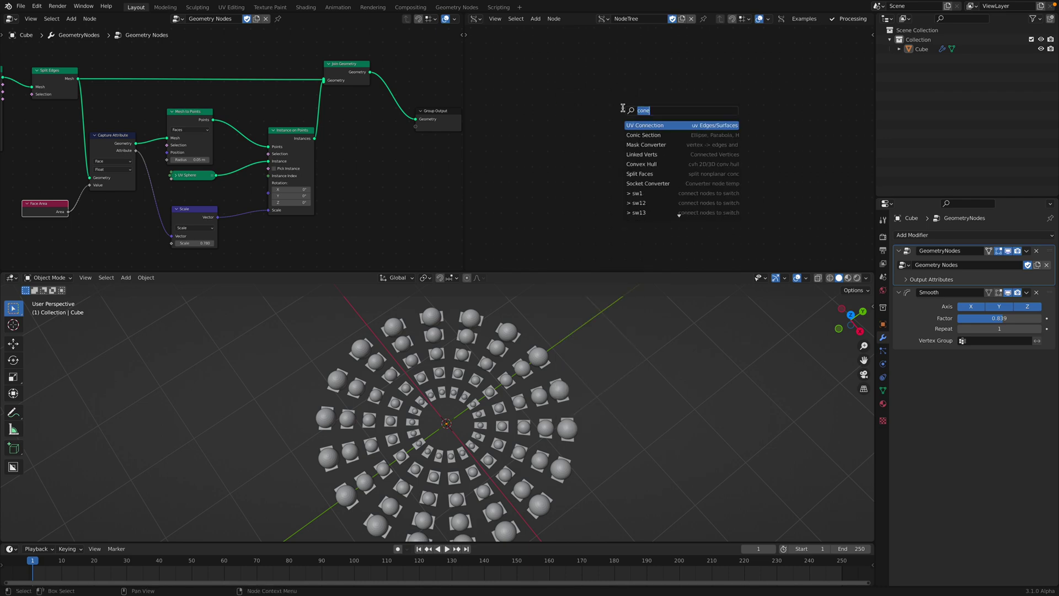
type("mesh vi")
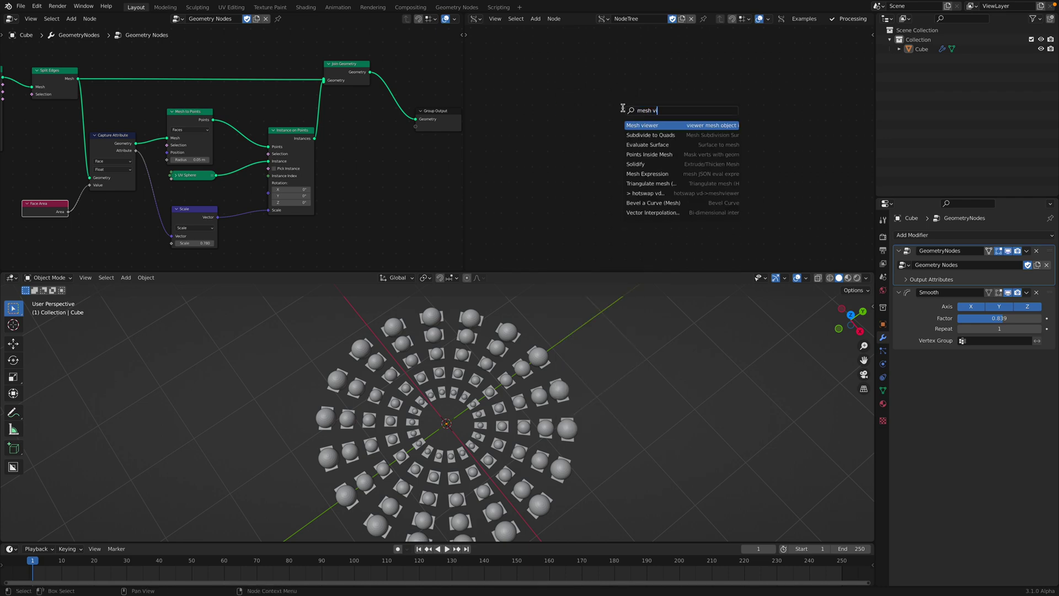
key("Return")
left_click(731, 90)
Step: Add a Cylinder node and connect its vertices, edges and polygons to the Mesh viewer
key("shift+a")
left_click(588, 105)
type("cone")
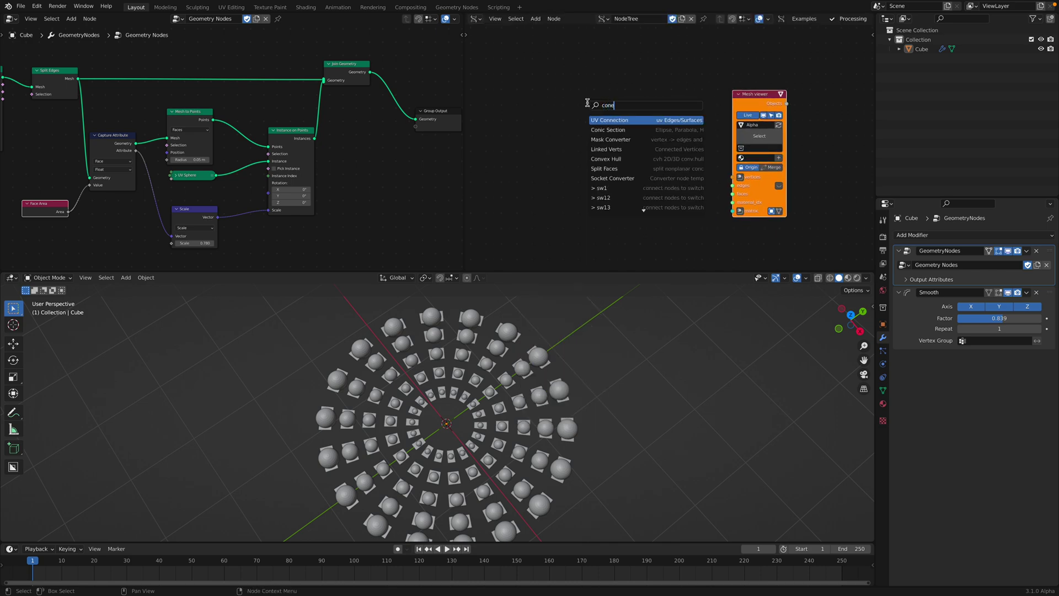
key("ctrl+a")
type("cyl")
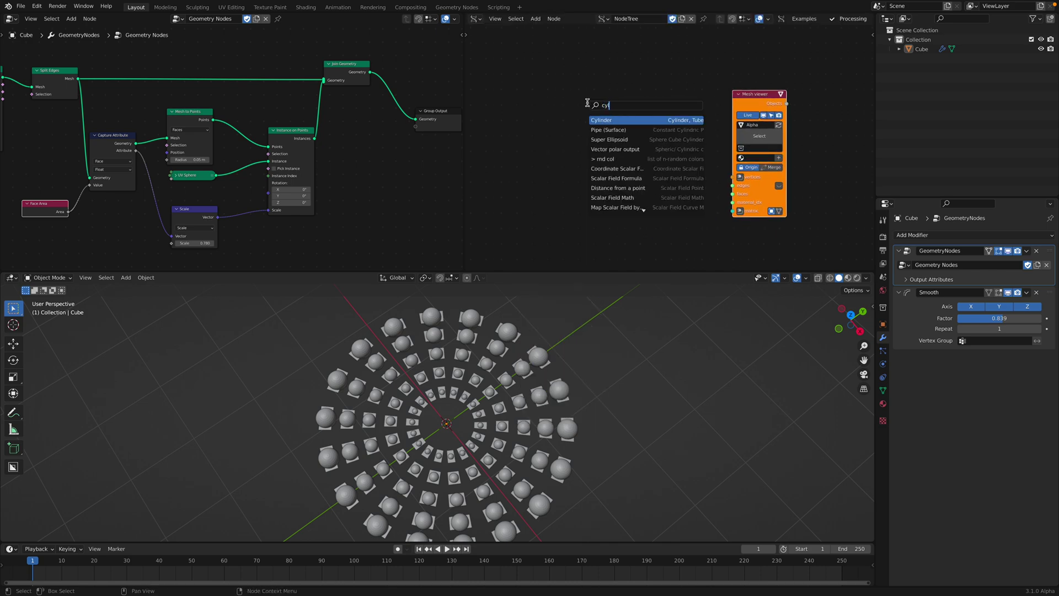
key("Return")
left_click(587, 103)
left_click(747, 100, "shift")
key("f")
left_click(694, 93)
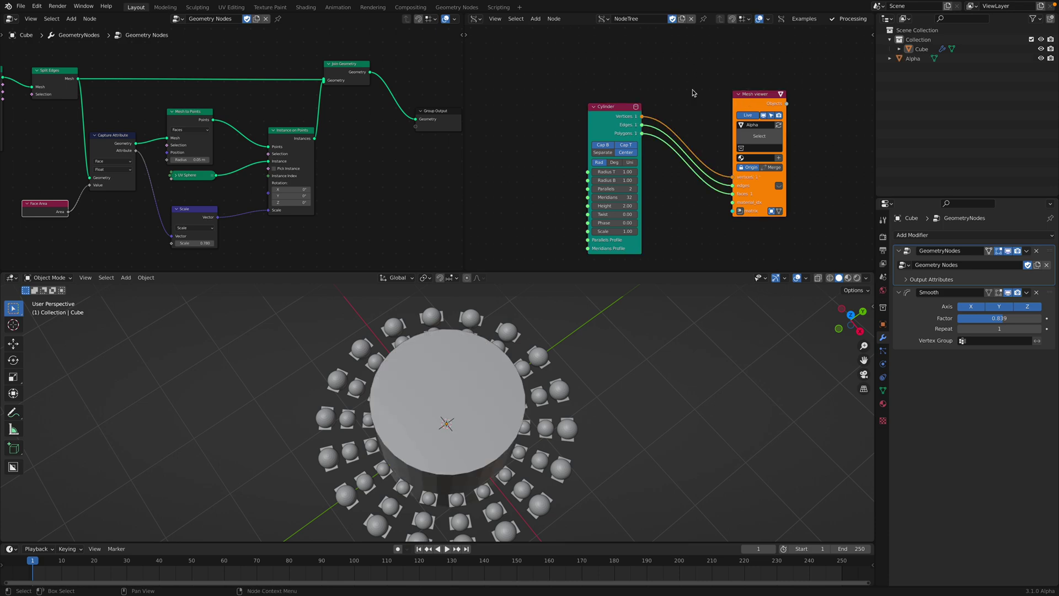
Step: Feed a Matrix In node into the Mesh viewer's matrix input and set its X location to 4.140
middle_click_drag(553, 378, 546, 344)
left_click(739, 211)
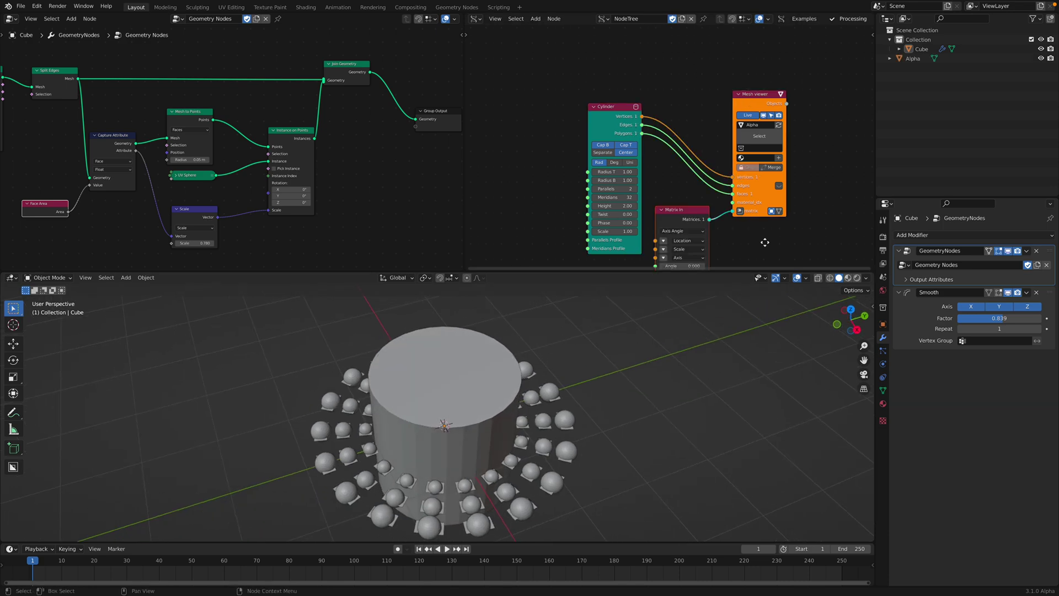
middle_click_drag(763, 241, 760, 193)
left_click(661, 192)
left_click_drag(684, 192, 729, 193)
middle_click_drag(584, 413, 718, 376)
scroll(680, 233, "up", 2)
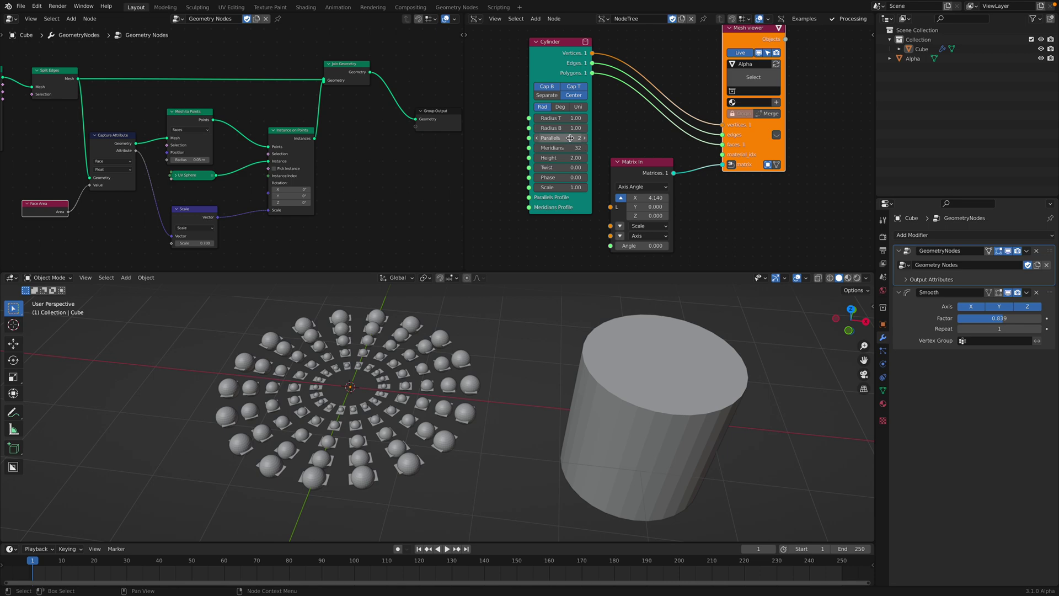
Step: Set the Sverchok Cylinder's top radius to 0.45 and turn off both its bottom and top caps
left_click_drag(565, 118, 539, 118)
middle_click_drag(722, 436, 727, 415)
left_click(547, 88)
mouse_move(663, 469)
middle_mouse_down()
mouse_move(673, 380)
mouse_move(674, 475)
middle_mouse_up()
left_click(574, 90)
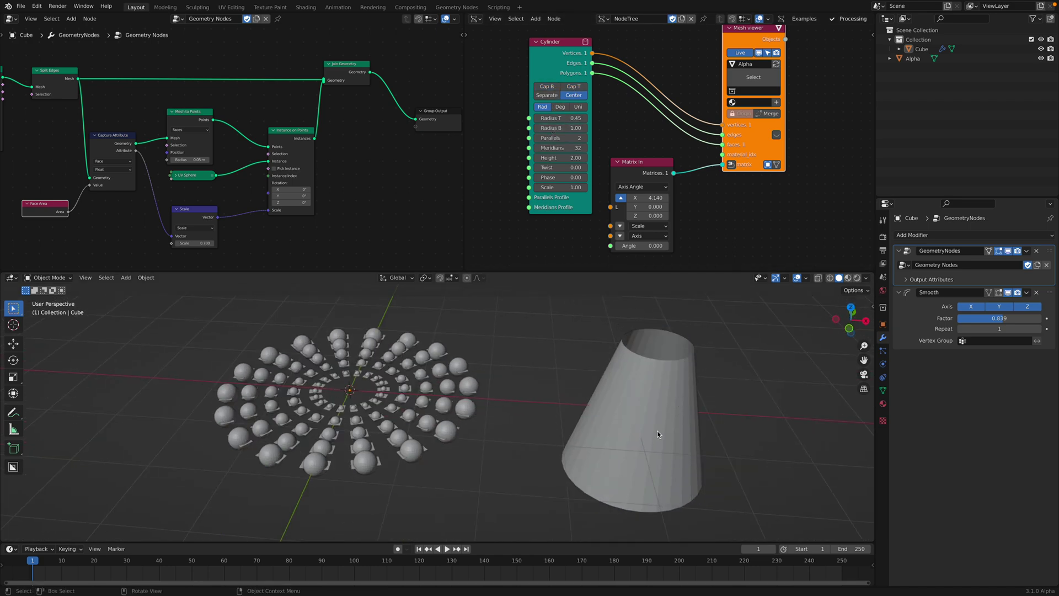
Step: Flatten the Cylinder to height 0, set its top radius to 0.24 and bottom radius to 1.34, and save the file
middle_click_drag(661, 293, 667, 320)
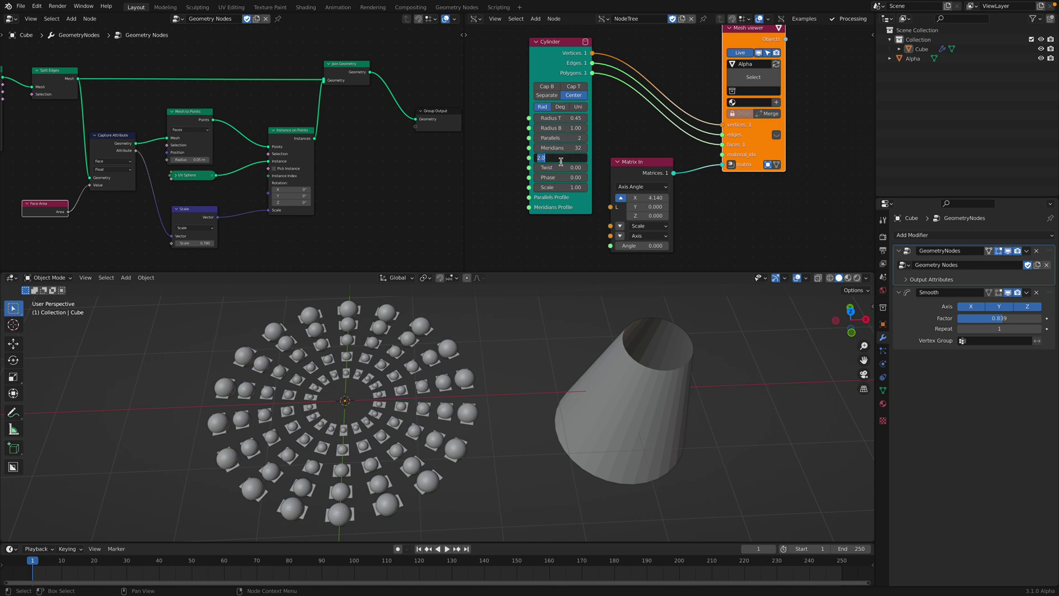
type("0")
key("Return")
middle_click_drag(651, 408, 655, 402)
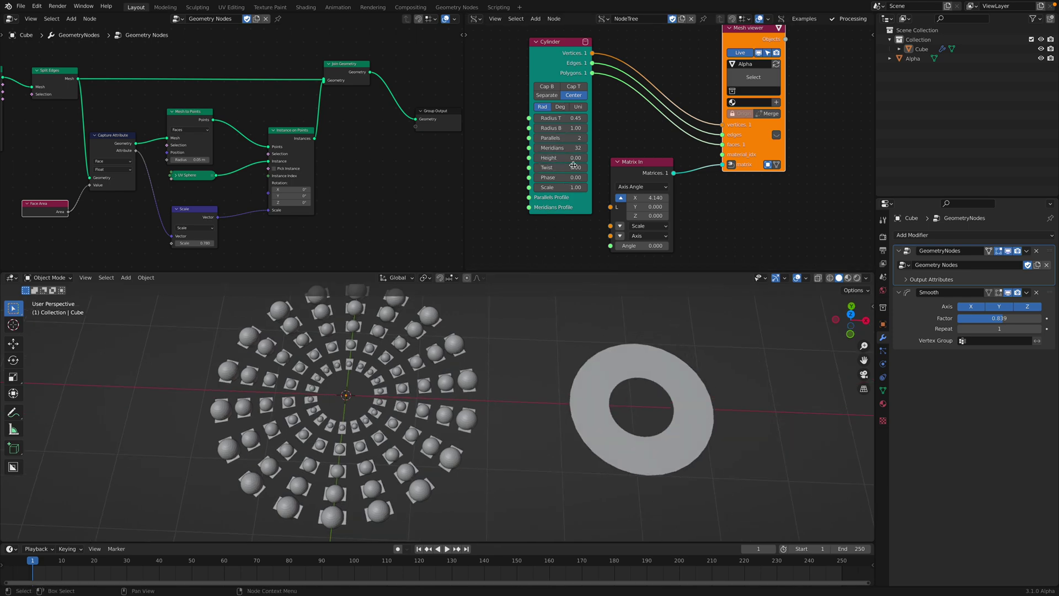
mouse_move(559, 118)
left_mouse_down()
mouse_move(543, 118)
mouse_move(578, 128)
left_mouse_up()
key("ctrl+s")
Step: Move the Mesh viewer farther from the Cylinder and add a Sverchok Split Edges node between them
middle_click_drag(693, 158, 641, 170)
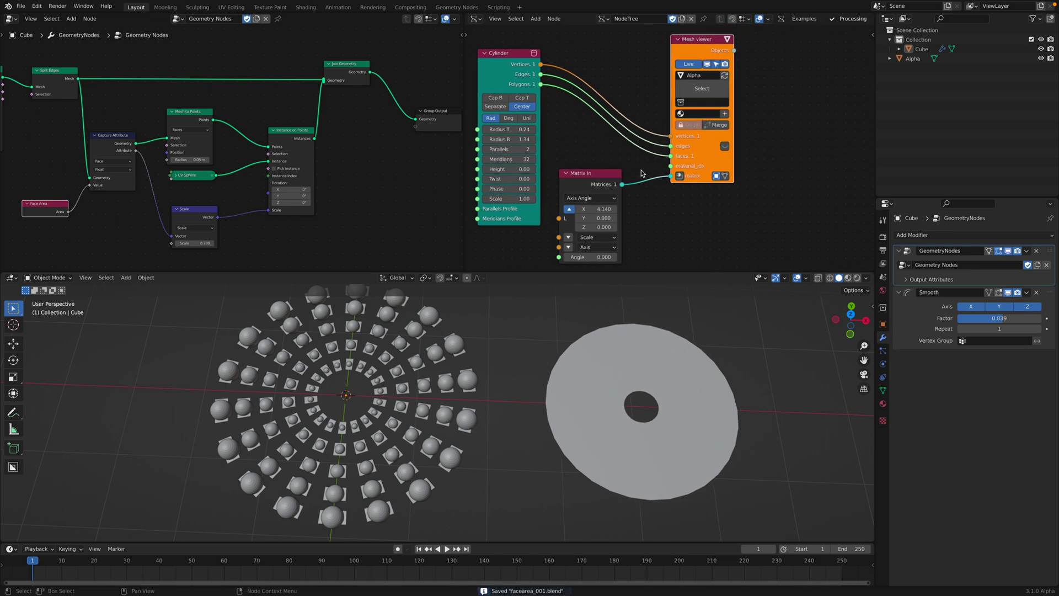
left_click_drag(696, 138, 800, 136)
scroll(651, 66, "down", 2)
middle_click_drag(628, 36, 606, 157)
key("shift+a")
left_click(605, 159)
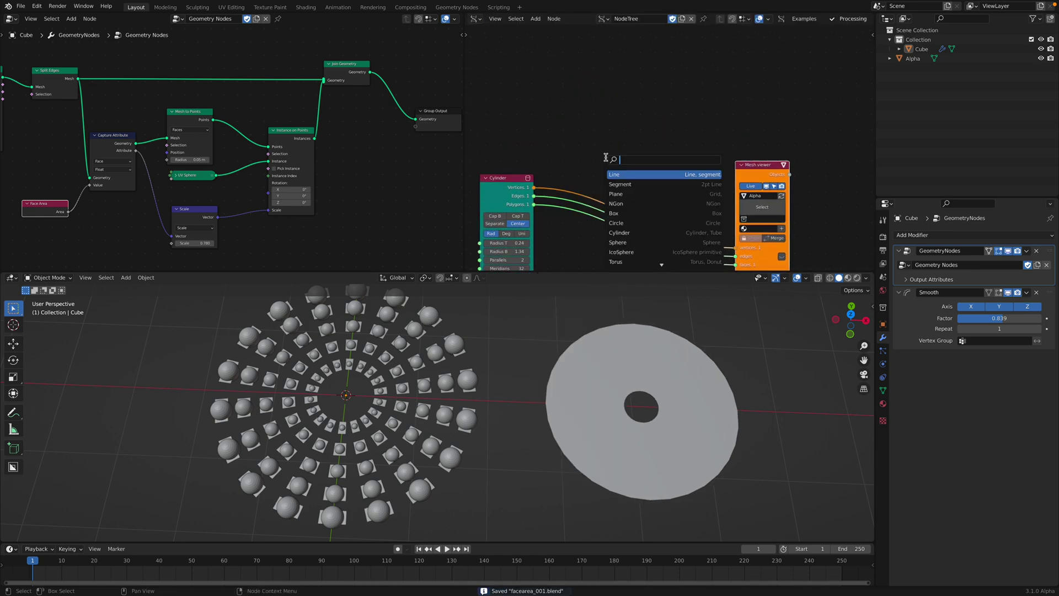
type("split ed")
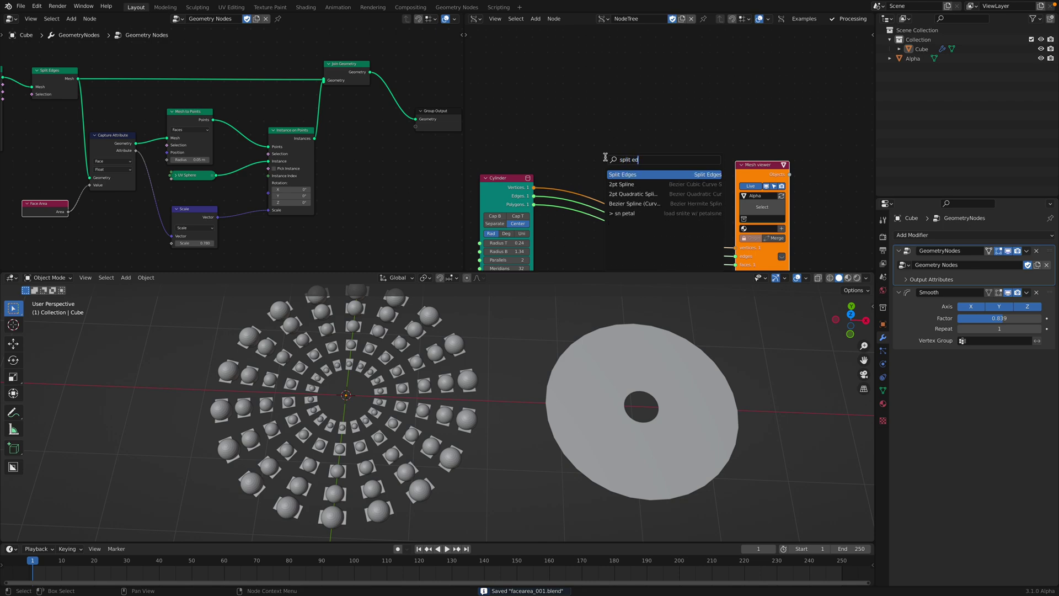
key("Return")
left_click(615, 114)
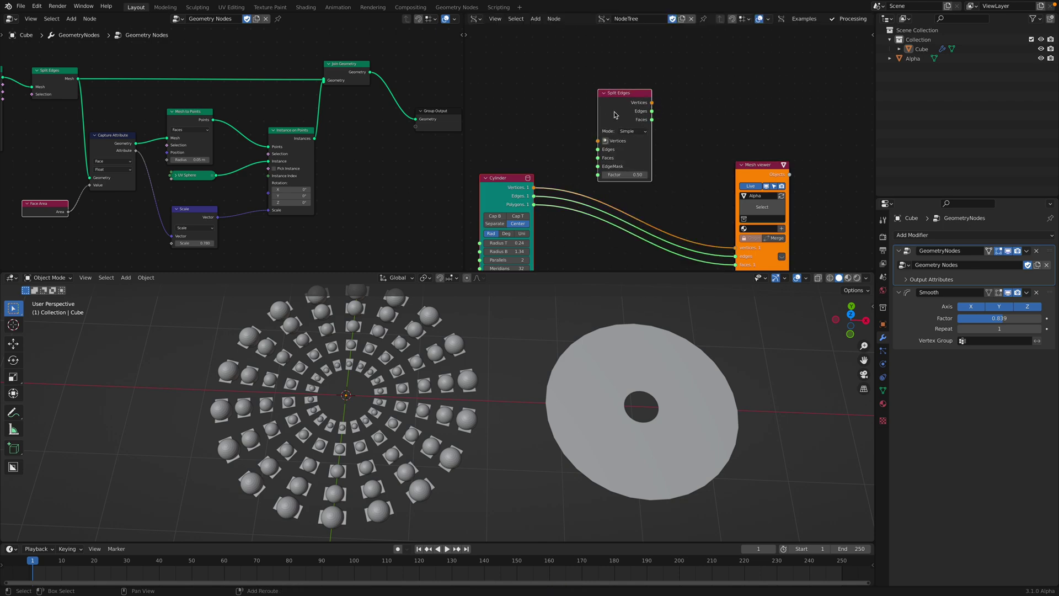
Step: Route the Cylinder's vertices, edges and faces through Split Edges into the Mesh viewer, and set the split factor to 1.00
key("f")
left_click(742, 164, "shift")
key("shift+f")
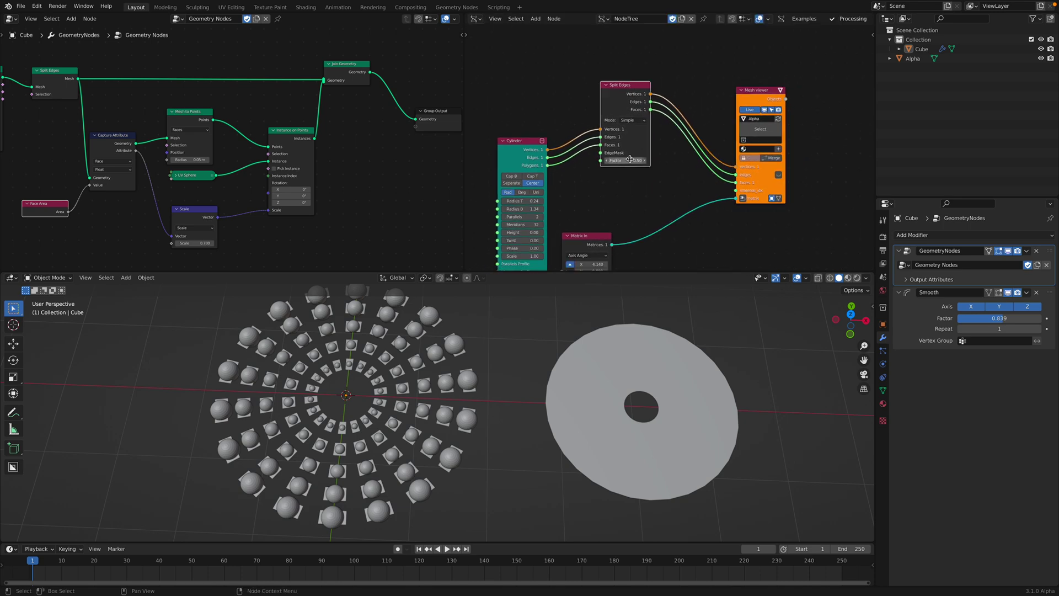
scroll(673, 166, "up", 1)
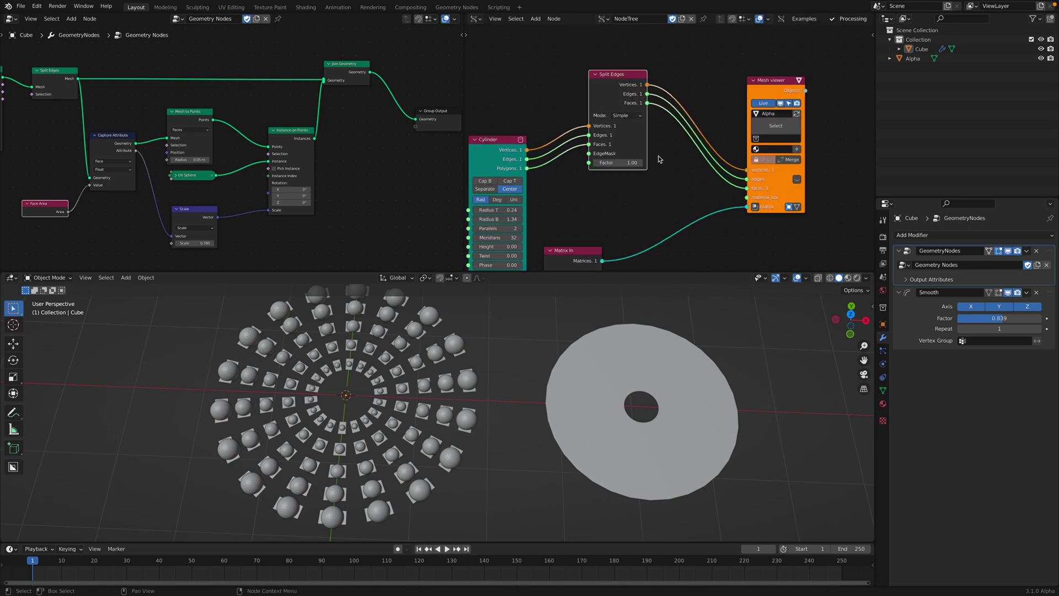
Step: Test a Smooth modifier on the Alpha ring mesh and remove it
left_click(700, 356)
left_click(954, 235)
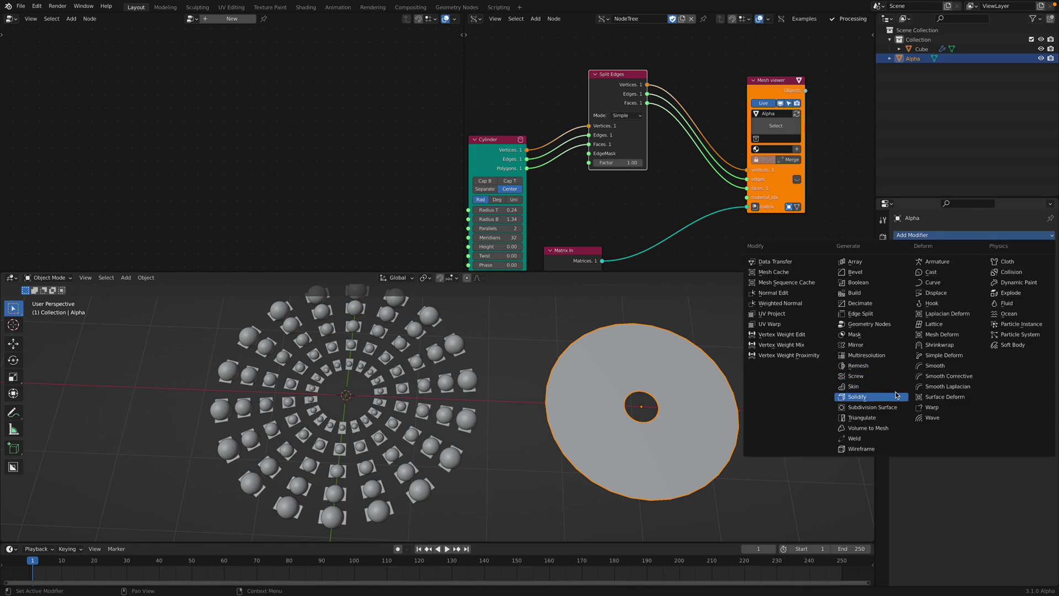
left_click(934, 367)
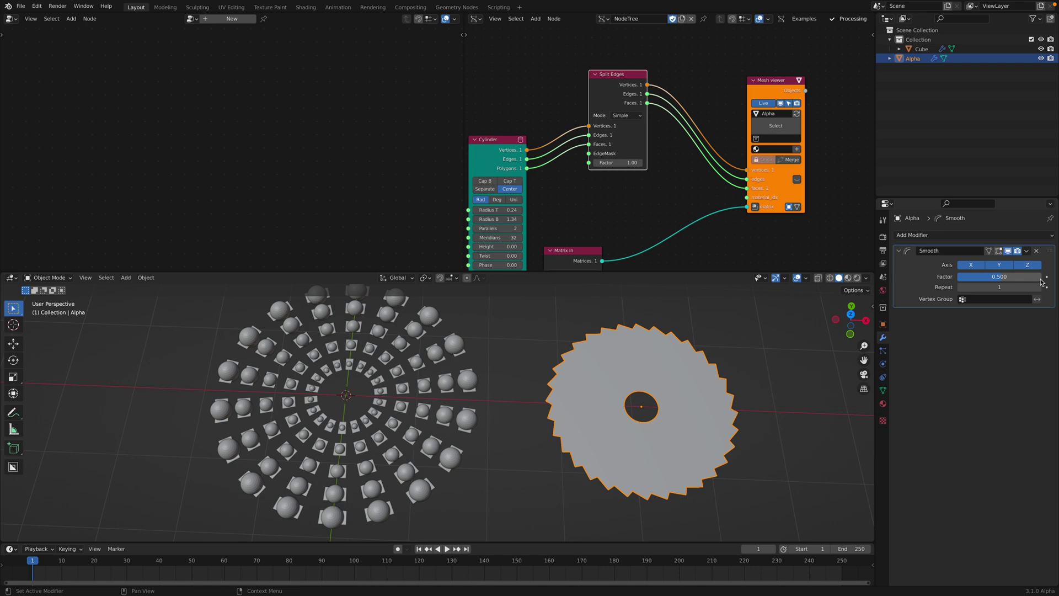
left_click(1037, 251)
Step: Remove the Split Edges node and add a Polygon Boom node in its place between the Cylinder and the Mesh viewer
left_click(617, 114)
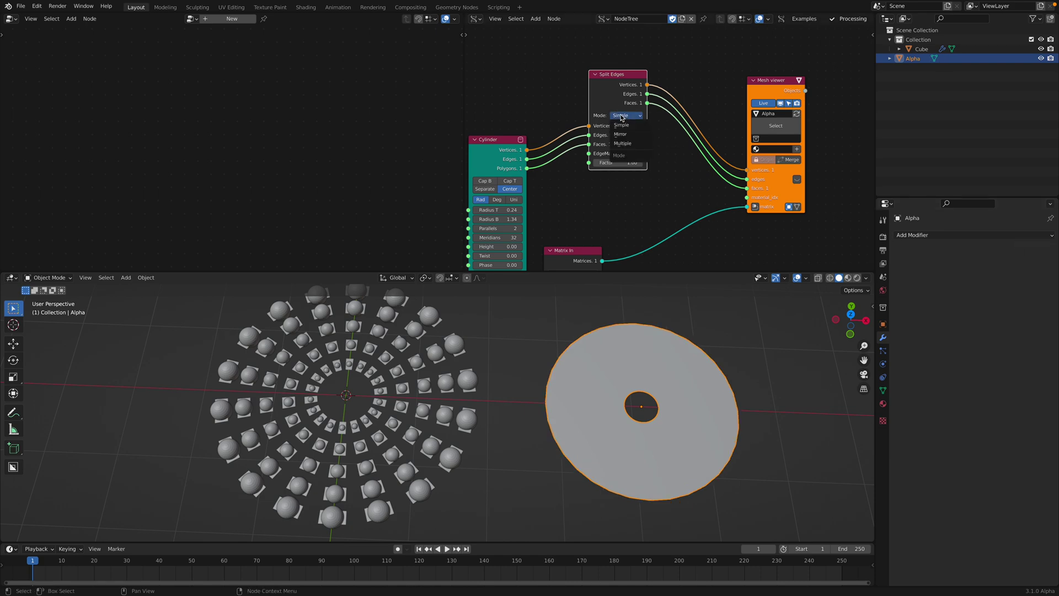
left_click(617, 116)
key("x")
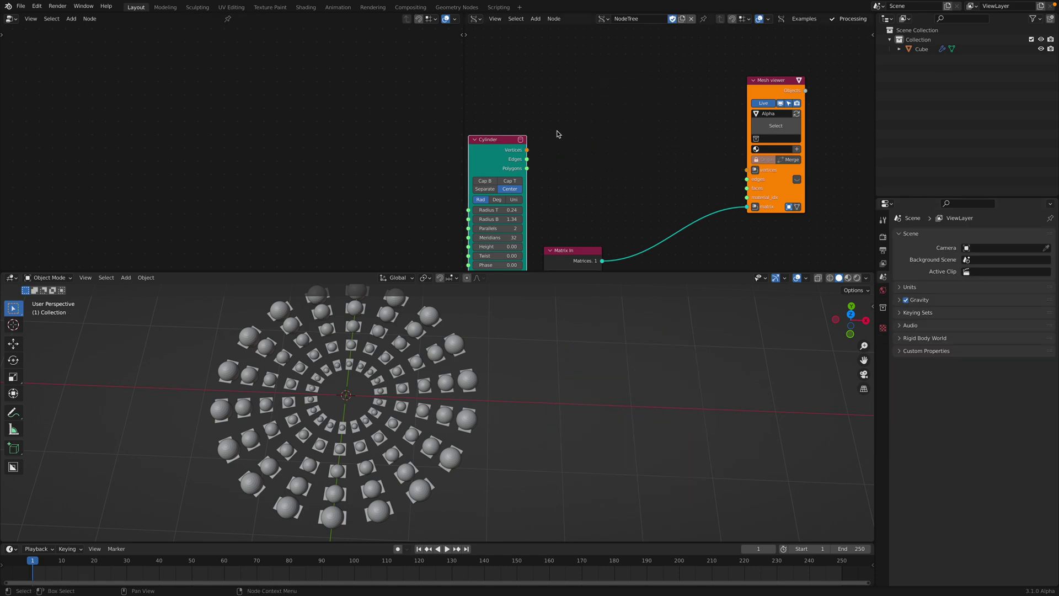
key("alt+space")
type("poly")
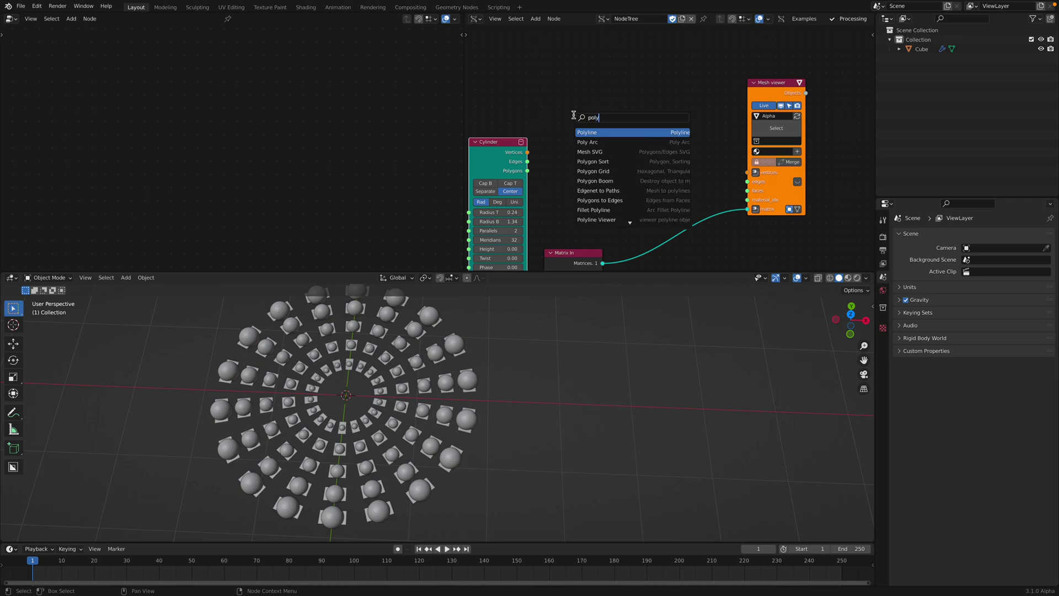
type("gon")
key("Return")
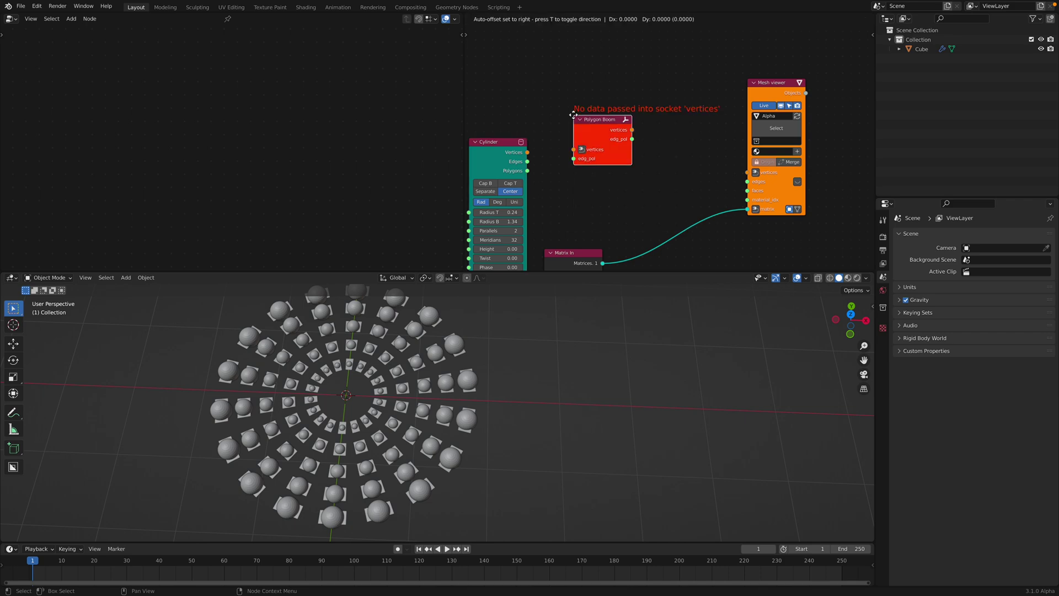
left_click(573, 116)
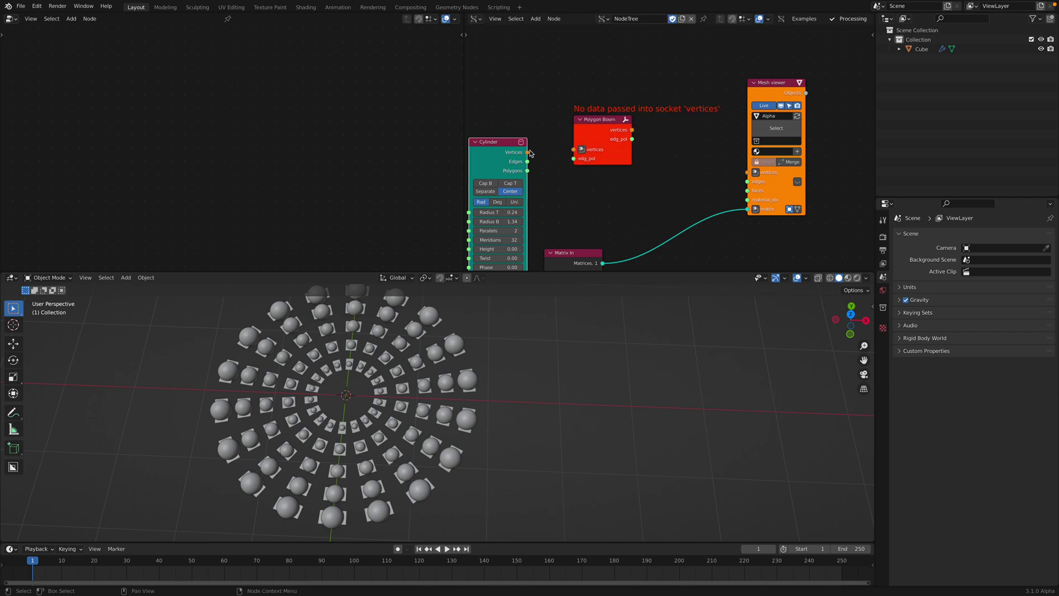
Step: Route the Cylinder's vertices and polygons through Polygon Boom into the Mesh viewer's vertices and faces
left_click_drag(572, 151, 527, 171)
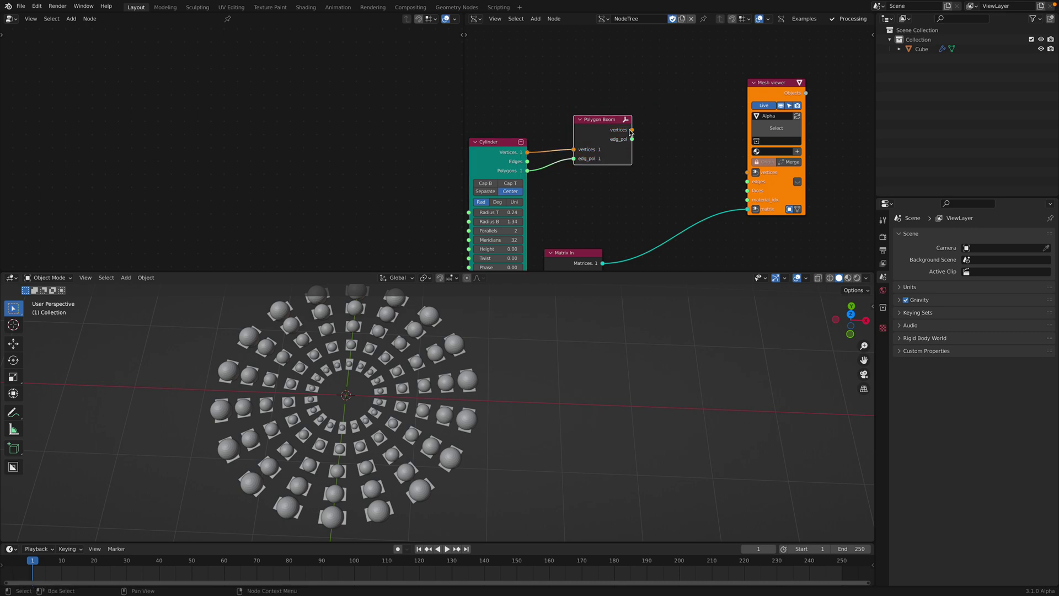
left_click_drag(632, 130, 687, 176)
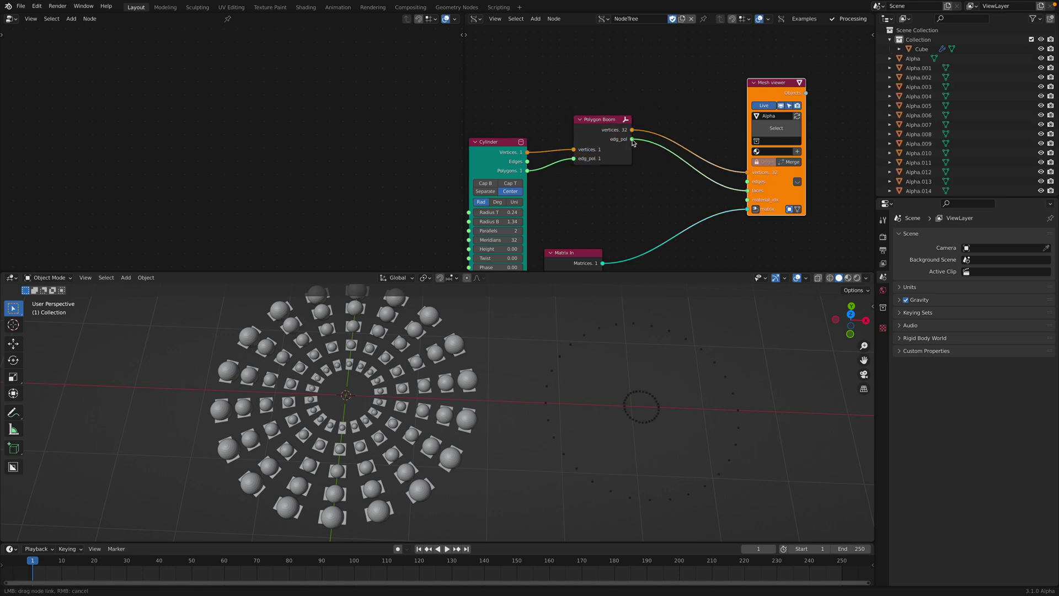
left_click_drag(633, 143, 632, 138)
left_click(663, 355)
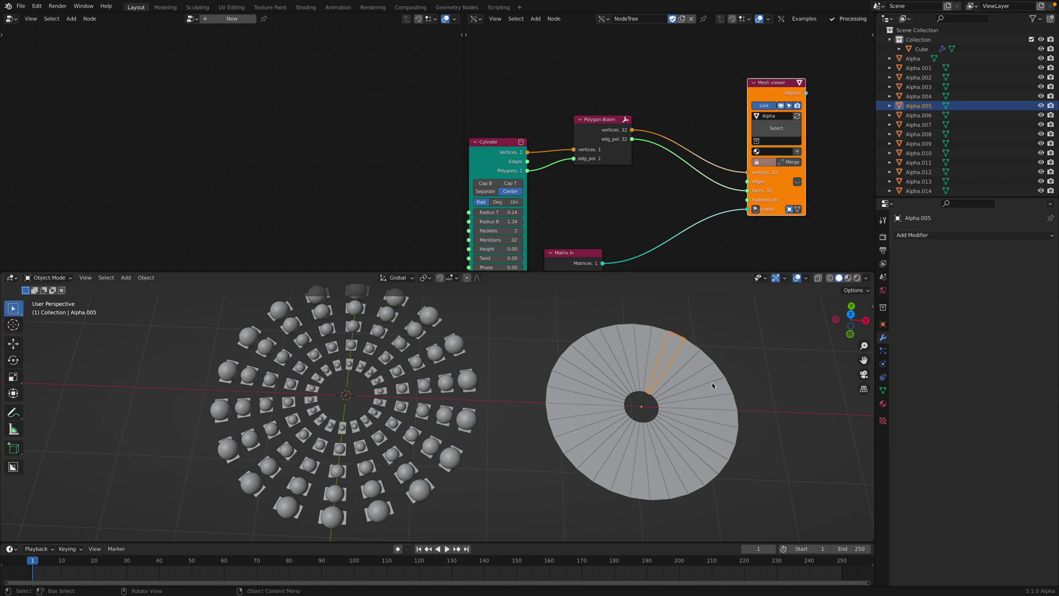
Step: Add a Mesh Join node above the links between Polygon Boom and the Mesh viewer
middle_click_drag(661, 110, 630, 101)
key("alt+space")
type("m")
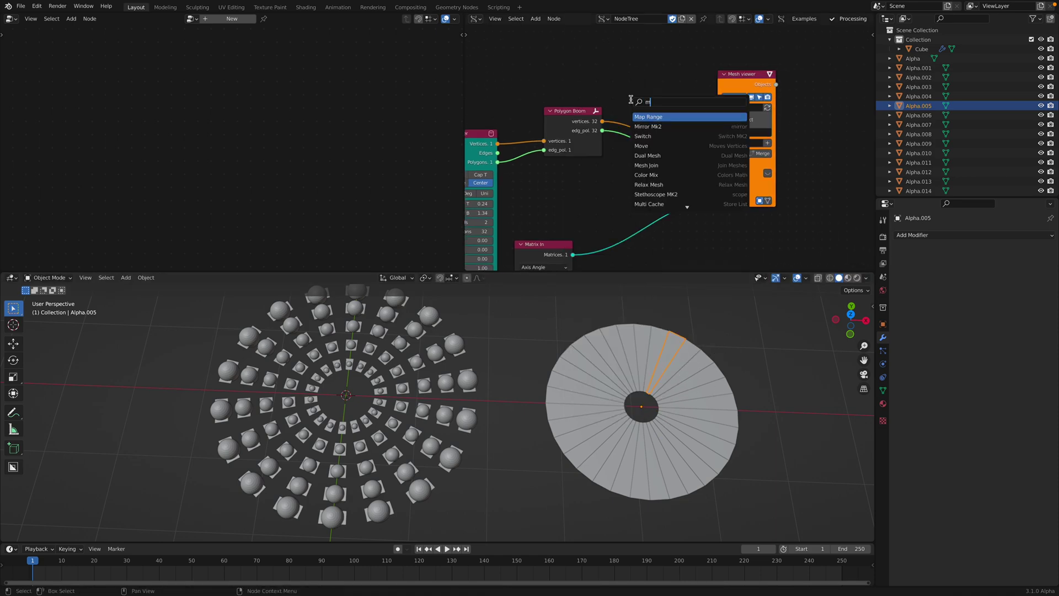
type("esh")
left_click(647, 126)
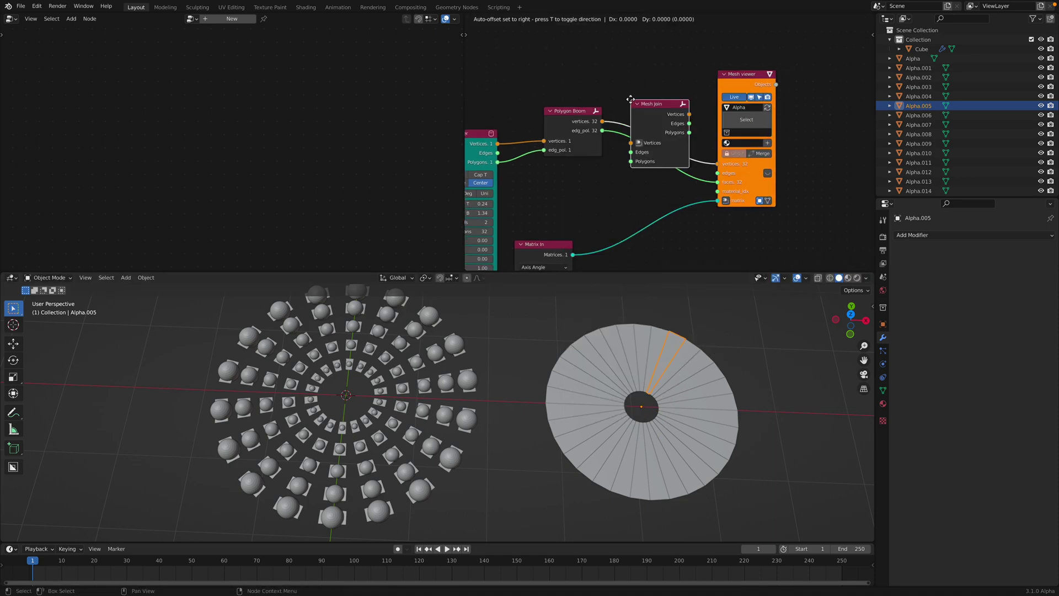
left_click(656, 77)
Step: Route Polygon Boom's output through Mesh Join into the Mesh viewer and save the file
left_click(658, 76, "shift")
left_click(745, 79, "shift")
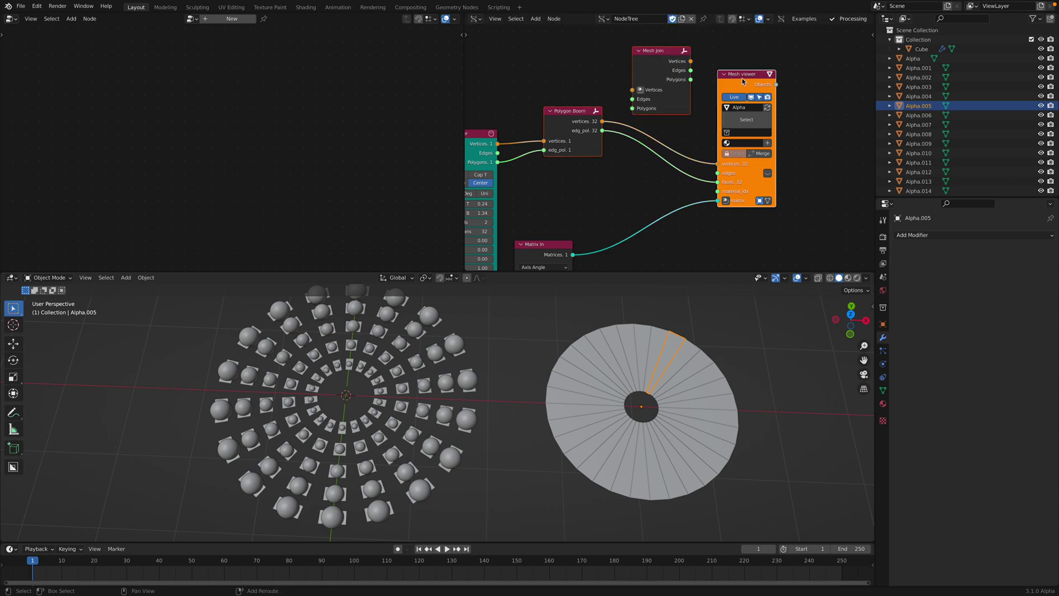
key("f")
left_click_drag(669, 64, 662, 106)
left_click(670, 363)
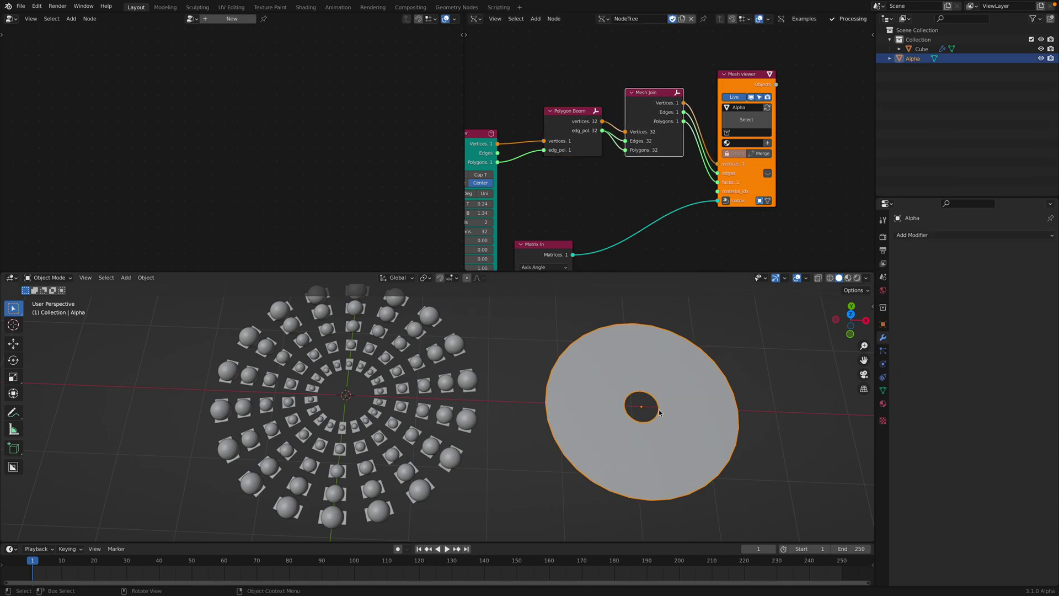
key("ctrl+s")
Step: Move Mesh Join closer to Polygon Boom and the Mesh viewer farther away to widen the gap between them
middle_click_drag(718, 366, 678, 371, "shift")
left_click_drag(749, 184, 796, 185)
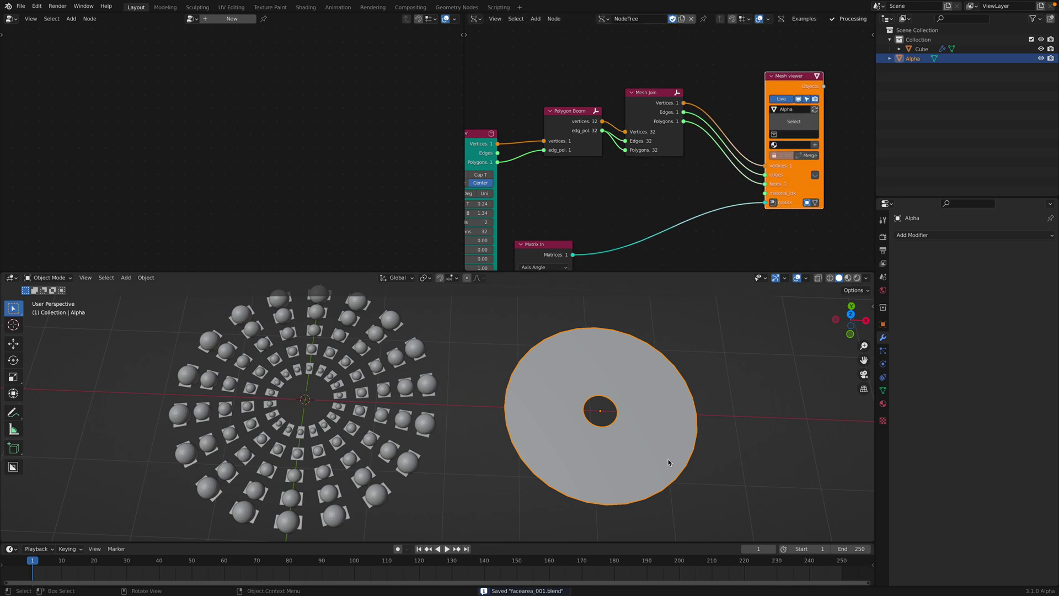
middle_click_drag(639, 133, 574, 159)
left_click_drag(596, 158, 581, 183)
left_click_drag(719, 104, 756, 105)
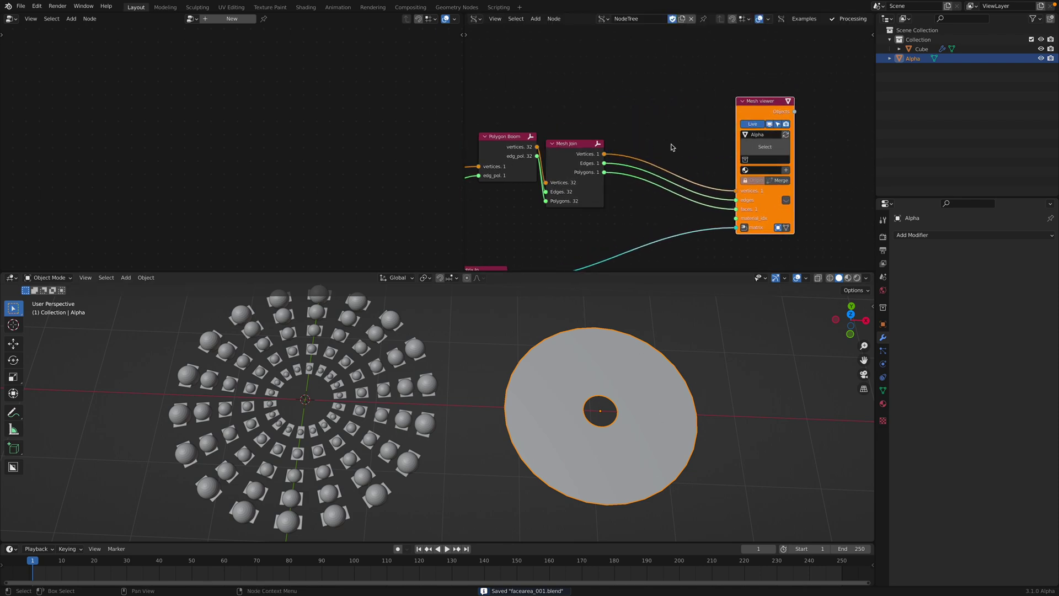
Step: Add a Sverchok Adaptive Polygons node on the vertices link between Mesh Join and the Mesh viewer
key("shift+a")
left_click(670, 143)
type("adap")
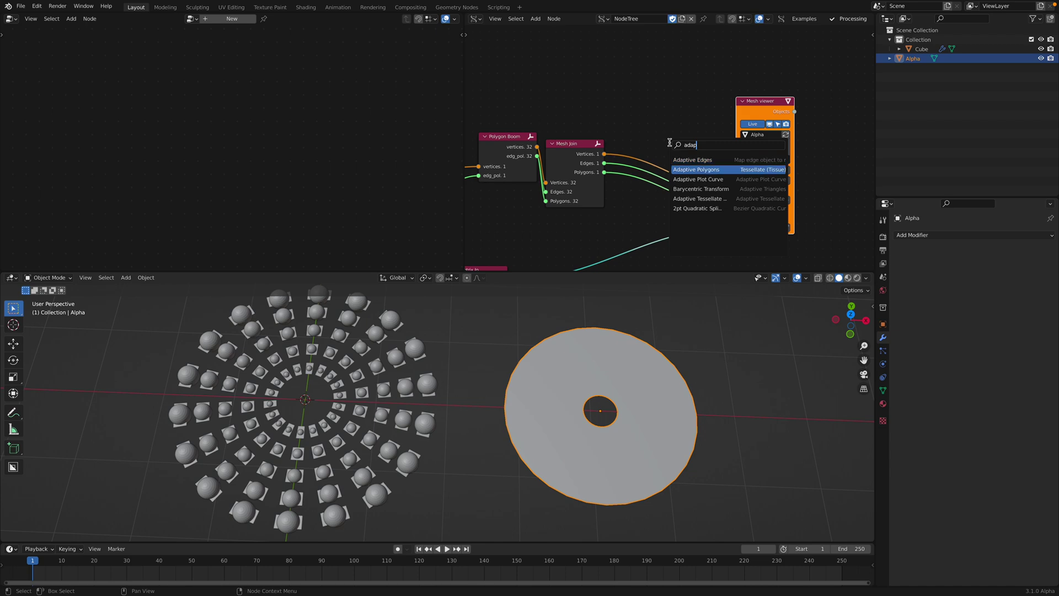
key("Return")
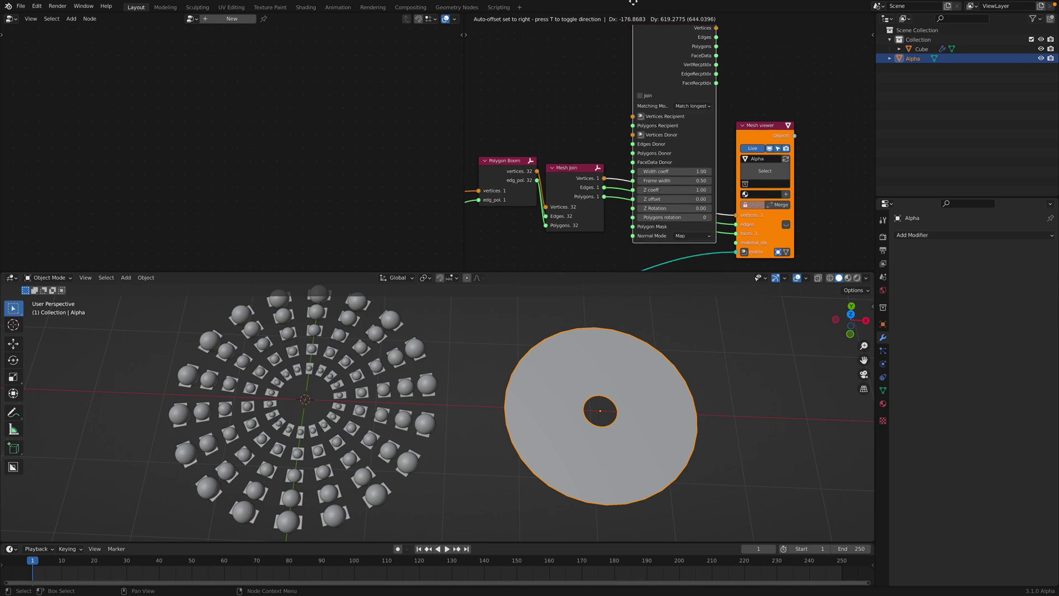
left_click(636, 61)
Step: Enlarge the Sverchok node editor by taking space from the 3D viewport and the empty node editor beside it
scroll(635, 62, "down", 3)
middle_click_drag(637, 80, 624, 9)
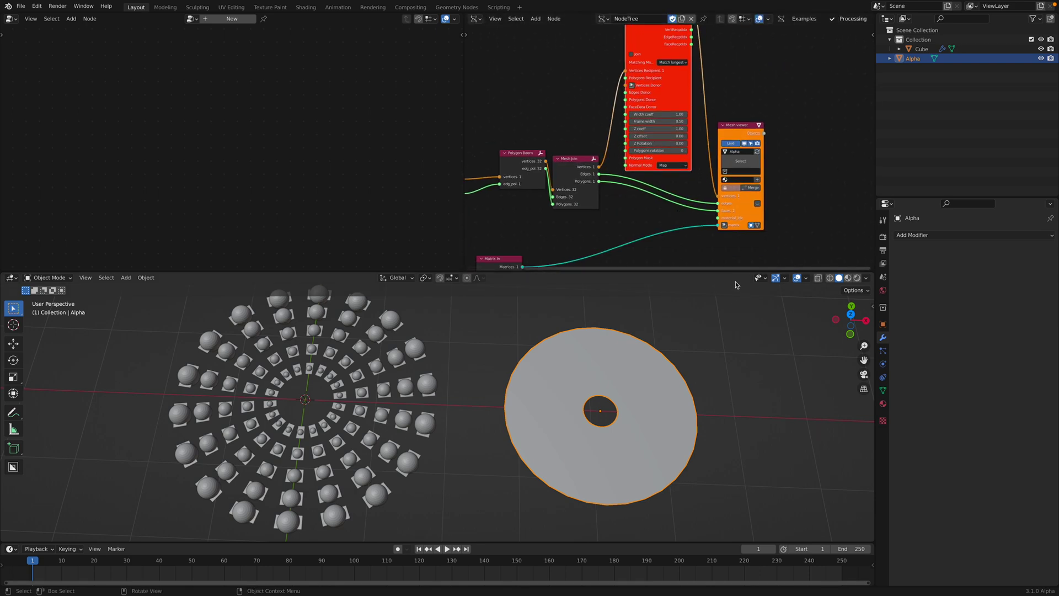
left_click_drag(731, 272, 731, 348)
left_click_drag(463, 18, 264, 32)
middle_click_drag(348, 169, 379, 146)
Step: Spread out the Cylinder, Polygon Boom, Mesh Join and Matrix In nodes across the enlarged editor
left_click_drag(236, 185, 172, 103)
left_click_drag(310, 167, 251, 119)
scroll(342, 176, "up", 2)
left_click_drag(345, 171, 306, 117)
left_click_drag(267, 284, 240, 209)
middle_click_drag(317, 139, 308, 182)
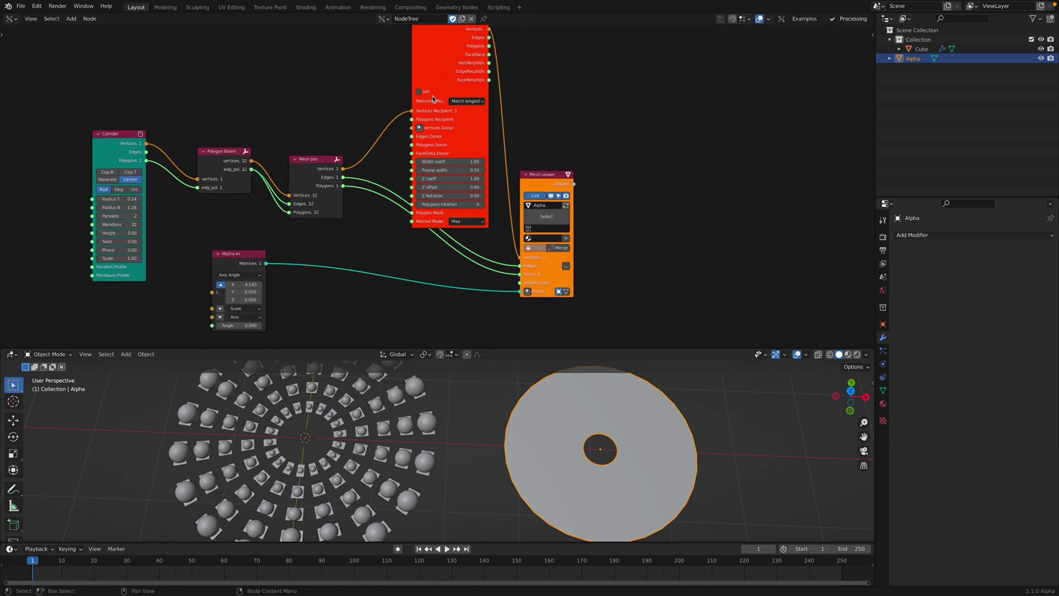
Step: Move the Mesh viewer and Adaptive Polygons apart, and connect Mesh Join's polygons to the Polygons Recipient input
left_click_drag(571, 175, 662, 183)
middle_click_drag(398, 99, 430, 148)
left_click_drag(477, 125, 504, 105)
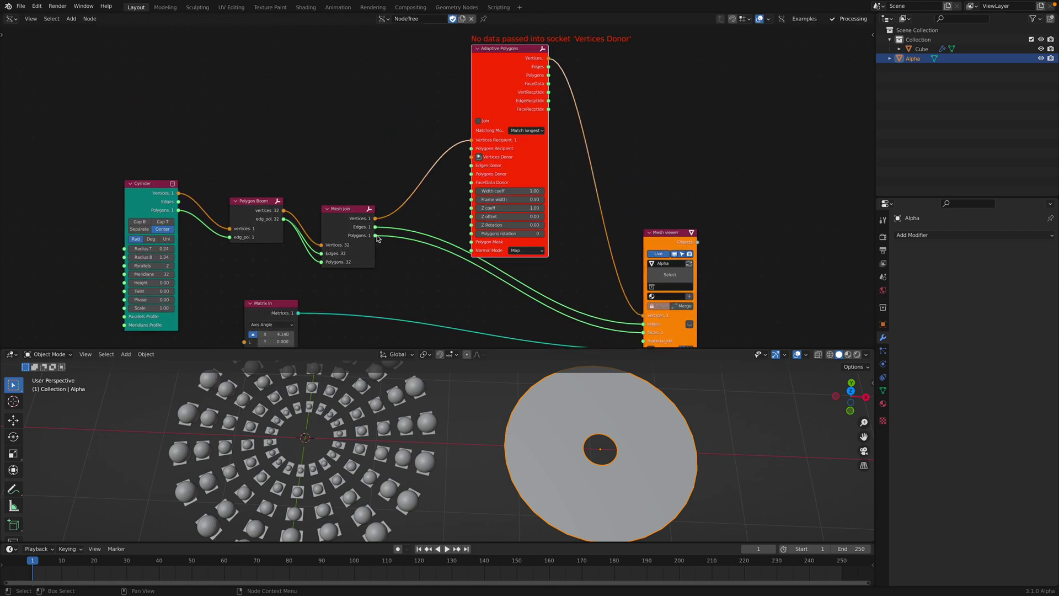
left_click_drag(469, 149, 471, 148)
Step: Add a Sverchok Sphere node above Mesh Join, before the Adaptive Polygons node
middle_click_drag(434, 115, 405, 165)
scroll(434, 188, "up", 4)
scroll(435, 177, "down", 3)
key("shift+a")
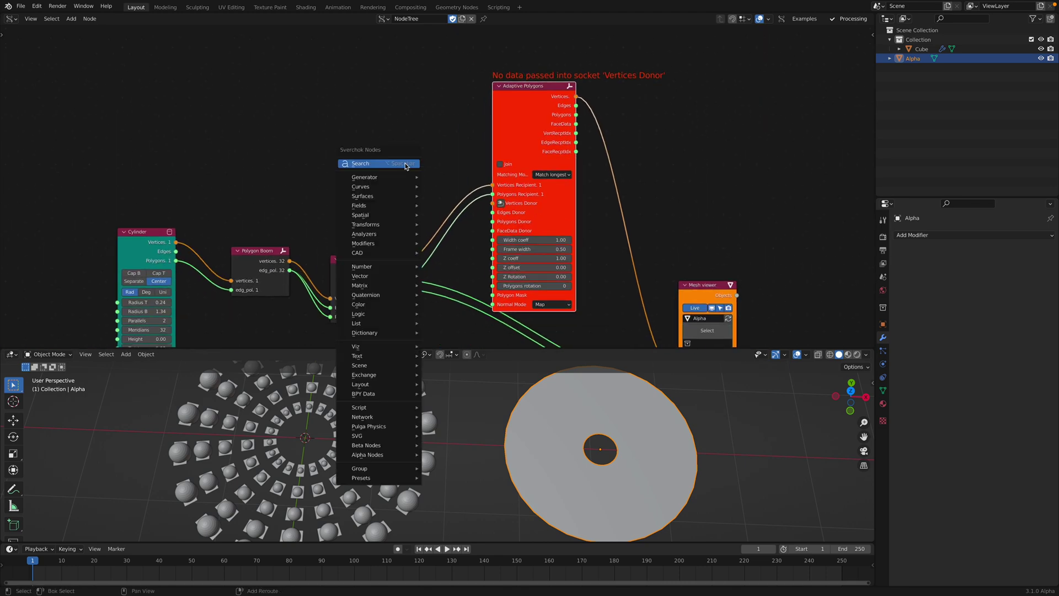
left_click(405, 164)
type("sphe")
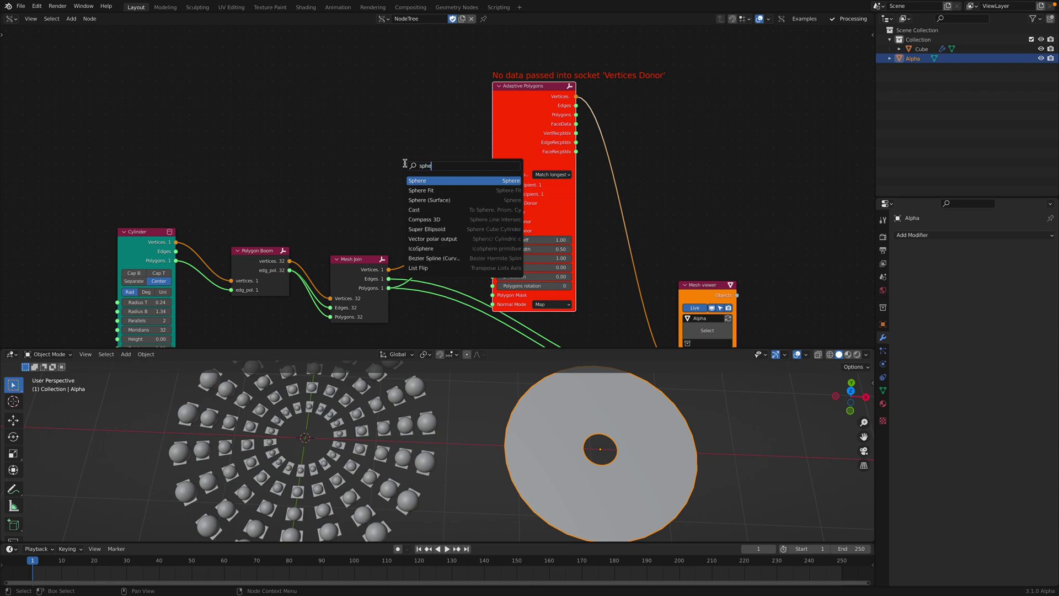
key("Return")
left_click(387, 147)
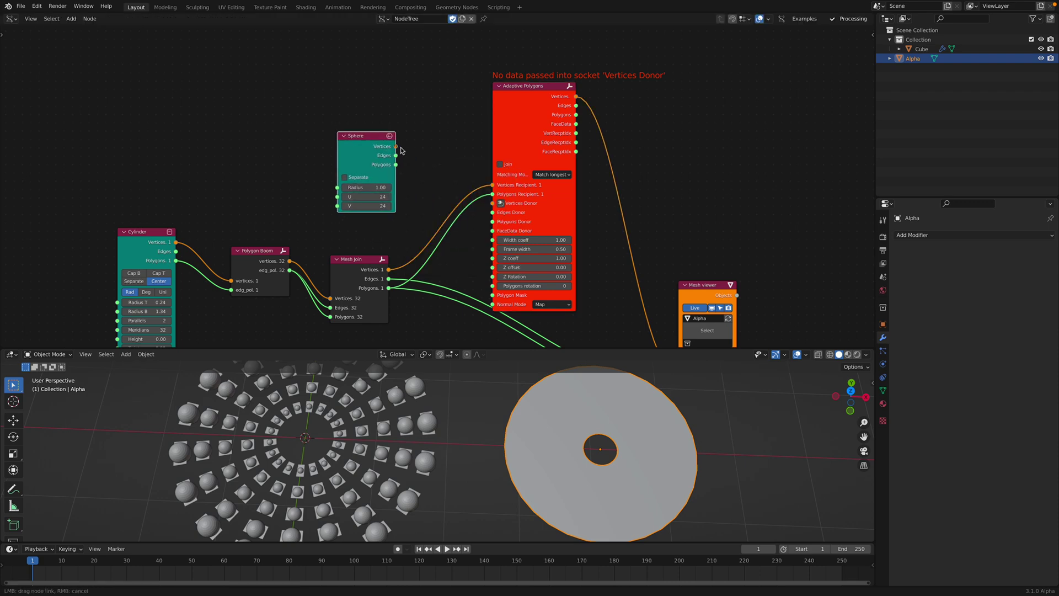
Step: Connect the Sphere's vertices and polygons to the Vertices Donor and Polygons Donor inputs of Adaptive Polygons
left_click_drag(493, 205, 585, 191)
middle_click_drag(599, 468, 565, 466)
left_click(609, 435)
middle_click_drag(563, 197, 571, 194)
Step: Cut Mesh Join's direct links to the Mesh viewer and connect Adaptive Polygons' polygons to the viewer's faces
middle_click_drag(485, 241, 452, 142)
scroll(452, 144, "down", 1)
left_click_drag(639, 272, 617, 291)
left_click_drag(685, 183, 713, 122)
middle_click_drag(591, 34, 585, 86)
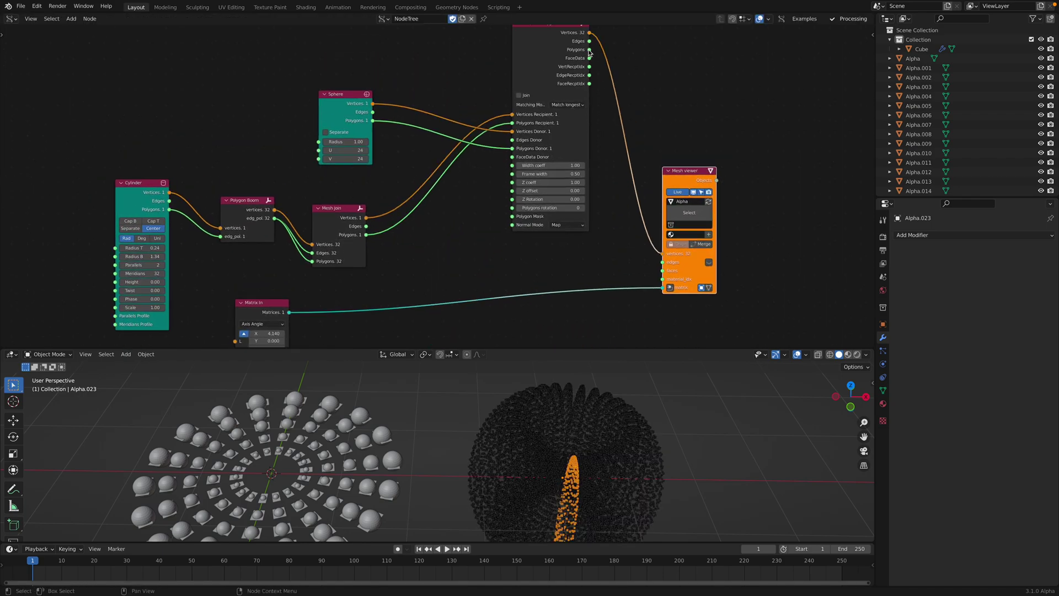
left_click_drag(589, 50, 662, 270)
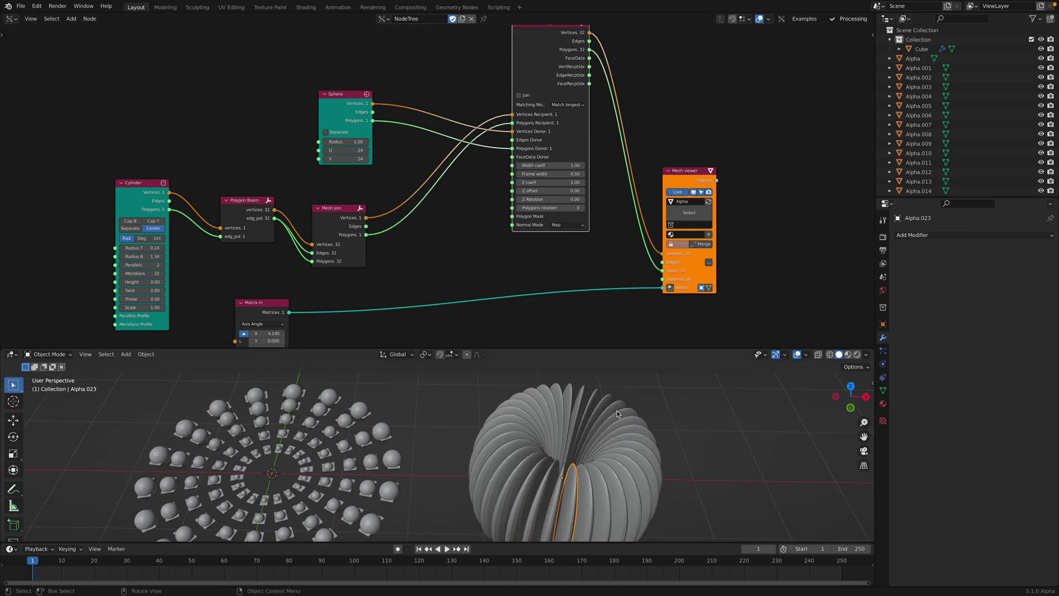
Step: Enable Join on the Adaptive Polygons node and inspect the petal mesh from several angles
middle_click_drag(564, 144, 565, 187)
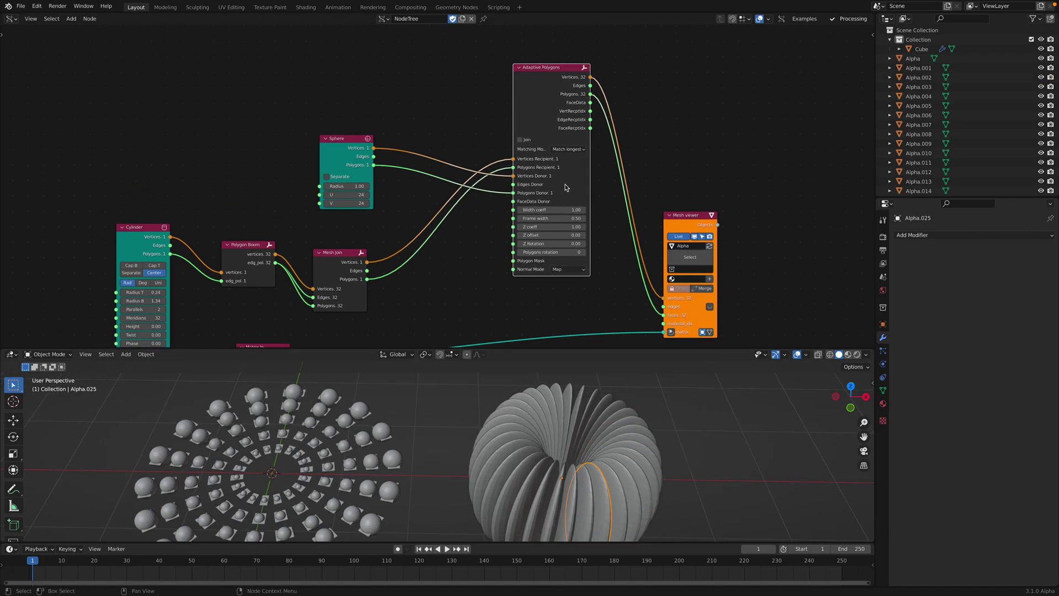
left_click(527, 141)
middle_click_drag(794, 394, 794, 418)
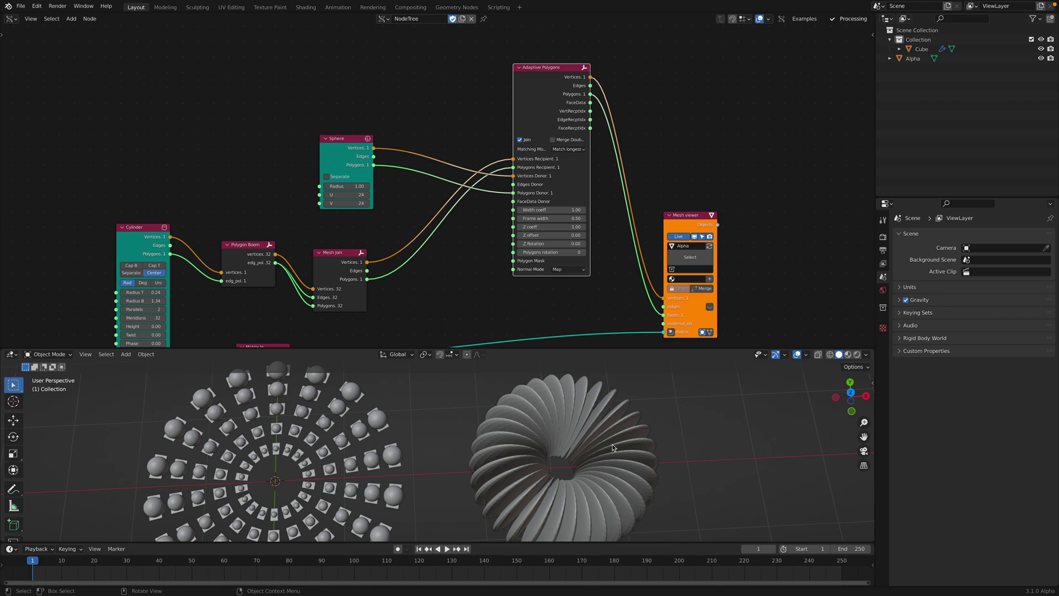
middle_click_drag(638, 415, 605, 369)
Step: Shift the Mesh Join, Polygon Boom, Cylinder and Matrix In nodes closer to Adaptive Polygons to tidy the tree
middle_click_drag(417, 273, 472, 206)
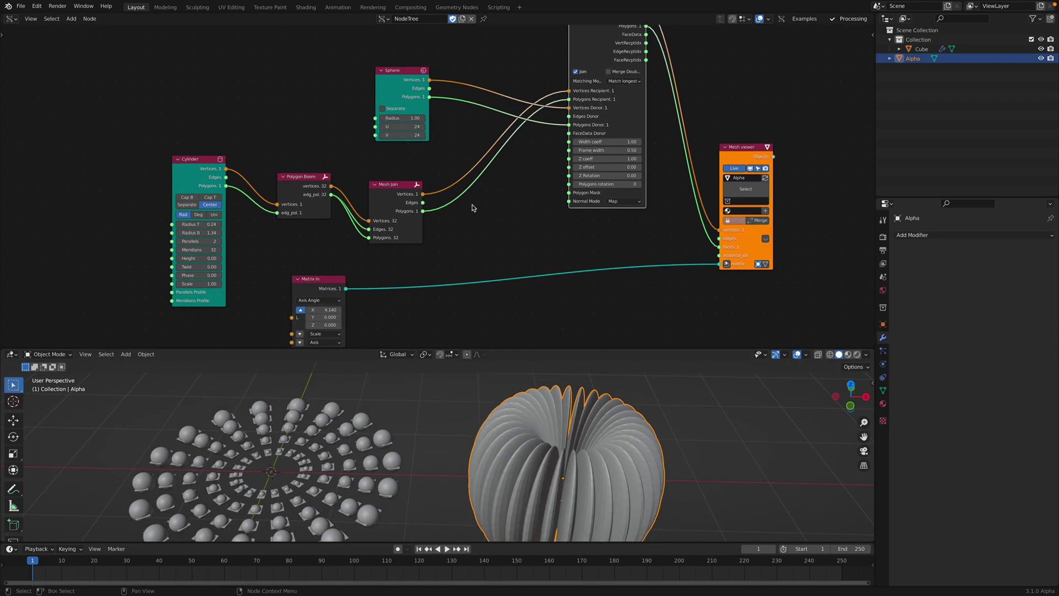
left_click_drag(399, 185, 462, 162)
left_click(310, 181)
left_click_drag(310, 181, 352, 177)
left_click_drag(212, 164, 254, 148)
middle_click_drag(322, 287, 342, 251)
left_click_drag(342, 252, 430, 227)
middle_click_drag(498, 206, 352, 270)
Step: Set the Z coeff of Adaptive Polygons to 0.12 and view the model from the top
scroll(433, 250, "up", 2)
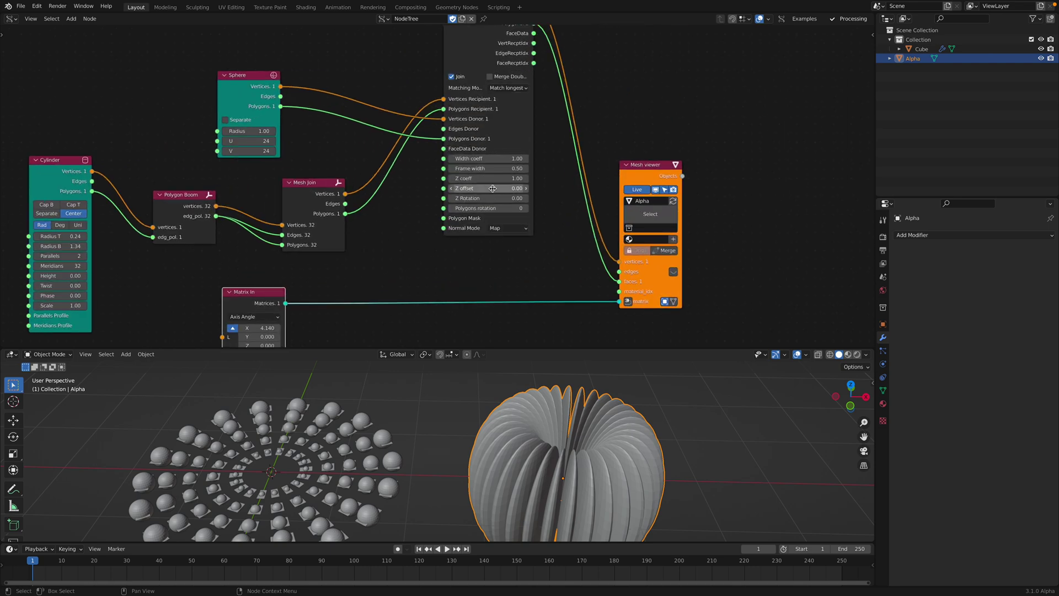
scroll(495, 175, "up", 1)
left_click_drag(495, 177, 449, 177)
left_click(850, 385)
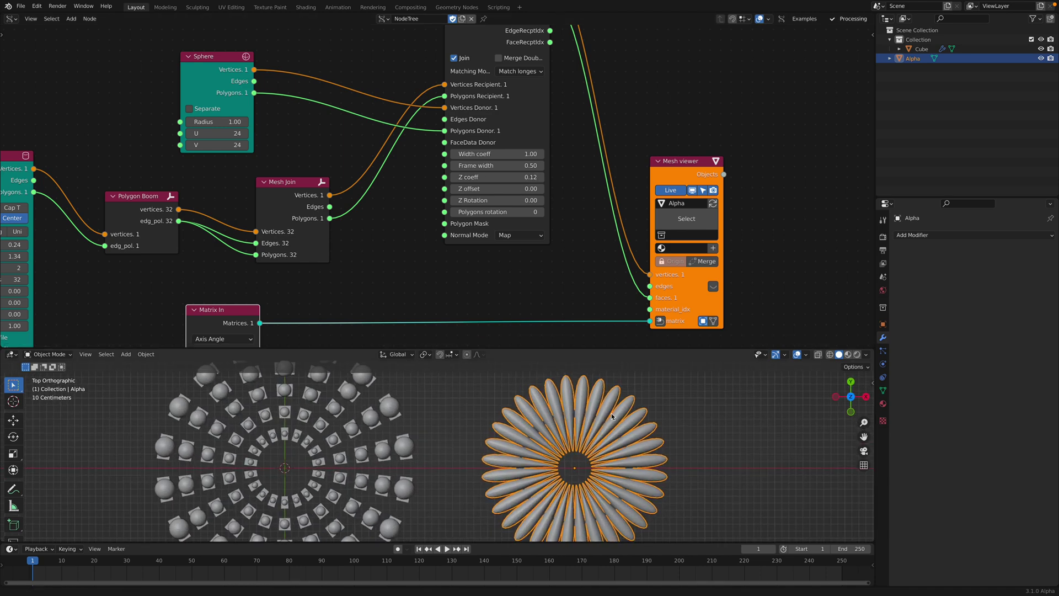
Step: Set the Cylinder's meridians to 12 and save the file
middle_click_drag(25, 223, 239, 206)
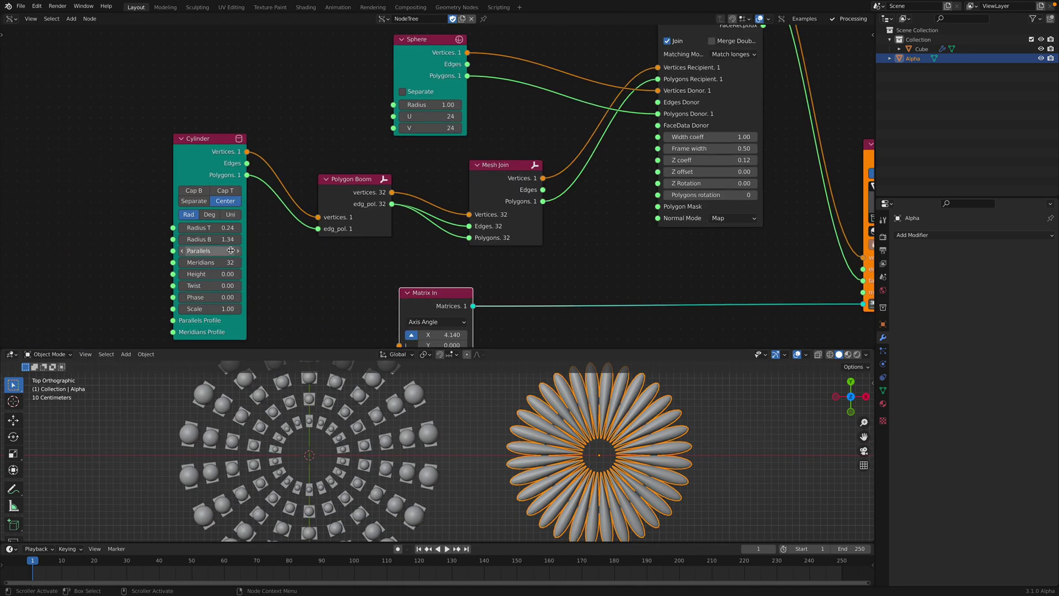
type("12")
key("Return")
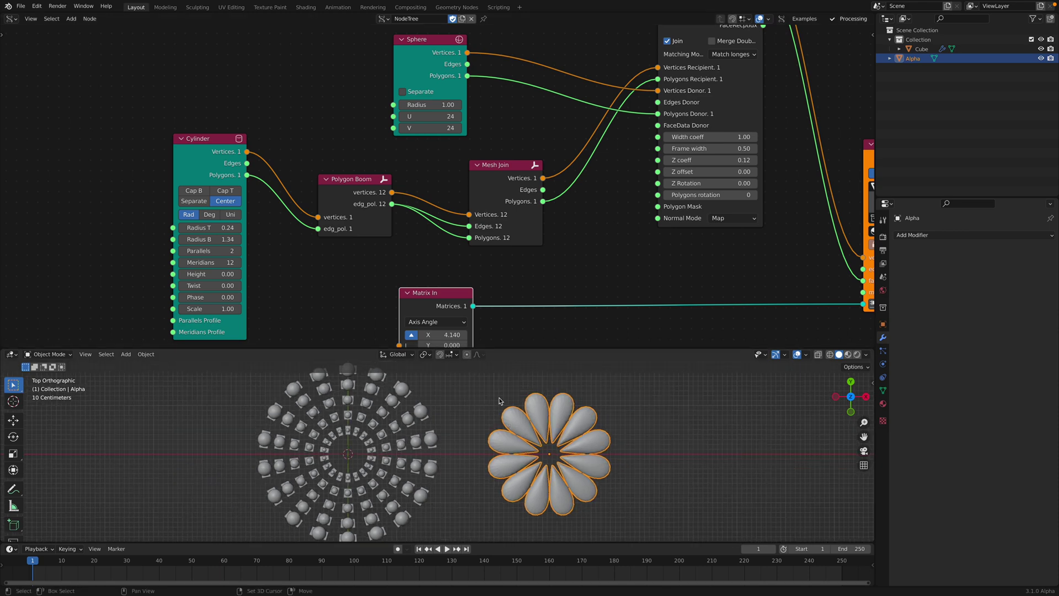
key("ctrl+s")
Step: Reposition the Adaptive Polygons node between the Sphere and the Mesh viewer
key("Home")
middle_click_drag(585, 100, 551, 159)
left_click_drag(595, 87, 586, 85)
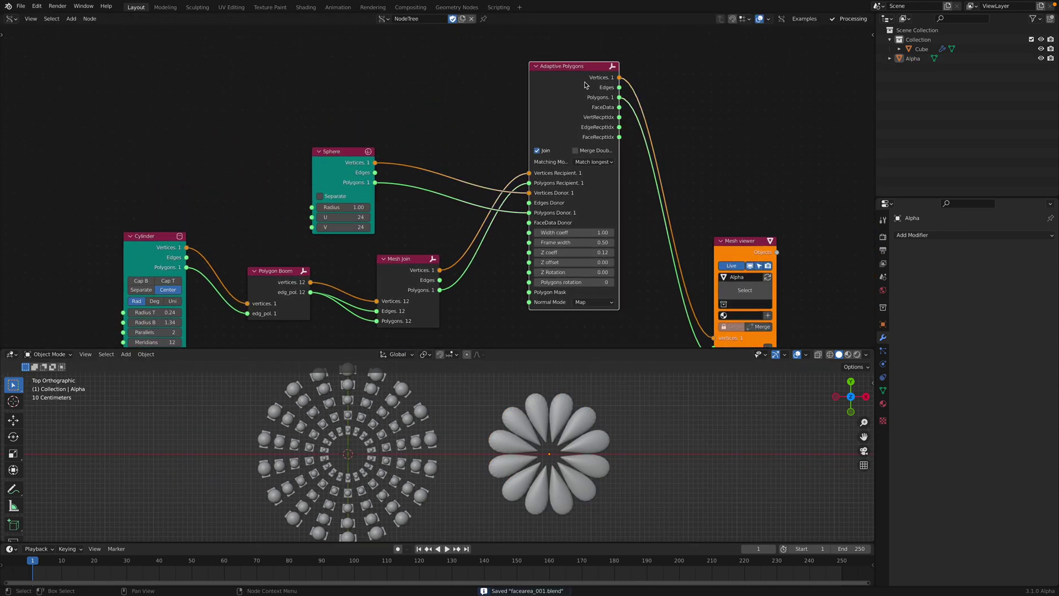
middle_click_drag(600, 108, 637, 96)
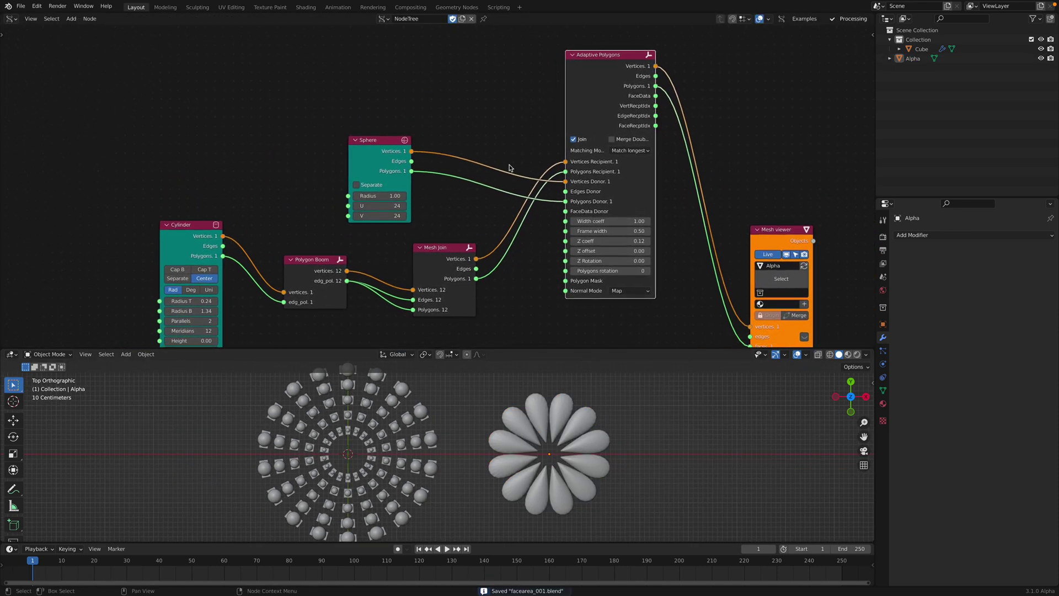
left_click_drag(590, 111, 601, 115)
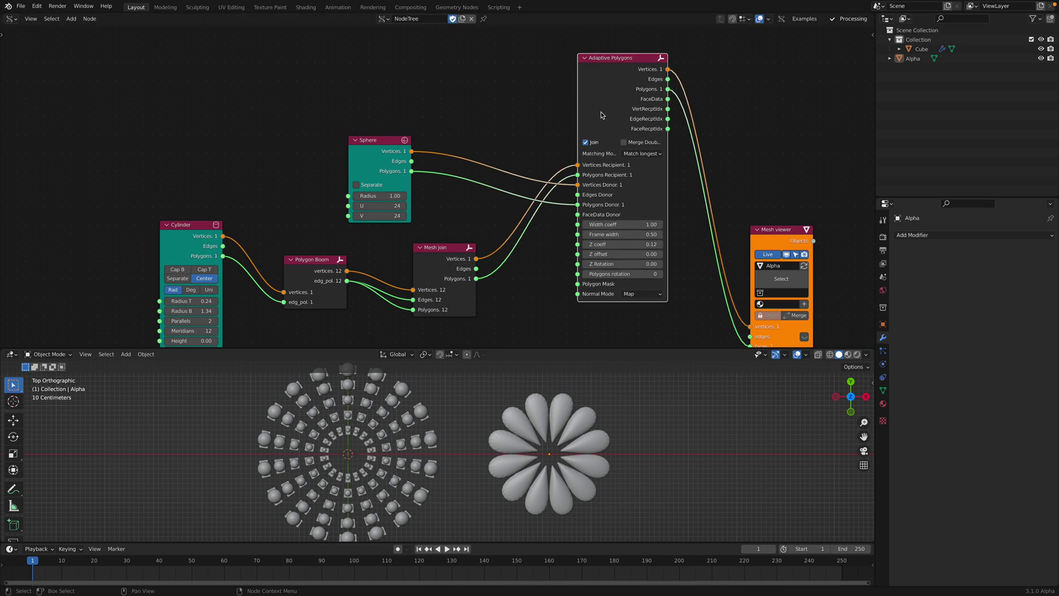
scroll(617, 159, "down", 2)
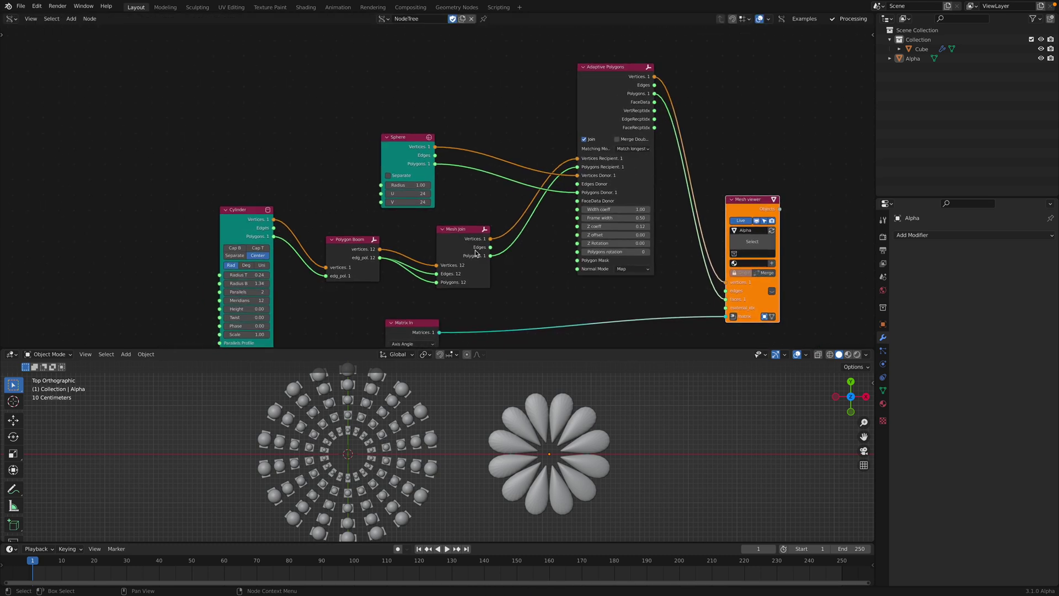
Step: Move the Matrix In node below Adaptive Polygons, bring the Mesh viewer closer beside it, and save the file
left_click_drag(424, 323, 649, 297)
left_click_drag(746, 199, 706, 153)
left_click_drag(629, 299, 614, 295)
key("super+s")
middle_click_drag(534, 216, 566, 225)
Step: Look up the Sverchok add-on in the preferences by searching for "sver", inspect its details, and close the preferences
left_click(41, 7)
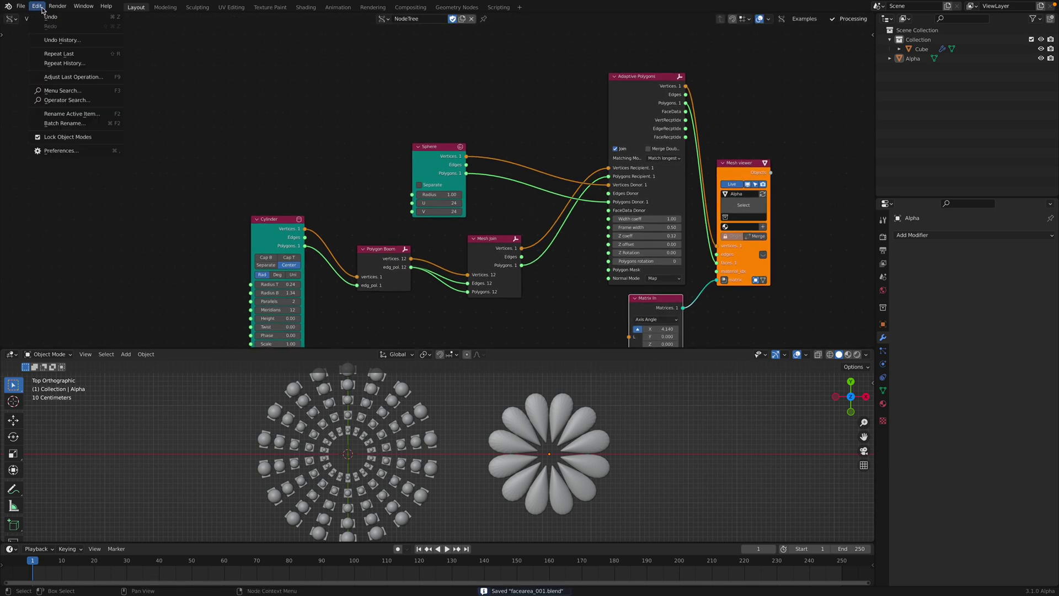
left_click(61, 150)
left_click(138, 47)
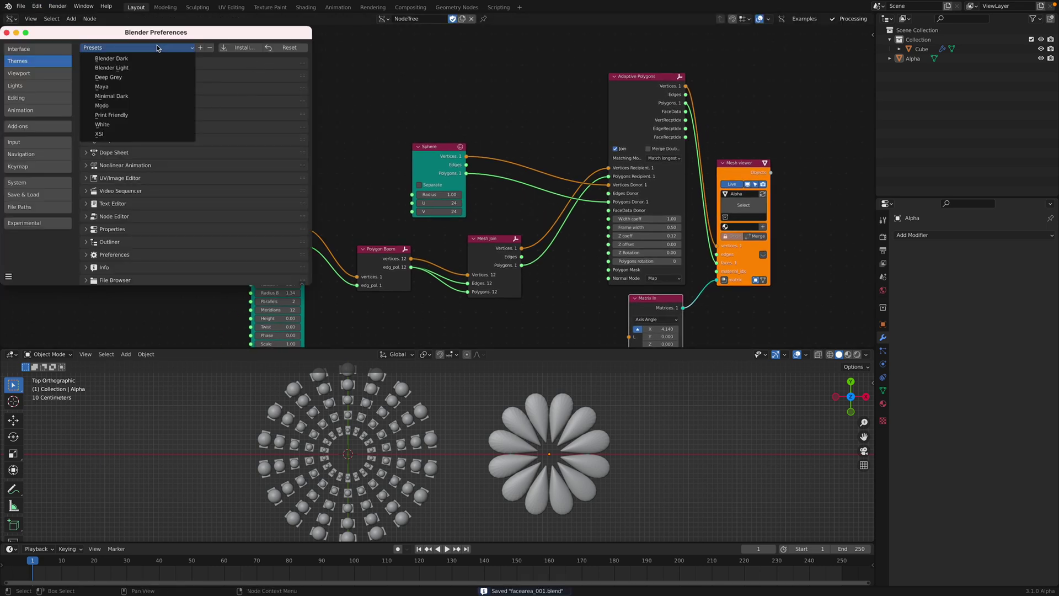
left_click(37, 126)
left_click(41, 167)
left_click(45, 194)
left_click(45, 128)
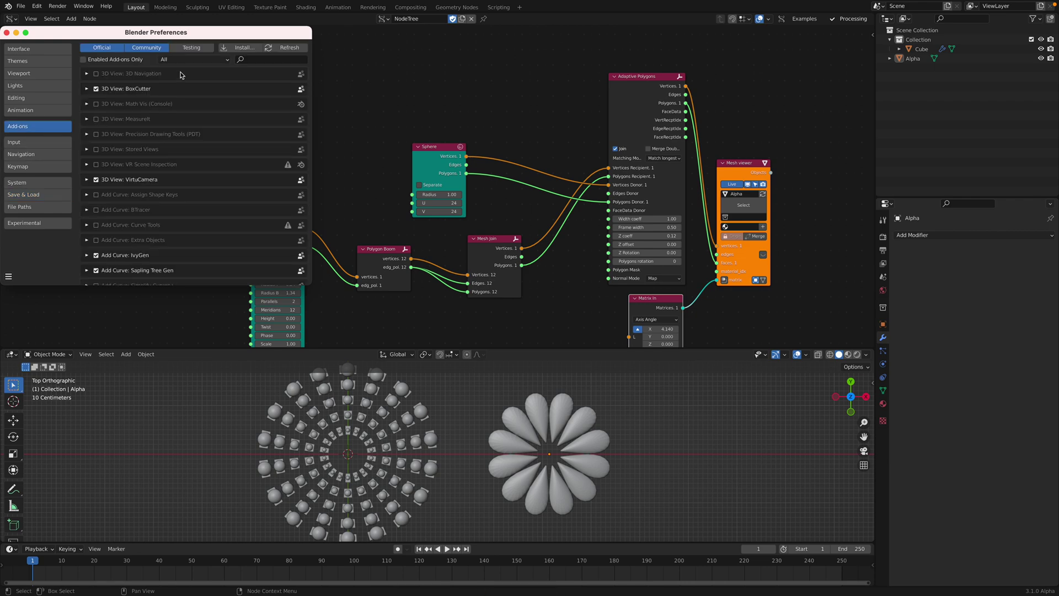
type("sver")
left_click(86, 73)
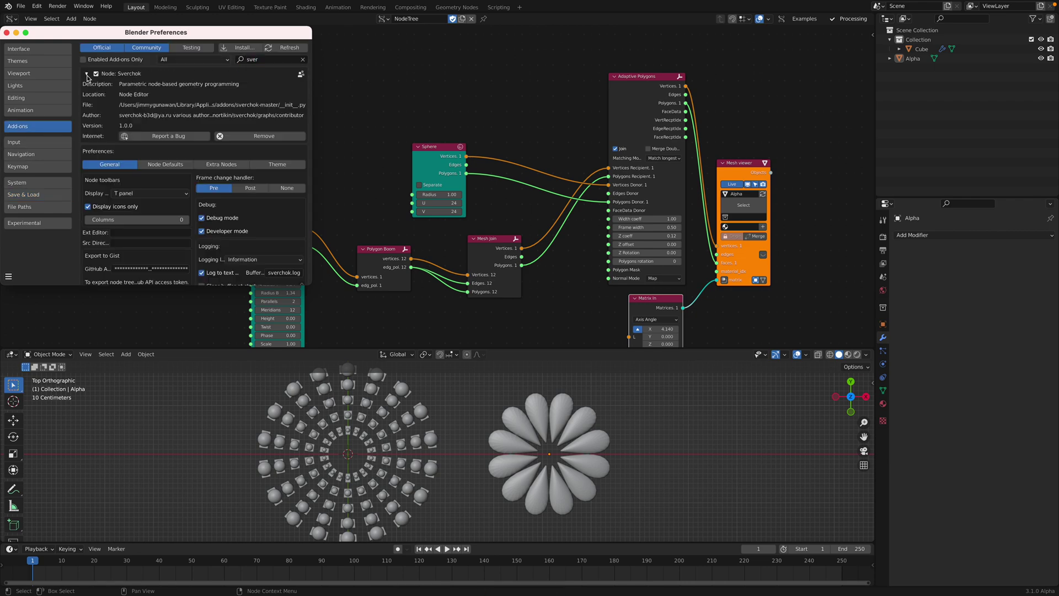
left_click_drag(106, 36, 185, 68)
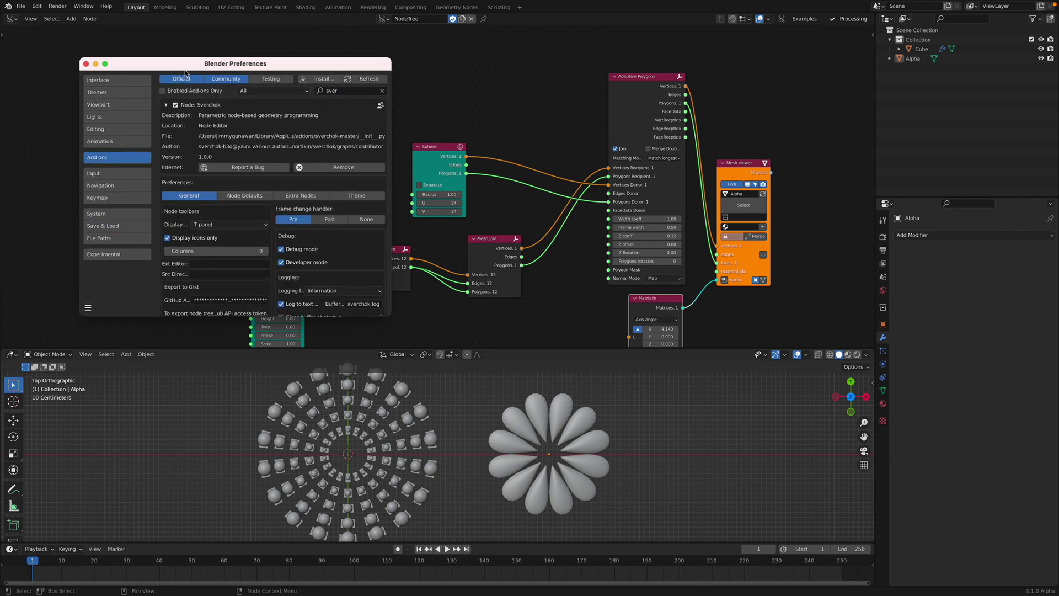
left_click(86, 64)
Step: Move the Sphere, Mesh Join, Polygon Boom and Cylinder nodes closer to Adaptive Polygons
left_click_drag(436, 154, 516, 109)
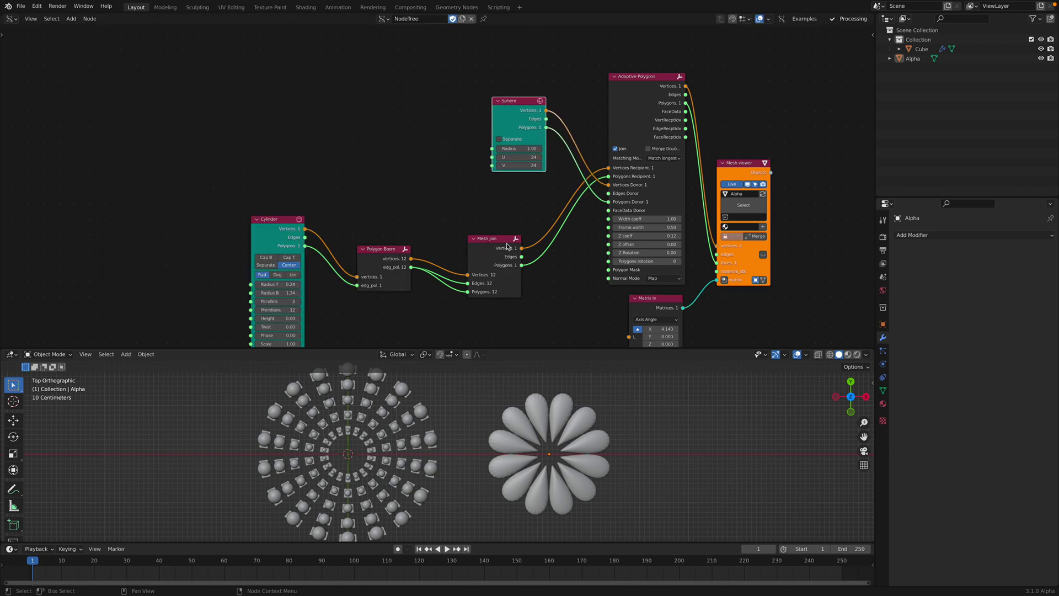
left_click_drag(488, 238, 518, 203)
left_click_drag(380, 248, 444, 196)
left_click_drag(274, 219, 363, 162)
middle_click_drag(461, 184, 369, 180)
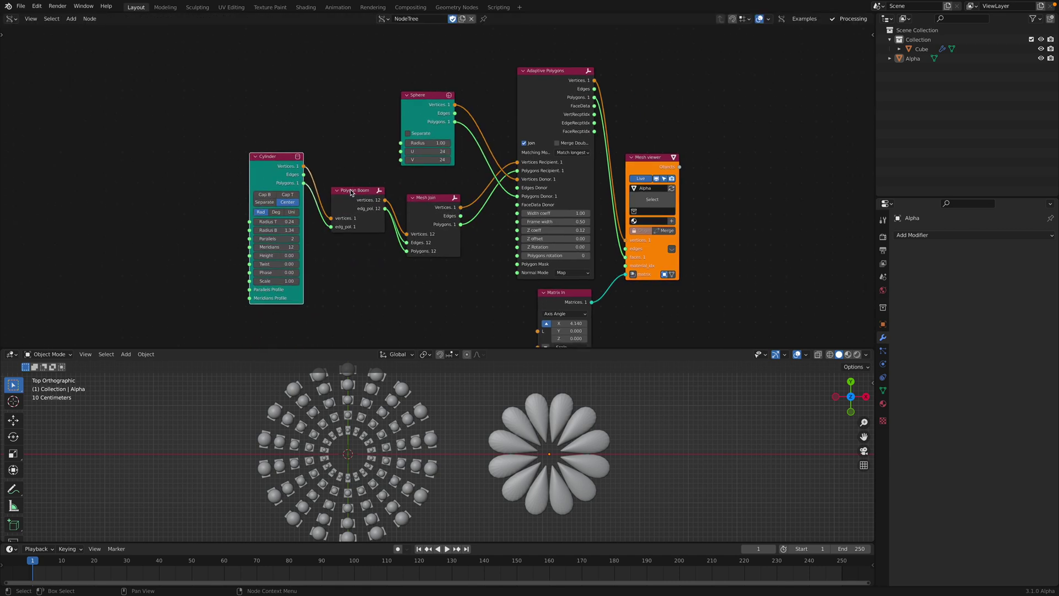
left_click_drag(351, 191, 447, 200)
middle_click_drag(491, 182, 464, 189)
Step: Reposition the Adaptive Polygons, Mesh viewer and Matrix In nodes and widen Adaptive Polygons slightly
left_click_drag(526, 78, 522, 69)
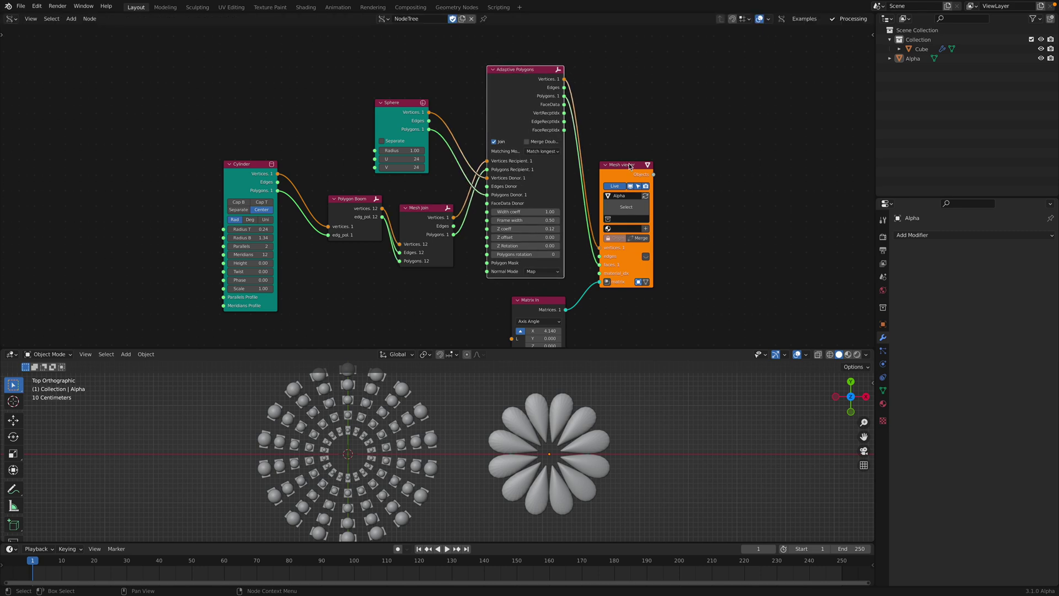
left_click_drag(623, 164, 626, 112)
left_click_drag(545, 299, 535, 293)
left_click_drag(524, 119, 649, 117)
left_click_drag(517, 79, 524, 74)
middle_click_drag(719, 185, 694, 175)
key("shift+a")
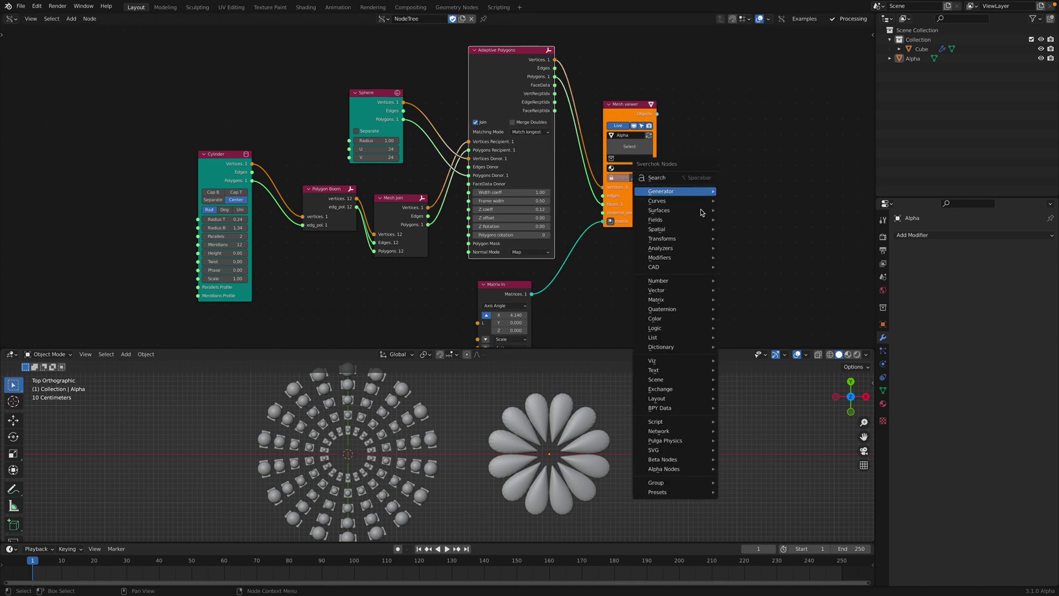
middle_click_drag(699, 113, 708, 103)
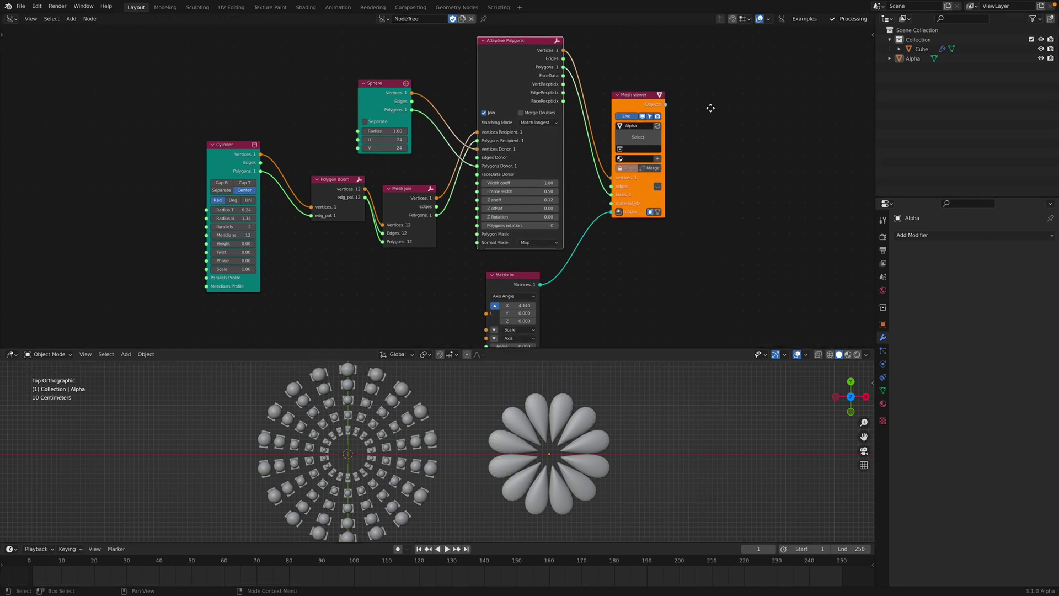
left_click_drag(504, 279, 508, 268)
middle_click_drag(514, 287, 524, 252)
Step: Try X location values of 45 and 3 in the Matrix In node
left_click_drag(529, 265, 537, 265)
double_click(530, 263)
type("45")
key("Return")
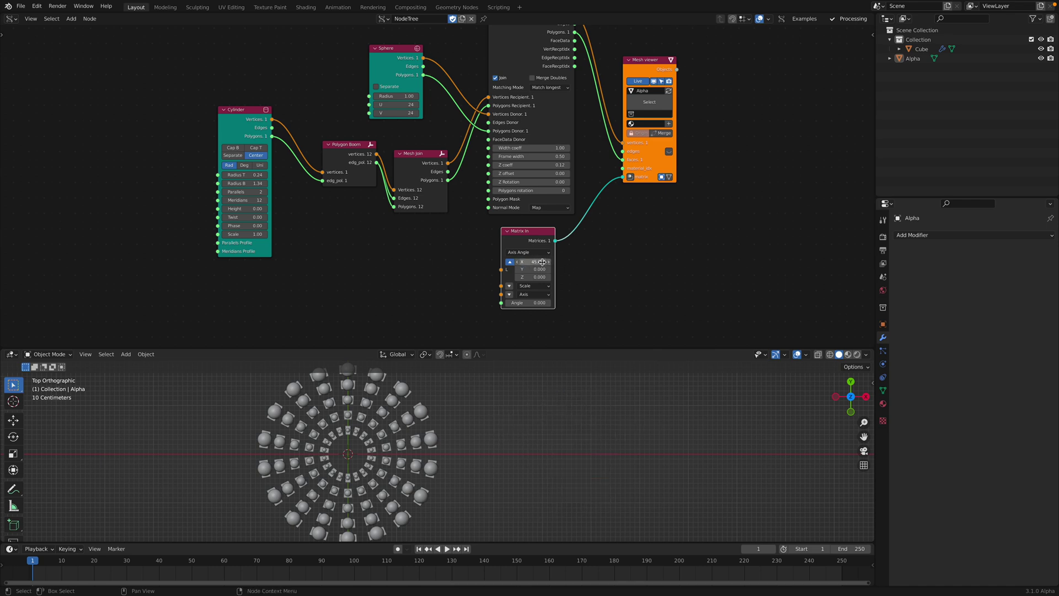
left_click(542, 262)
type("3")
key("Return")
Step: Set the X location of the Matrix In node to 4 and save the file
double_click(536, 262)
type("4")
key("Return")
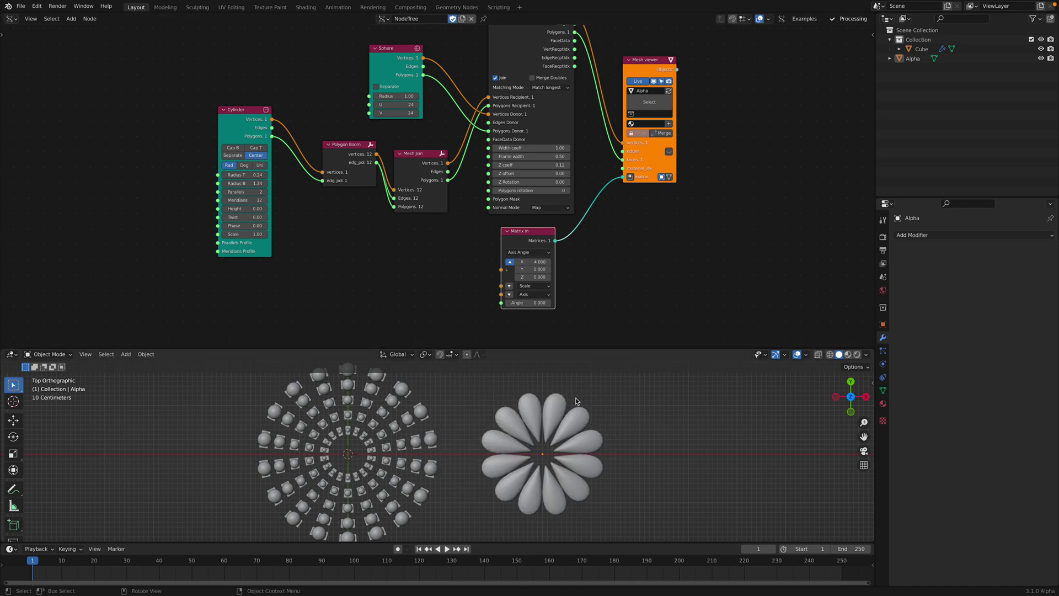
key("ctrl+s")
Step: Compare different parallels counts on the Cylinder node and settle on 4
key("Home")
left_click(268, 210)
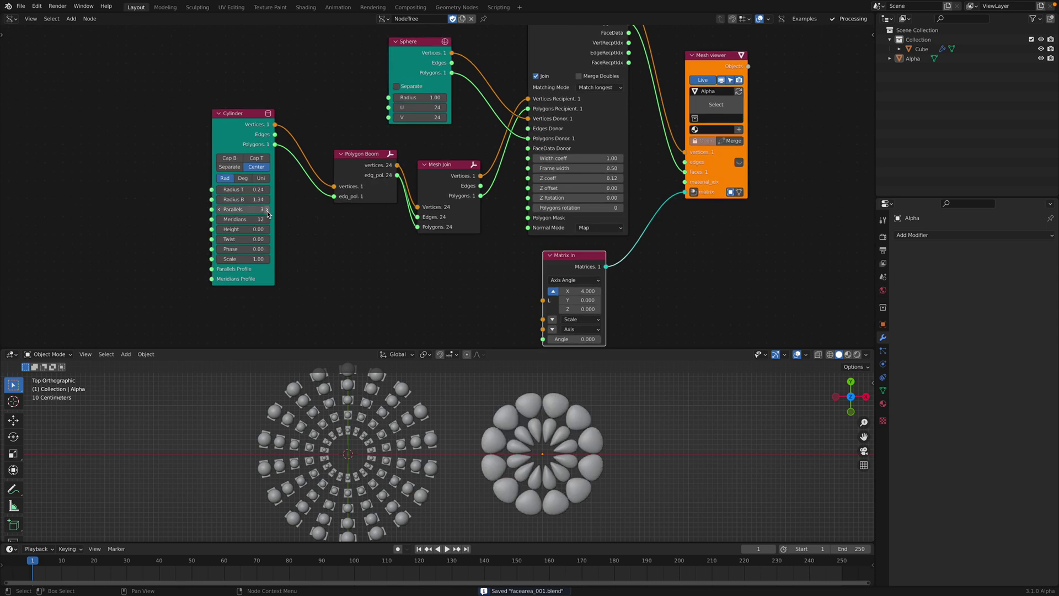
left_click(268, 211)
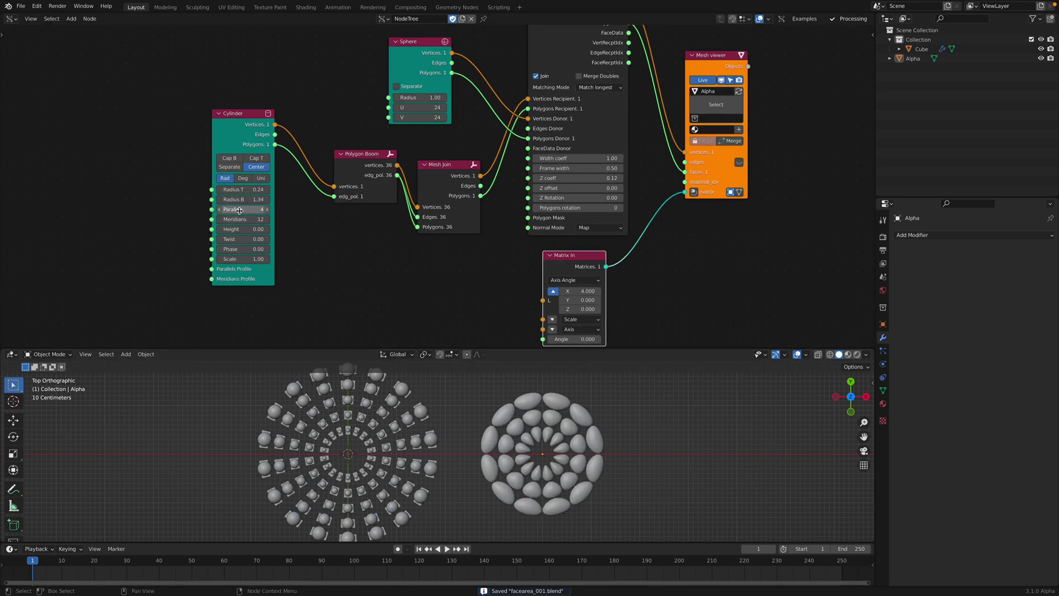
left_click(219, 210)
left_click(219, 210)
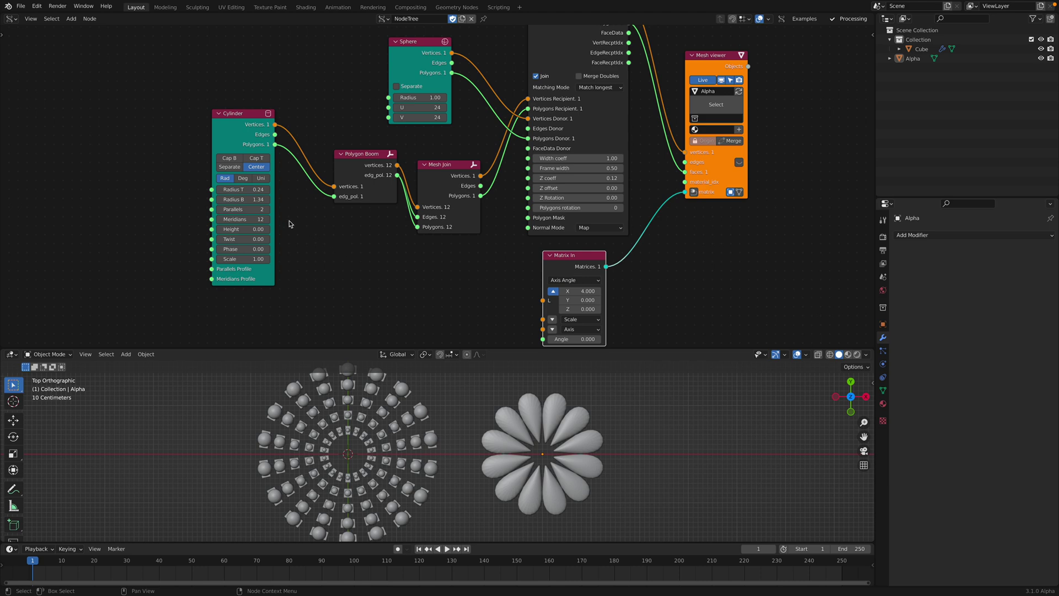
left_click(266, 211)
left_click(267, 209)
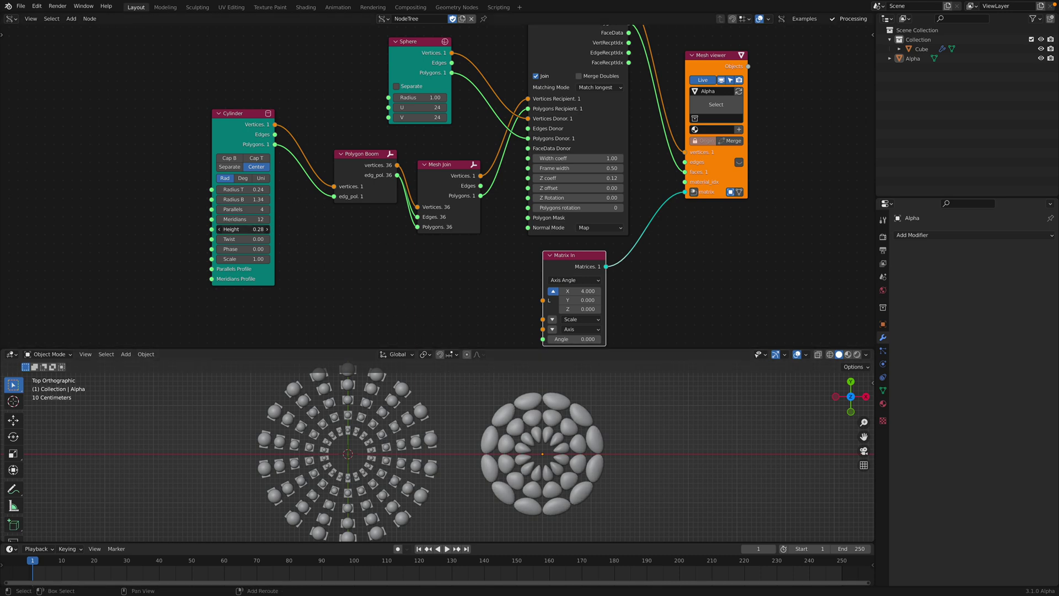
Step: Try raising the Cylinder's height to about 0.35, viewing it from the side, and set it back to 0
left_click_drag(243, 228, 240, 228)
middle_click_drag(555, 433, 545, 363)
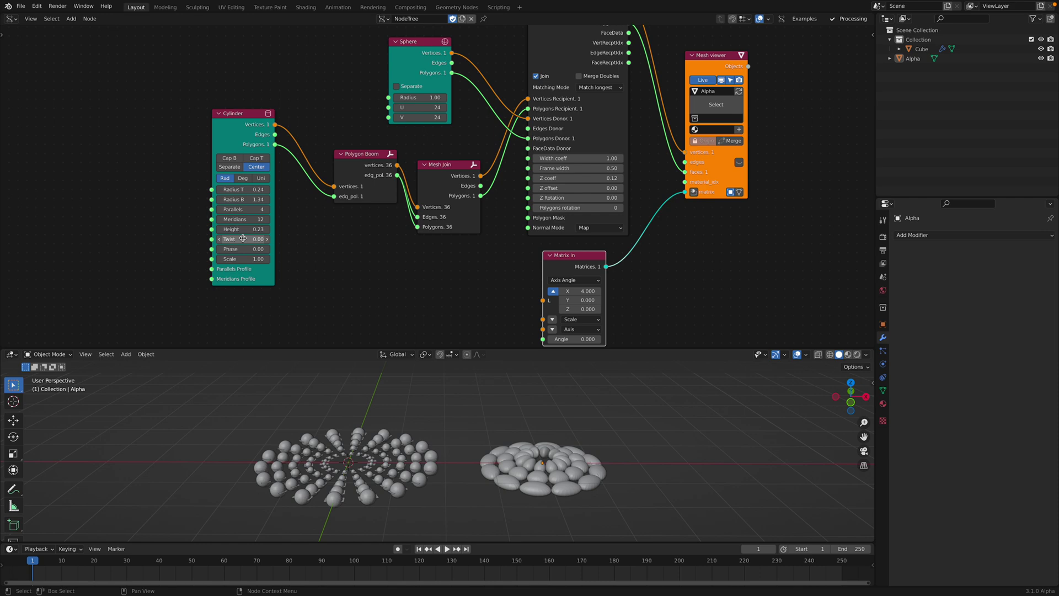
left_click_drag(242, 229, 258, 228)
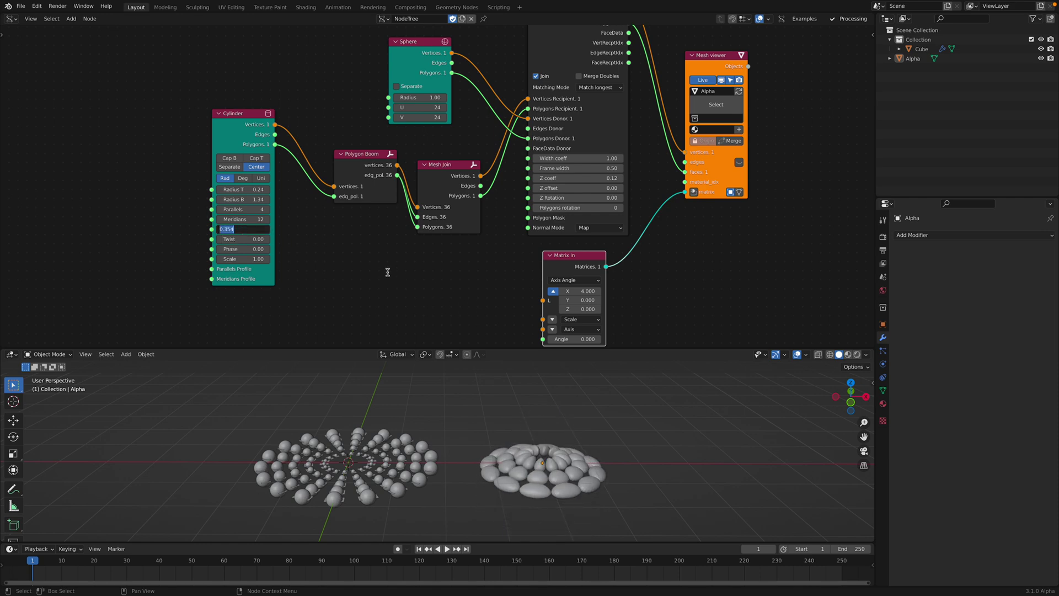
type("0")
key("Return")
Step: Save the file and shift the Matrix In node slightly away from the Adaptive Polygons inputs
middle_click_drag(593, 445, 555, 470)
key("ctrl+s")
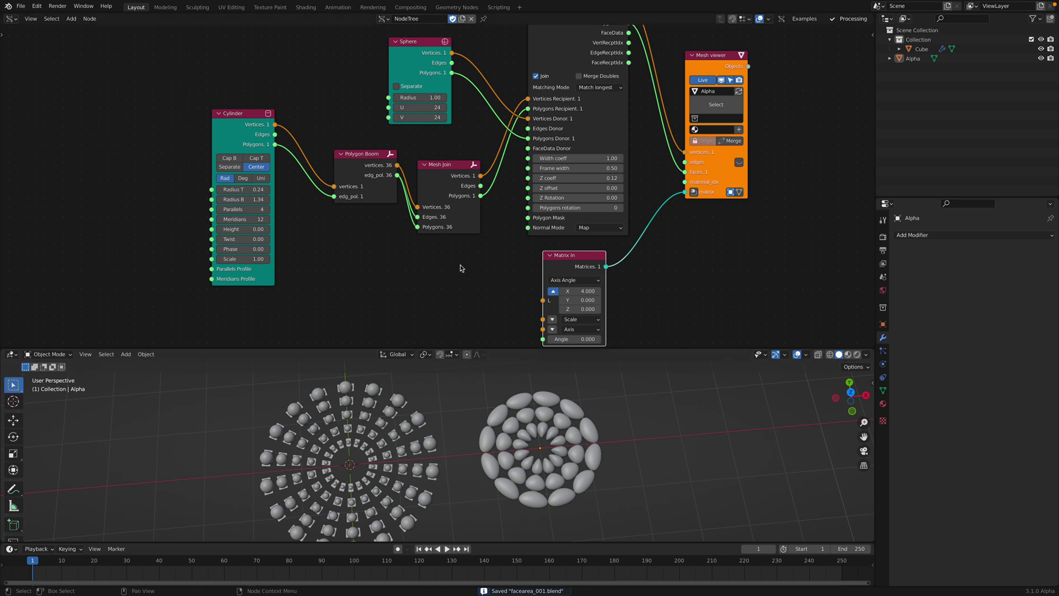
left_click_drag(559, 266, 589, 261)
middle_click_drag(585, 218, 585, 239)
middle_click_drag(543, 103, 548, 111)
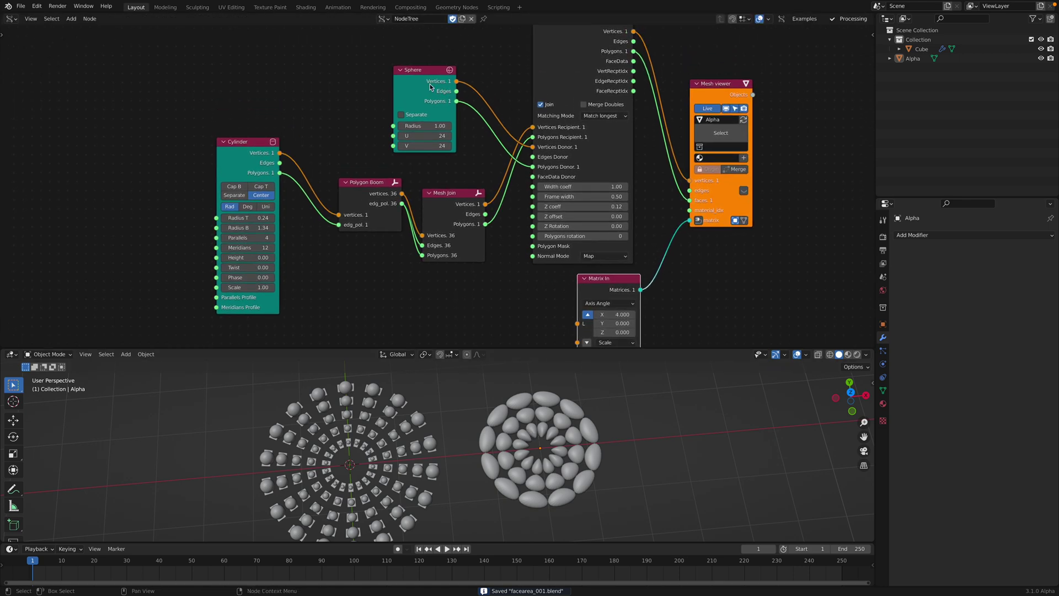
Step: Move the Sphere node slightly towards Adaptive Polygons and set its U and V to 12
left_click_drag(433, 89, 441, 144)
type("12")
key("Return")
middle_click_drag(550, 398, 546, 413)
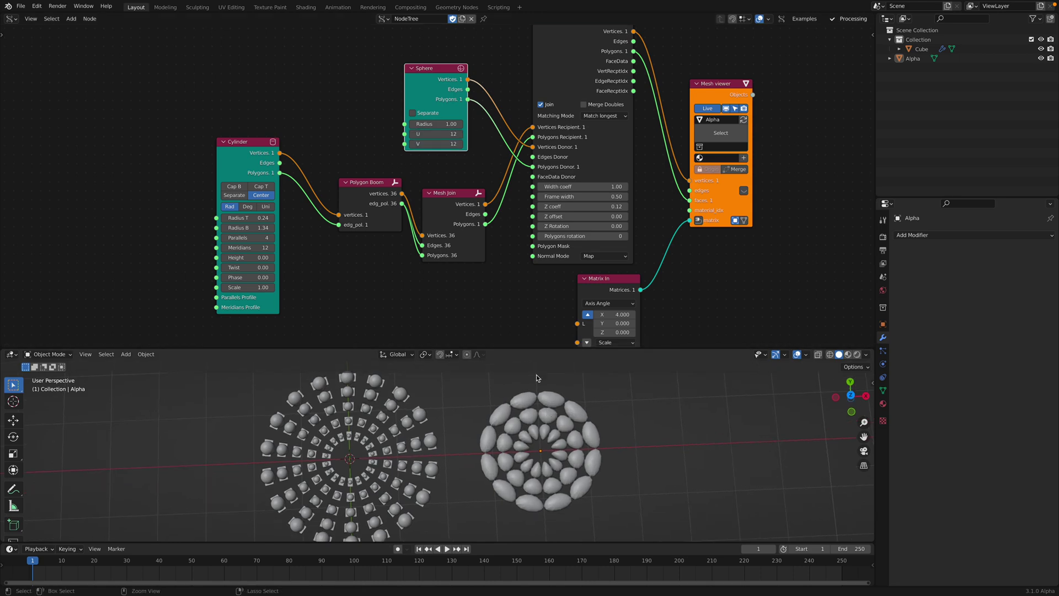
Step: Try a Width coeff of 0.92 on Adaptive Polygons, return it to 1, and move the Mesh viewer farther away
mouse_move(574, 196)
left_mouse_down("shift")
mouse_move(590, 188)
mouse_move(577, 187)
left_mouse_up("shift")
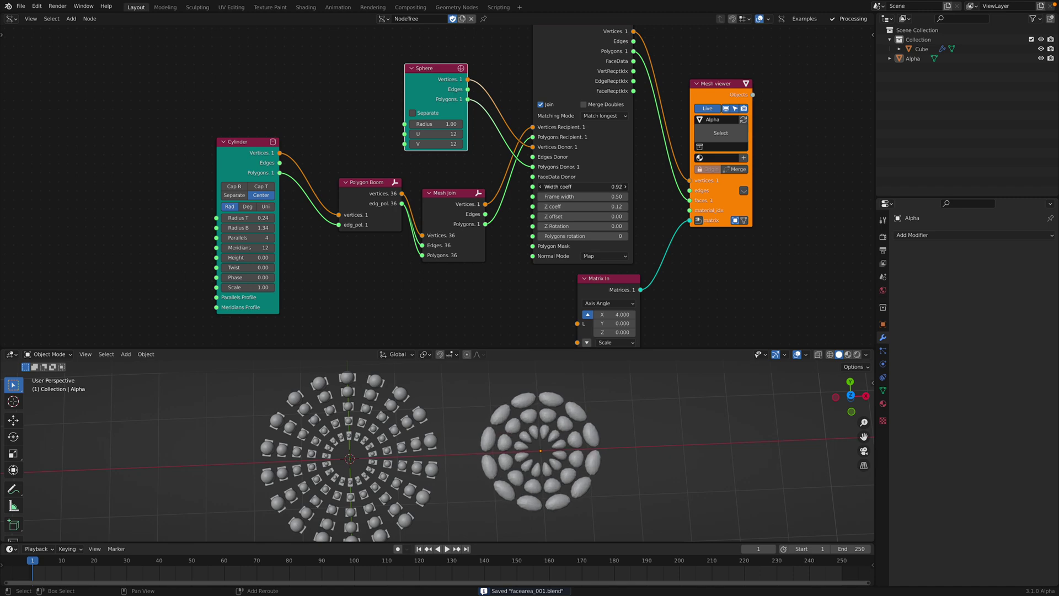
middle_click_drag(547, 252, 555, 228)
left_click_drag(628, 153, 640, 140)
left_click_drag(722, 166, 754, 168)
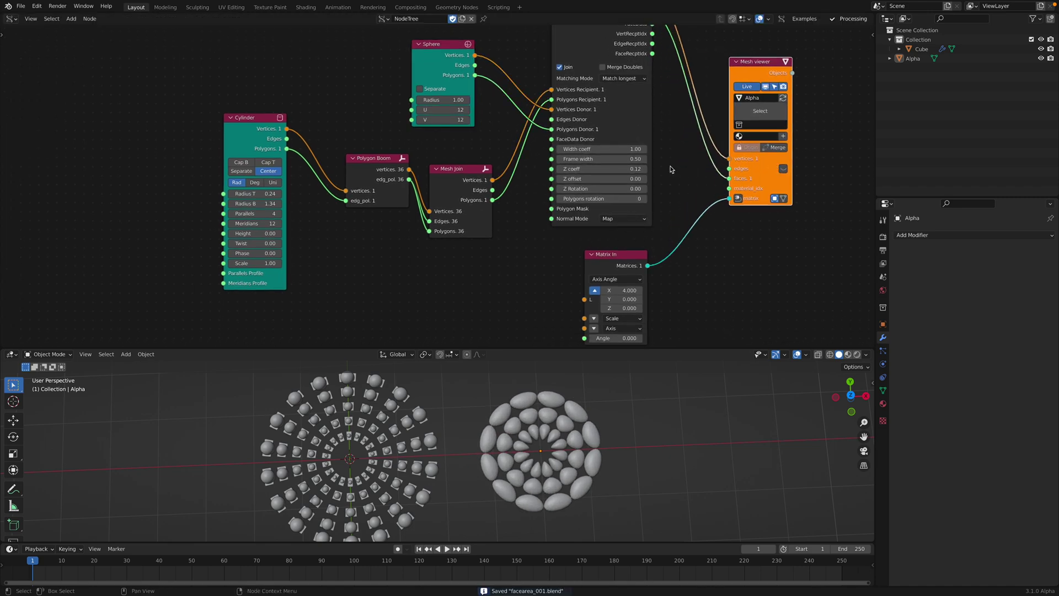
Step: Try a Z coeff of 0.48 on Adaptive Polygons, undo it and save the file
mouse_move(610, 169)
left_mouse_down()
mouse_move(668, 168)
mouse_move(596, 169)
left_mouse_up()
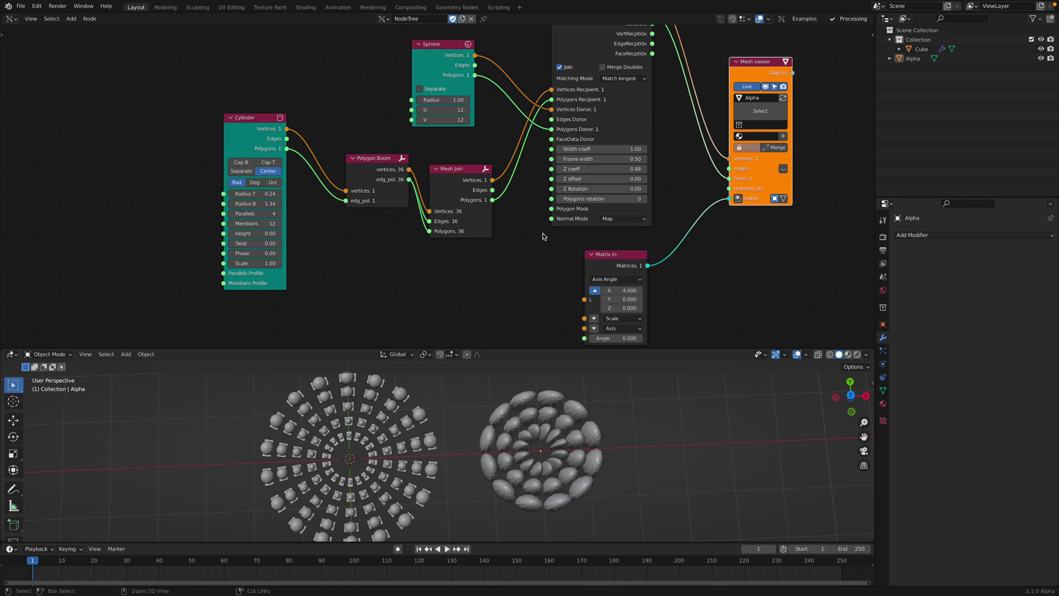
key("ctrl+z")
middle_click_drag(506, 254, 512, 235)
key("ctrl+s")
Step: Add a Random node below Mesh Join and connect its output to the Z coeff of Adaptive Polygons
key("alt+space")
type("random")
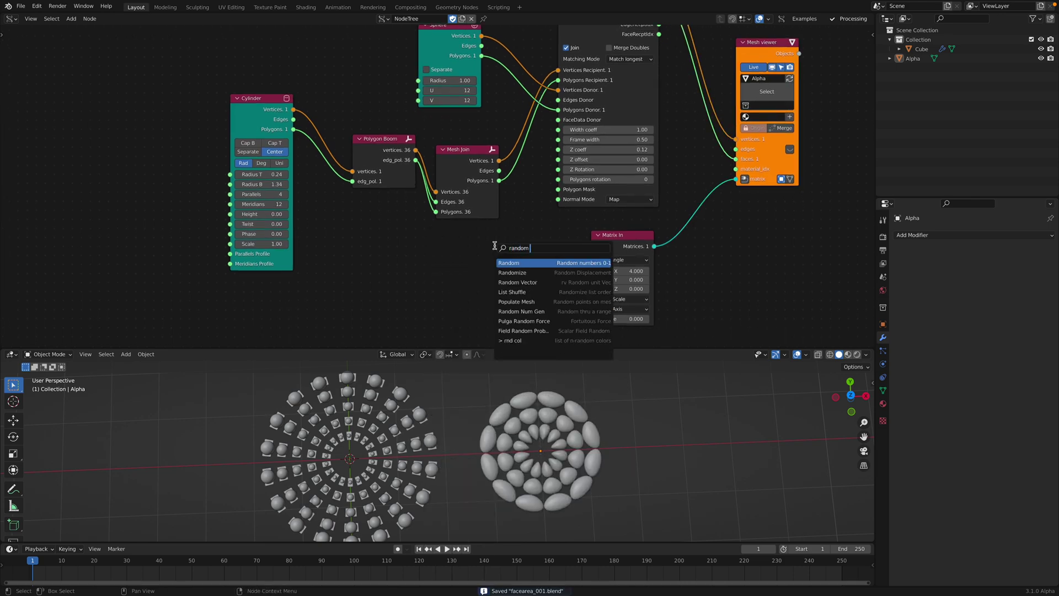
key("Return")
left_click(510, 260)
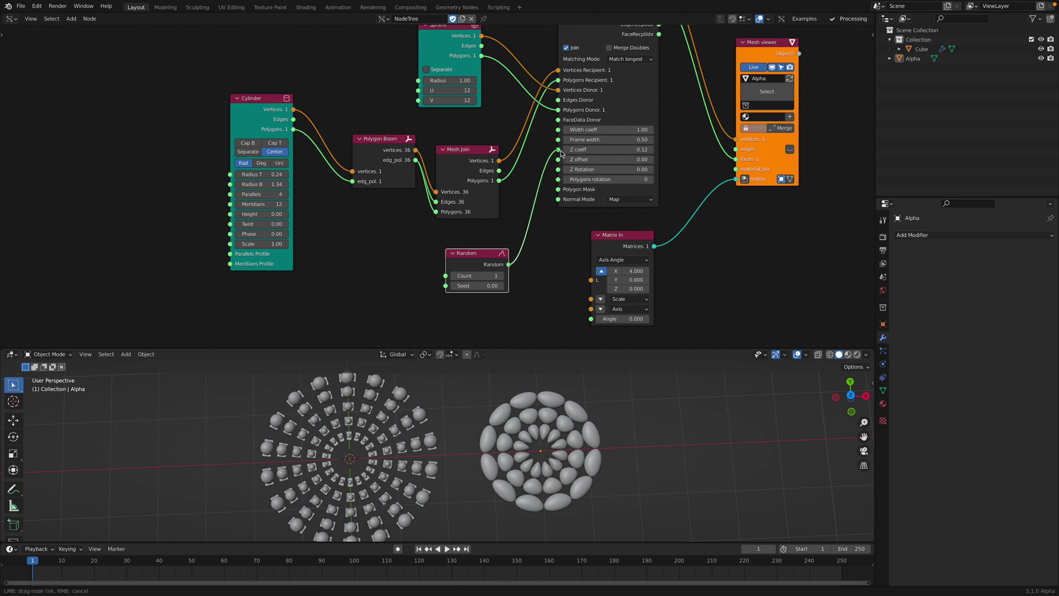
left_click_drag(561, 151, 560, 151)
Step: Set the Random node's count to 21 and seed to 2.70, and move the node away from Matrix In
left_click_drag(485, 286, 514, 276)
middle_click_drag(547, 436, 534, 348)
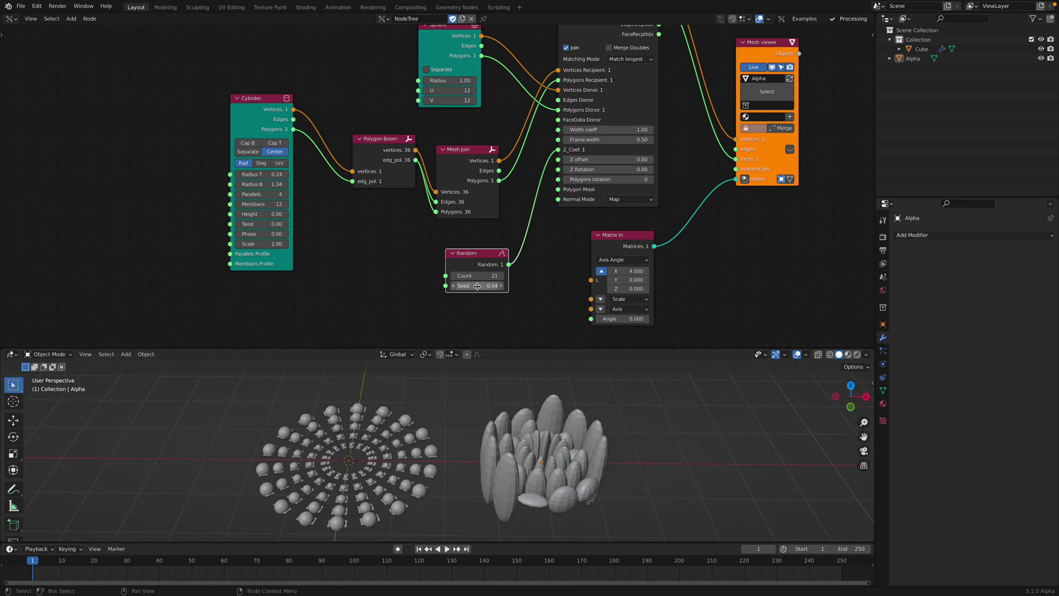
left_click_drag(477, 285, 457, 259)
Step: Insert a Scalar Math node set to Multiply between the Random node and the Z coeff of Adaptive Polygons
key("shift+a")
left_click(516, 258)
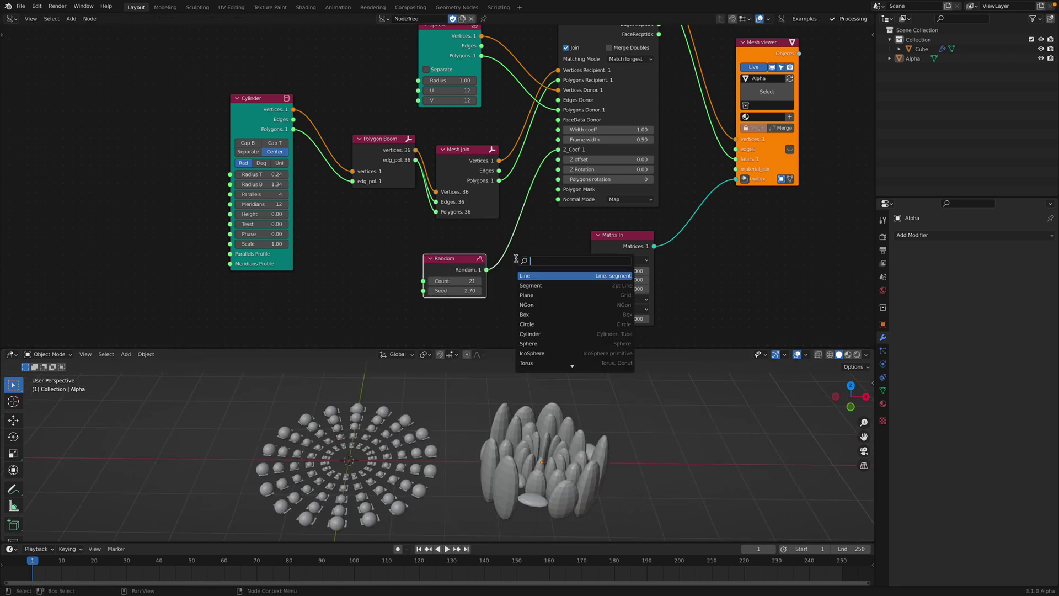
type("math")
key("Down")
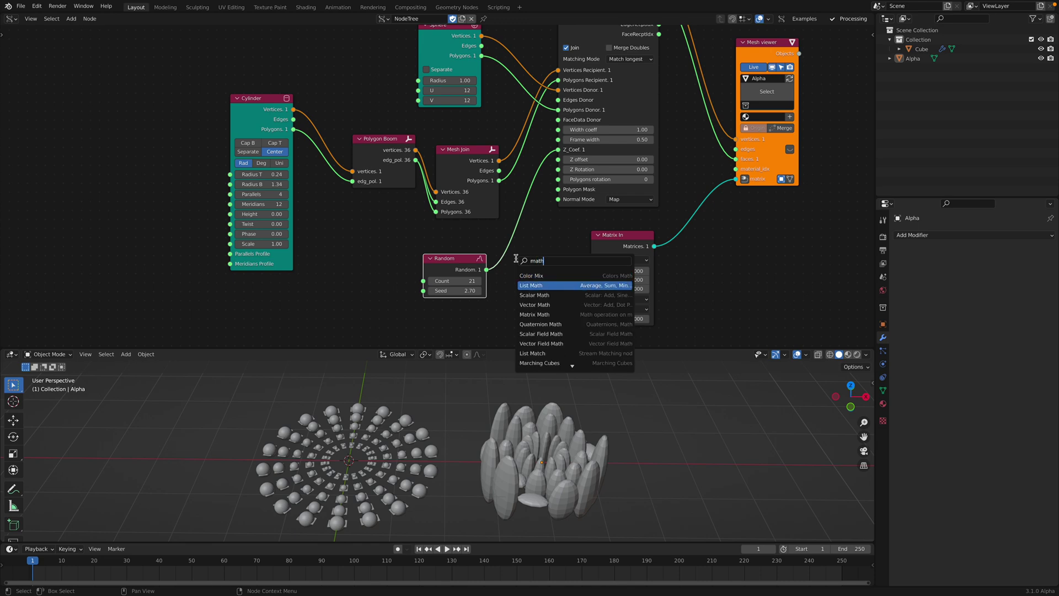
key("Down")
key("Return")
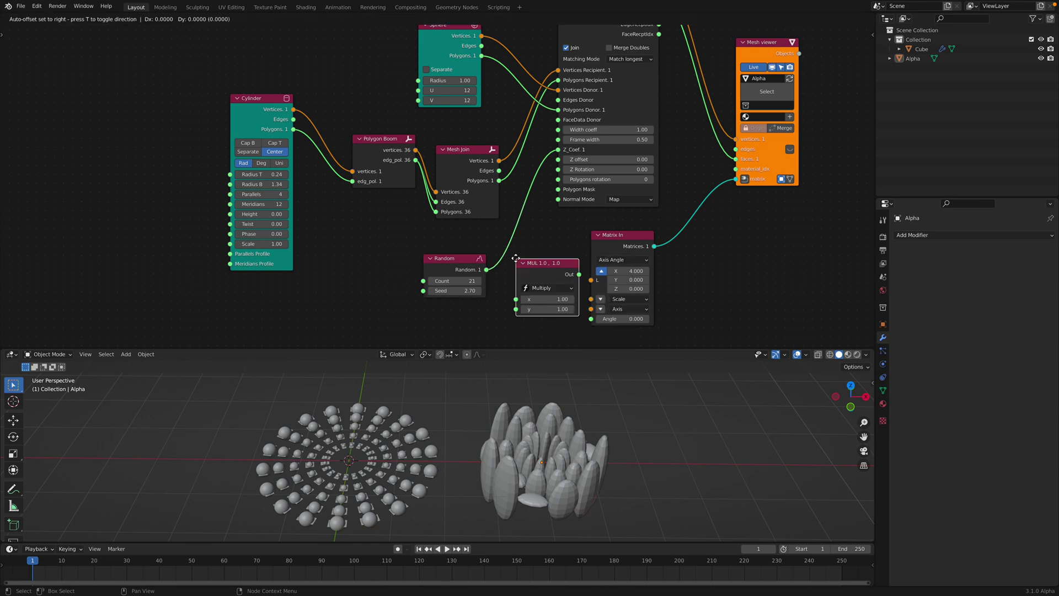
left_click(521, 237)
Step: Set the Multiply node's y value to 1.42 and save the file
left_click_drag(552, 288, 585, 288)
mouse_move(480, 465)
middle_mouse_down()
mouse_move(479, 435)
mouse_move(480, 456)
middle_mouse_up()
key("ctrl+s")
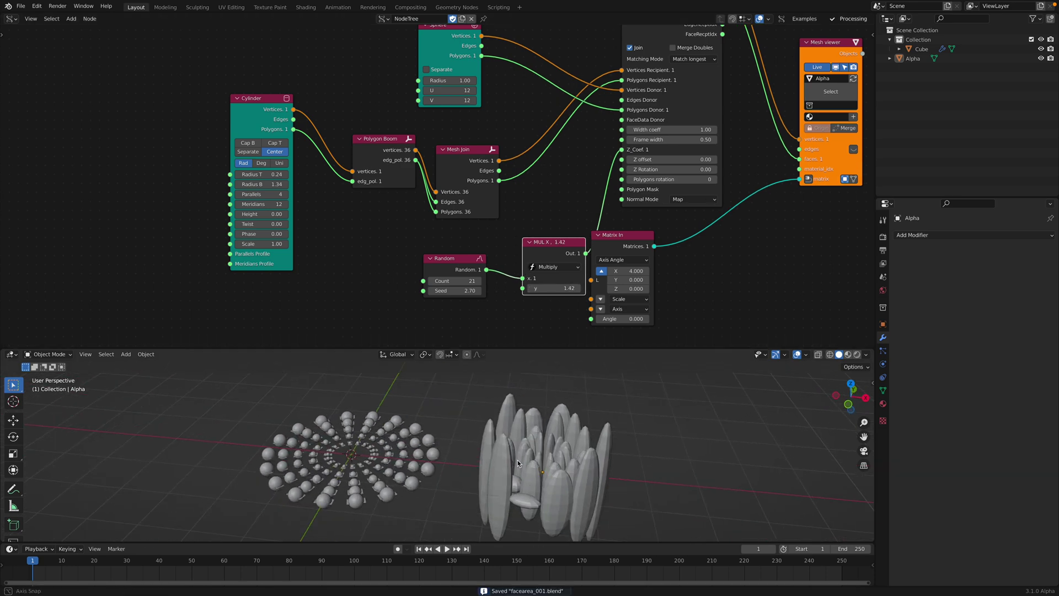
Step: Select the Alpha mesh and raise the Random node's seed to vary the heights of its spheres
left_click(541, 458)
mouse_move(551, 452)
middle_mouse_down()
mouse_move(541, 458)
mouse_move(468, 417)
mouse_move(414, 441)
mouse_move(545, 462)
middle_mouse_up()
middle_click_drag(466, 269, 437, 268)
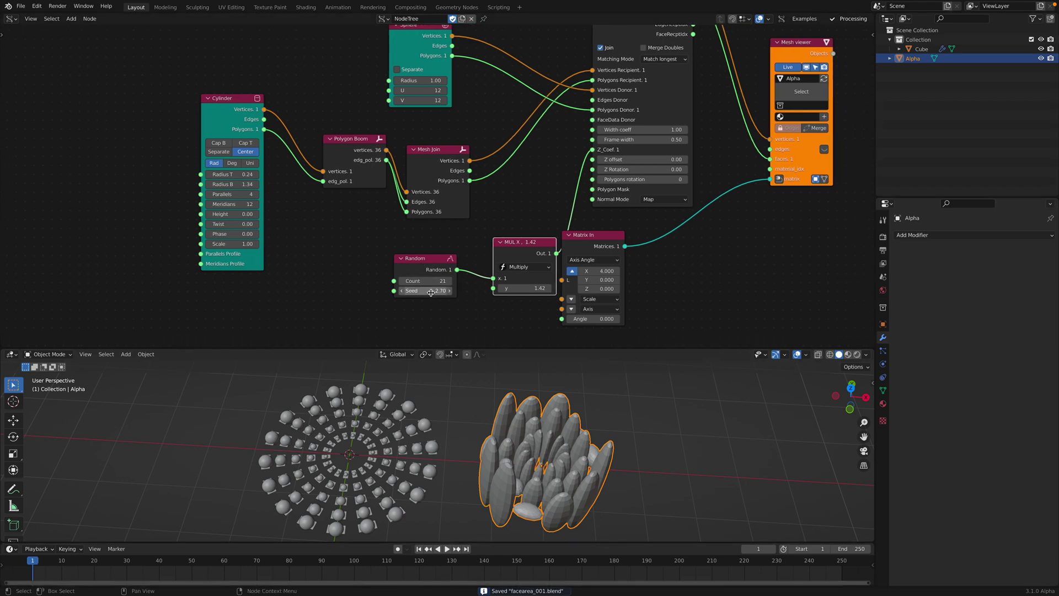
left_click_drag(428, 291, 513, 291)
Step: Nudge the Polygon Boom node between Cylinder and Mesh Join, save the file and clear the object selection
middle_click_drag(412, 241, 425, 241)
middle_click_drag(376, 179, 369, 185)
left_click_drag(362, 160, 356, 164)
scroll(323, 166, "down", 3)
mouse_move(322, 166)
middle_mouse_down()
mouse_move(343, 172)
mouse_move(323, 184)
middle_mouse_up()
key("ctrl+s")
key("alt+a")
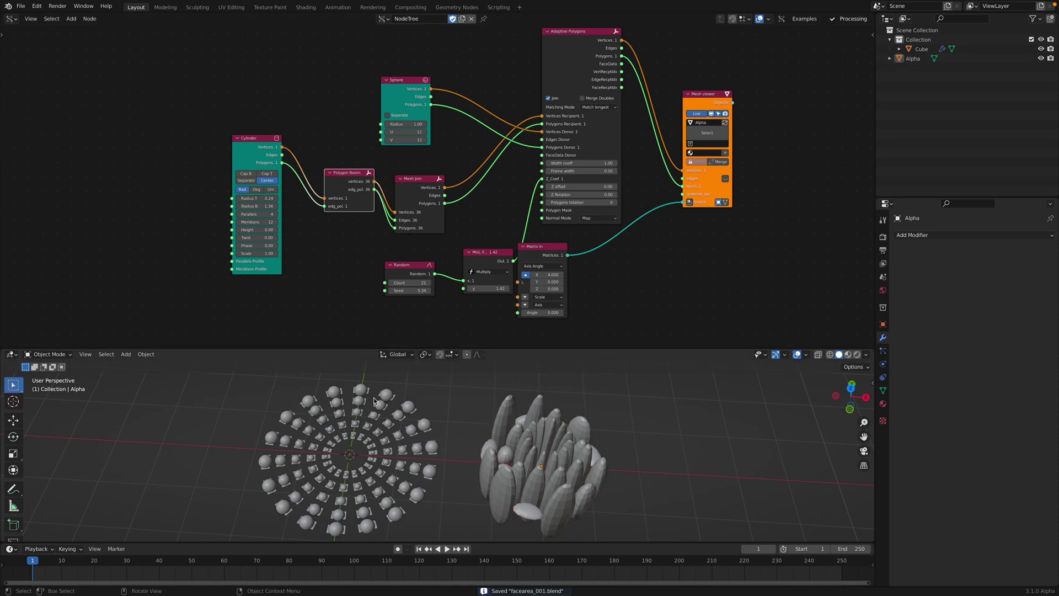
Step: Select the Cube object with the ring of spheres and display its tree in the Geometry Node Editor
left_click(381, 397)
left_click(11, 19)
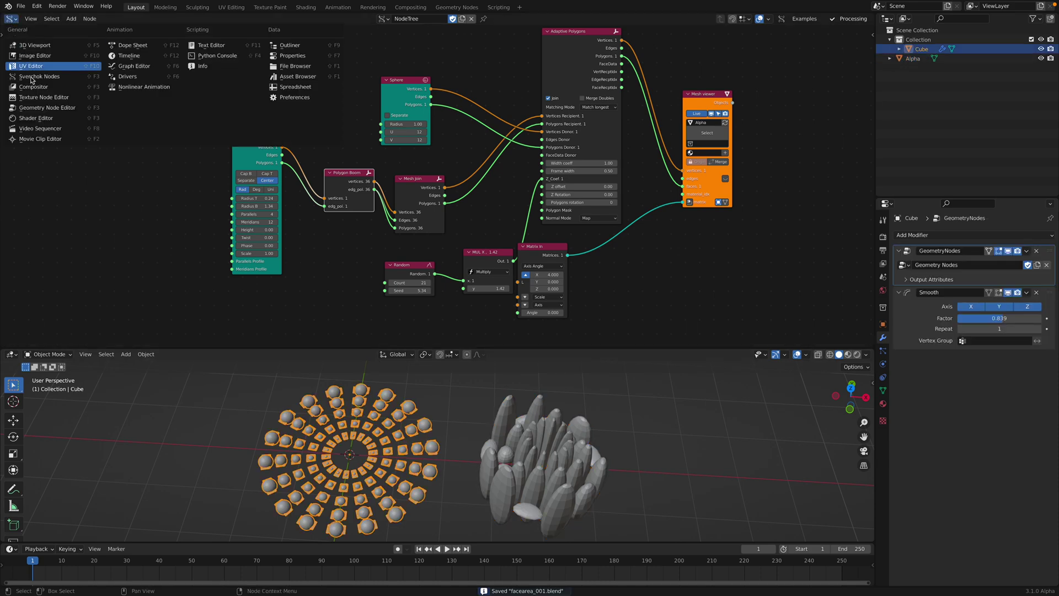
left_click(43, 106)
scroll(327, 164, "down", 3)
middle_click_drag(362, 228, 320, 134)
scroll(319, 134, "up", 3)
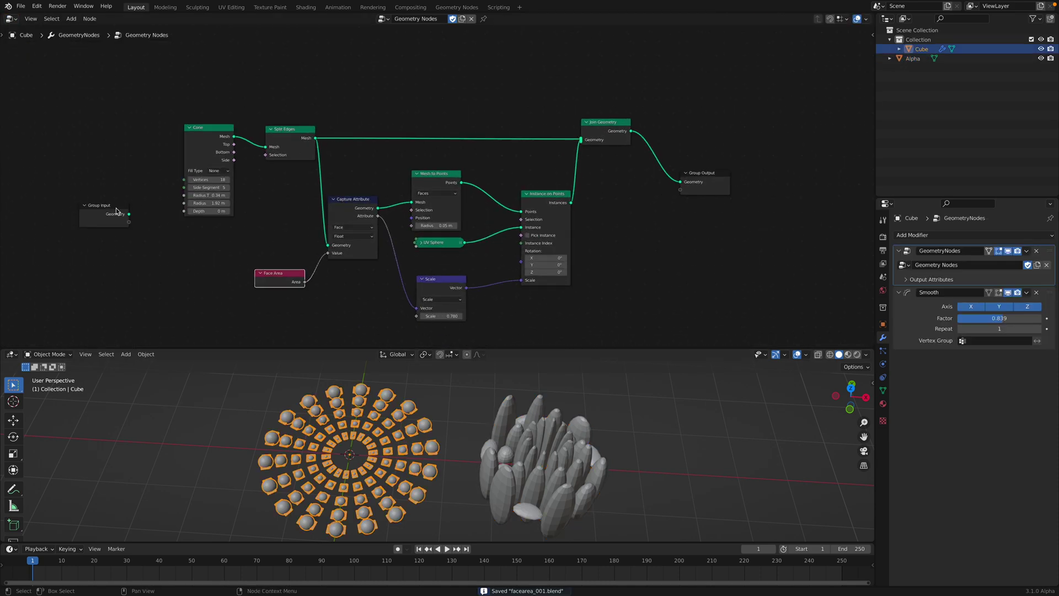
Step: In the Twitter conversation, close the first reference preview, open the second node tree screenshot and enlarge it to examine the edge-based sphere setup
middle_click_drag(117, 211, 315, 230)
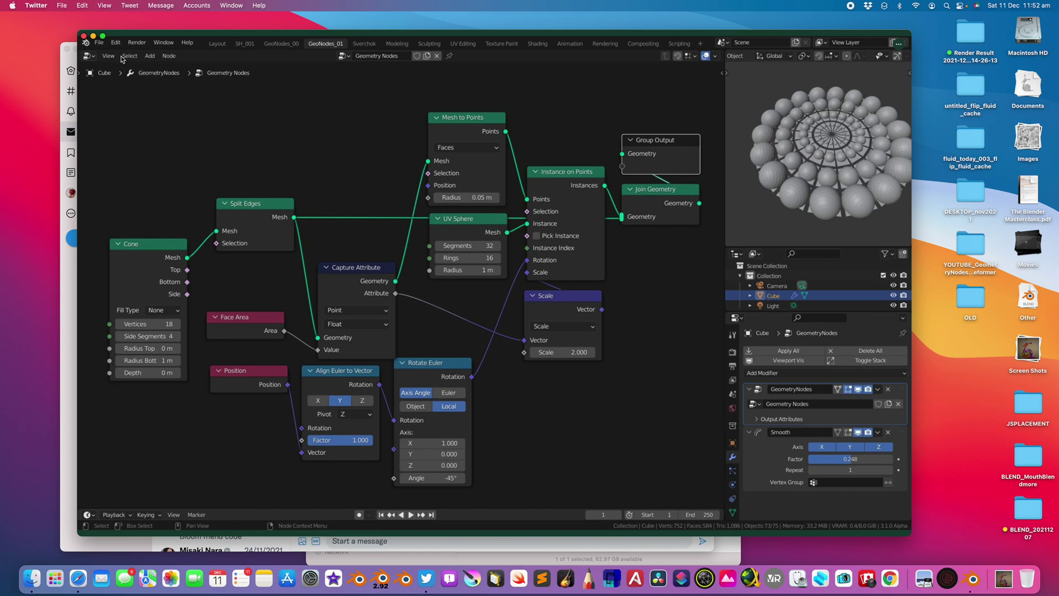
left_click(85, 36)
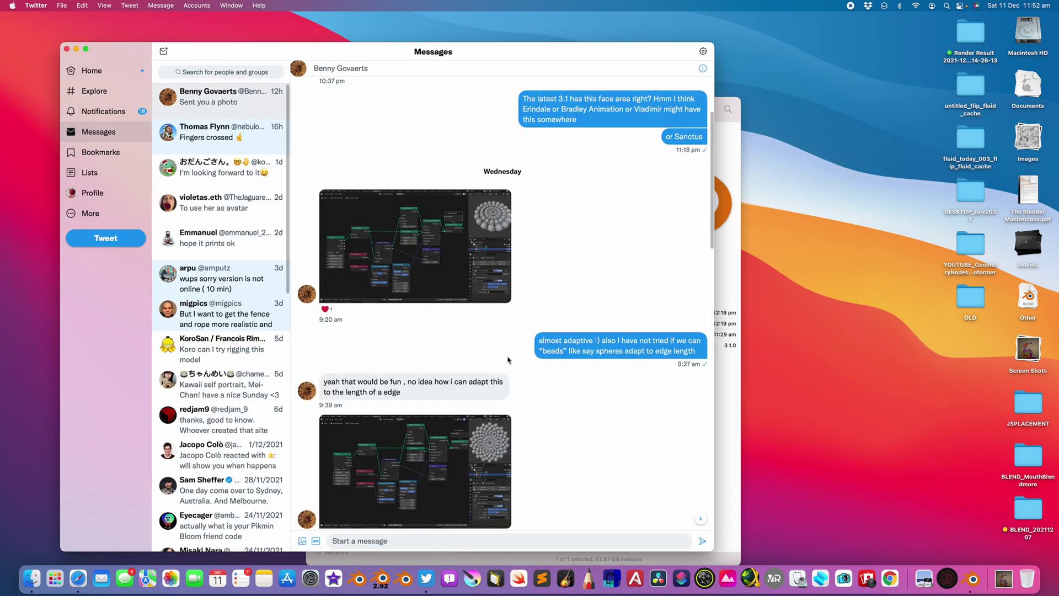
left_click(488, 434)
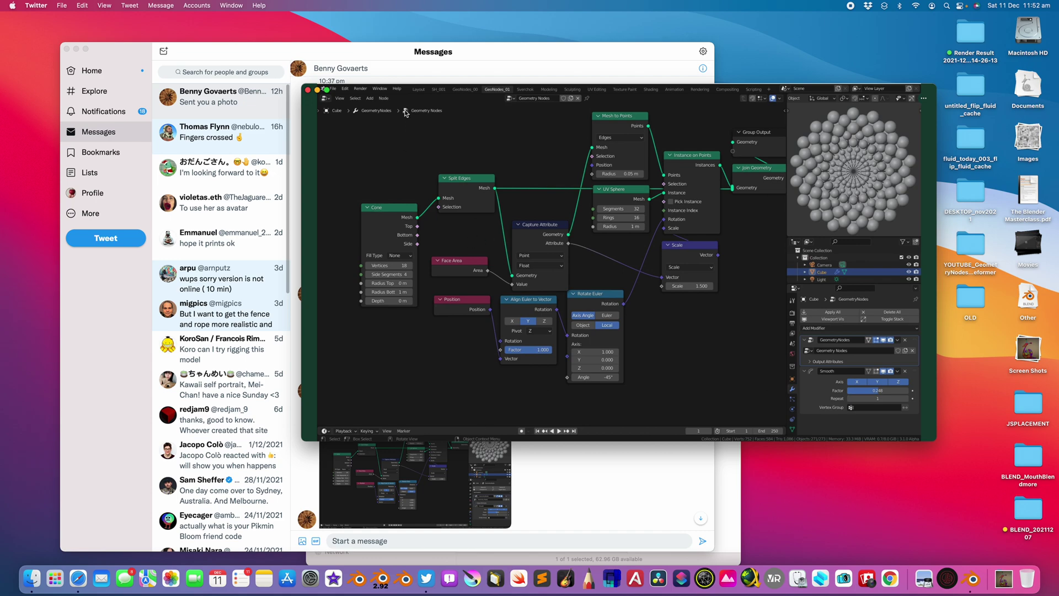
left_click_drag(396, 93, 231, 43)
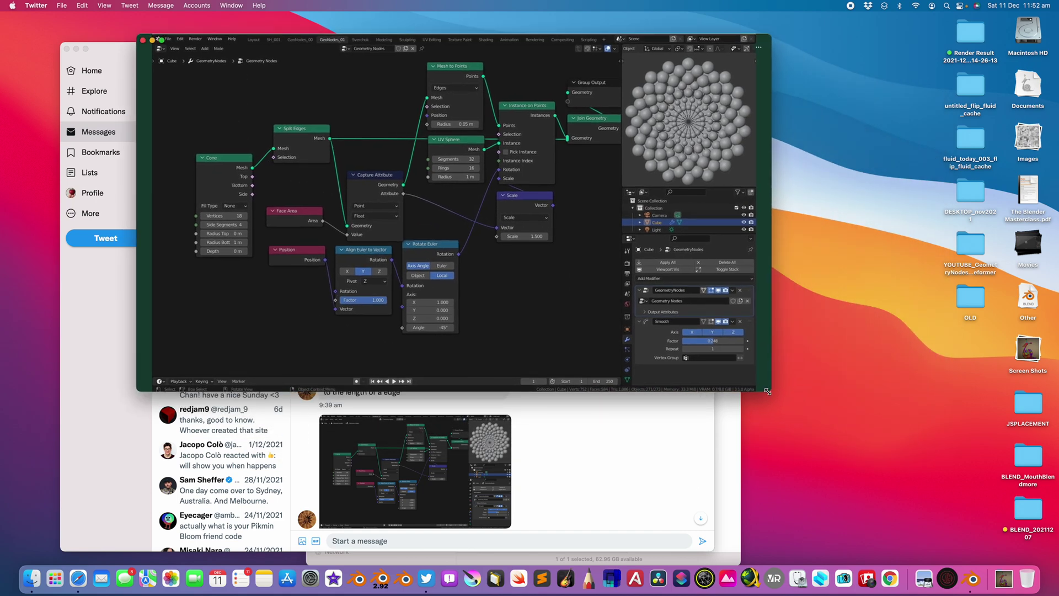
left_click_drag(767, 391, 913, 539)
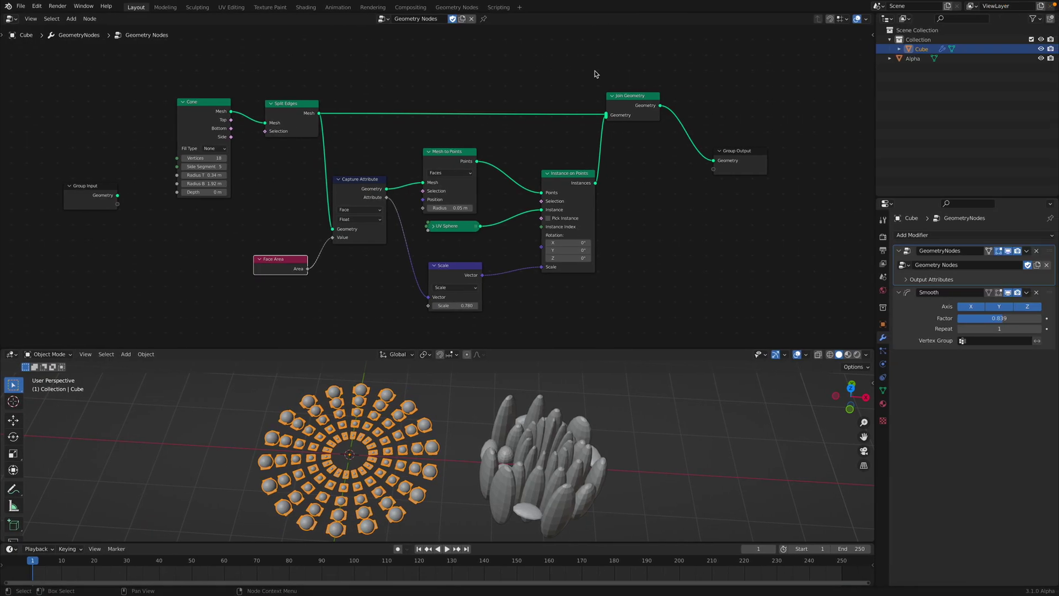
Step: Back in Blender, select the Alpha mesh, save the file and display its NodeTree in the Sverchok node editor
left_click(543, 465)
key("ctrl+s")
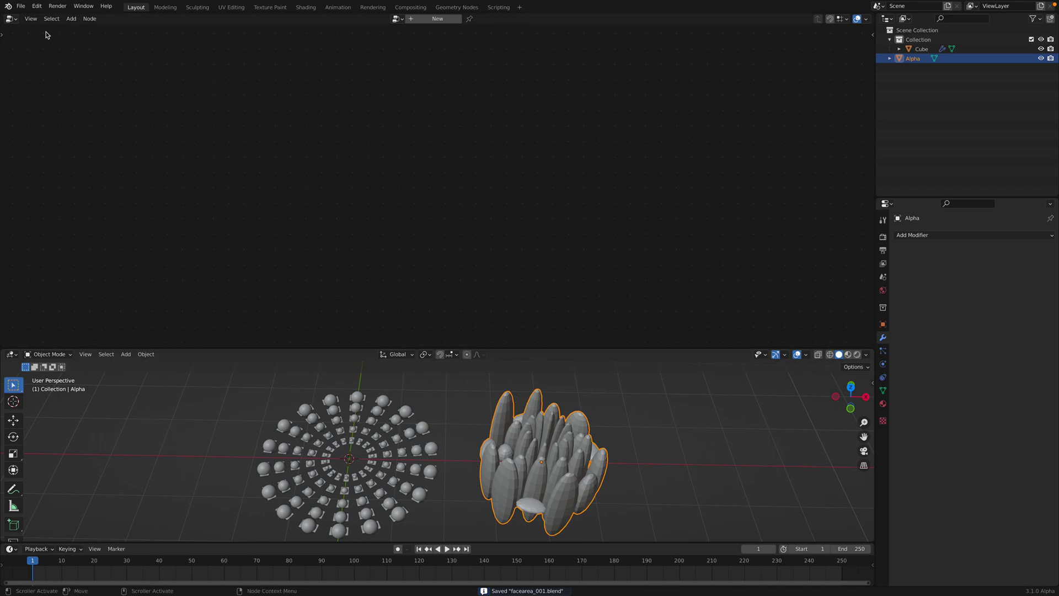
left_click(11, 18)
left_click(47, 77)
left_click(397, 18)
left_click(404, 33)
middle_click_drag(501, 92, 371, 157)
middle_click_drag(586, 159, 552, 148)
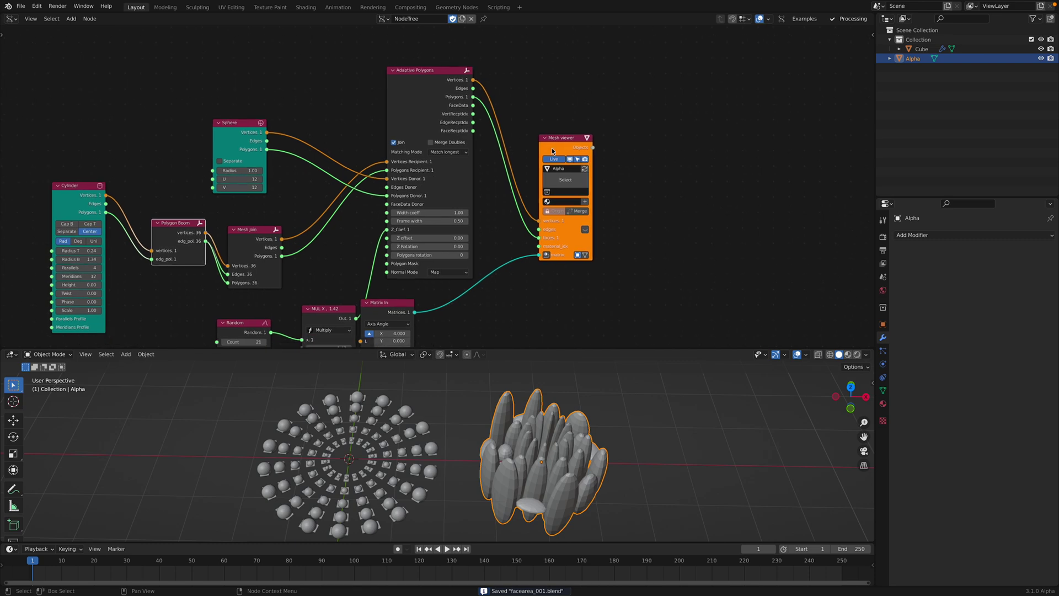
Step: Add an Adaptive Edges node beyond the Mesh viewer and move the Polygon Boom node slightly away from Mesh Join
middle_click_drag(686, 154, 650, 139)
key("alt+space")
type("adap")
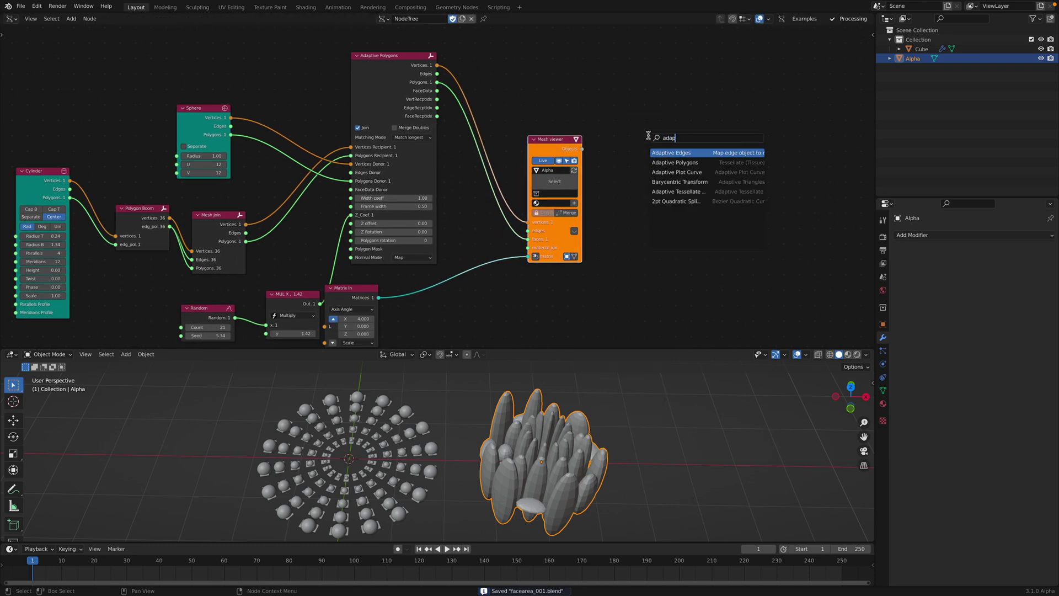
key("Return")
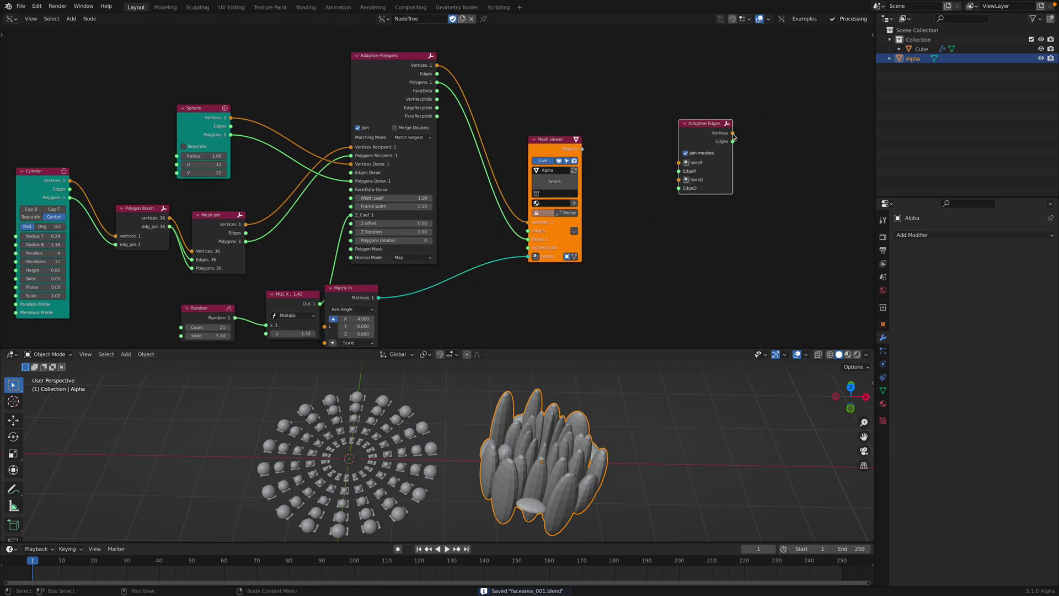
left_click(759, 124)
left_click_drag(165, 221, 154, 215)
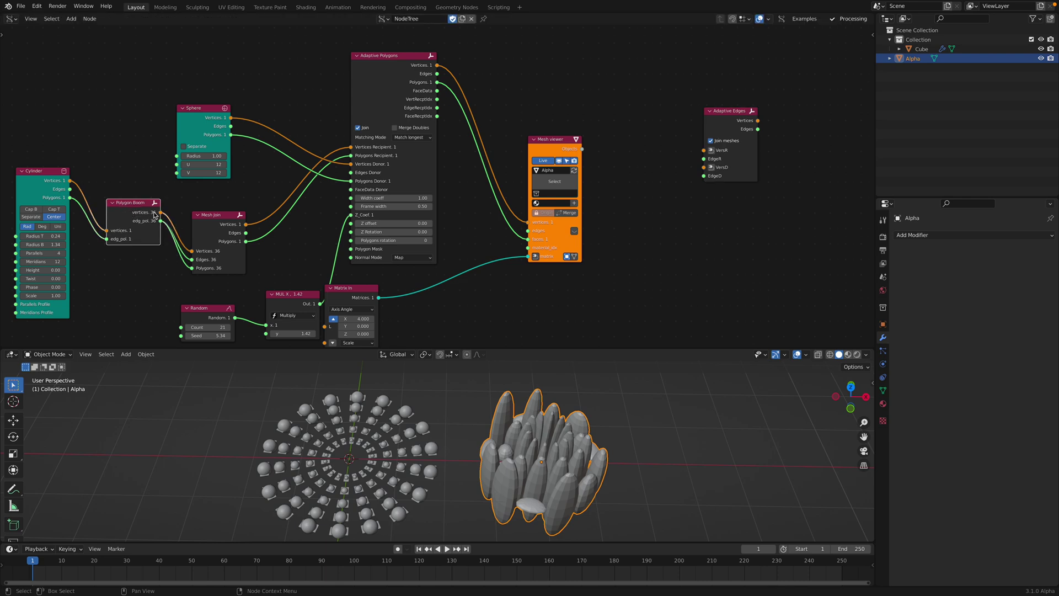
left_click_drag(740, 159, 750, 155)
Step: Save the file and shift the unconnected Adaptive Edges node a little farther from the Mesh viewer
middle_click_drag(439, 453, 588, 427)
scroll(493, 465, "up", 1)
key("ctrl+s")
left_click_drag(740, 121, 755, 122)
middle_click_drag(645, 128, 638, 115)
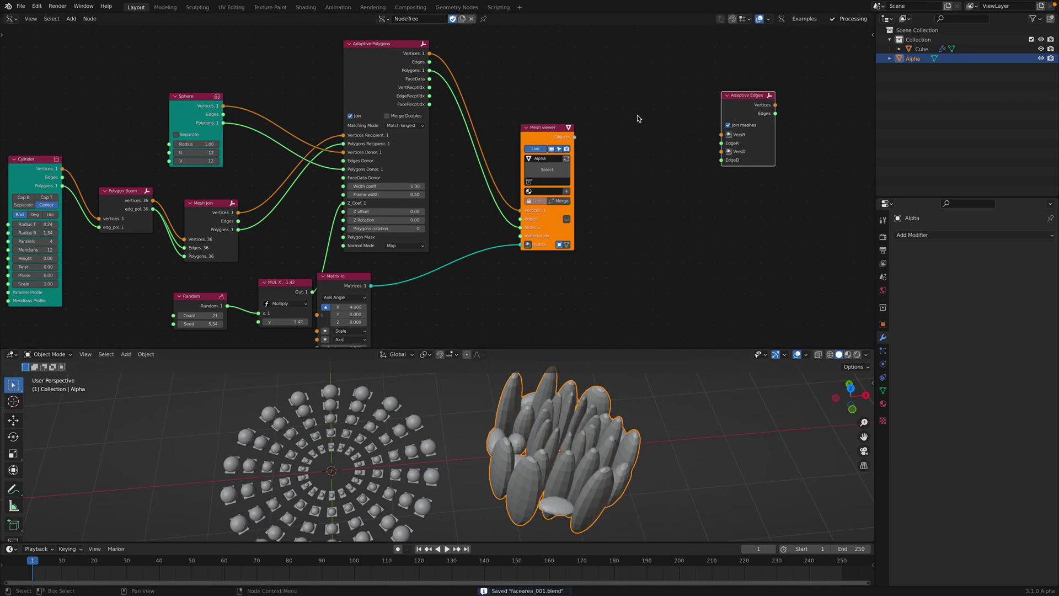
Step: Review the whole Sverchok tree and compare the two sphere arrangements from several angles, saving the file
scroll(548, 169, "down", 3)
middle_click_drag(547, 170, 571, 167)
scroll(564, 186, "up", 2)
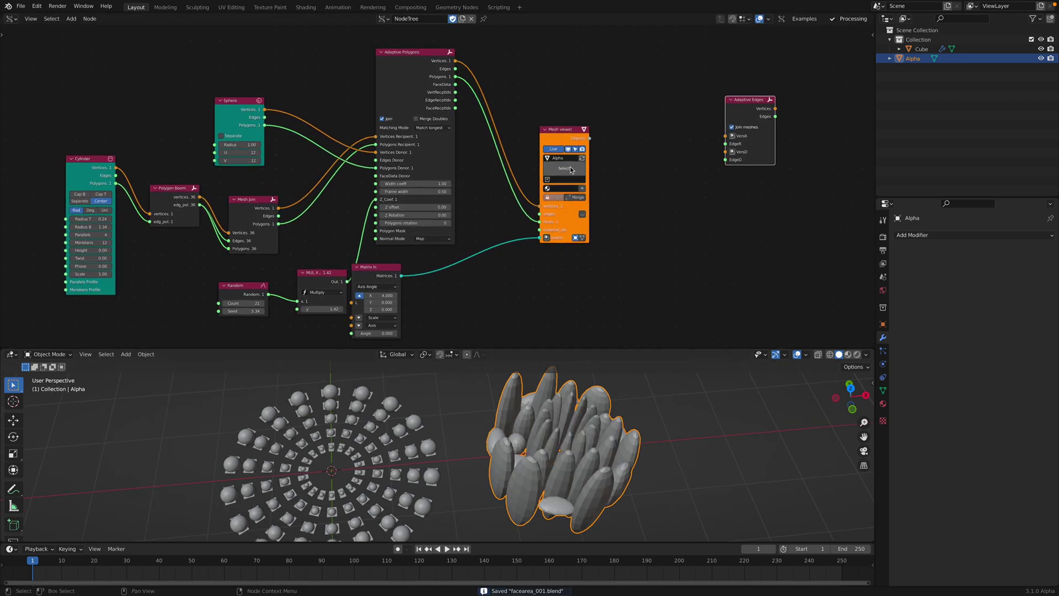
middle_click_drag(590, 463, 409, 454)
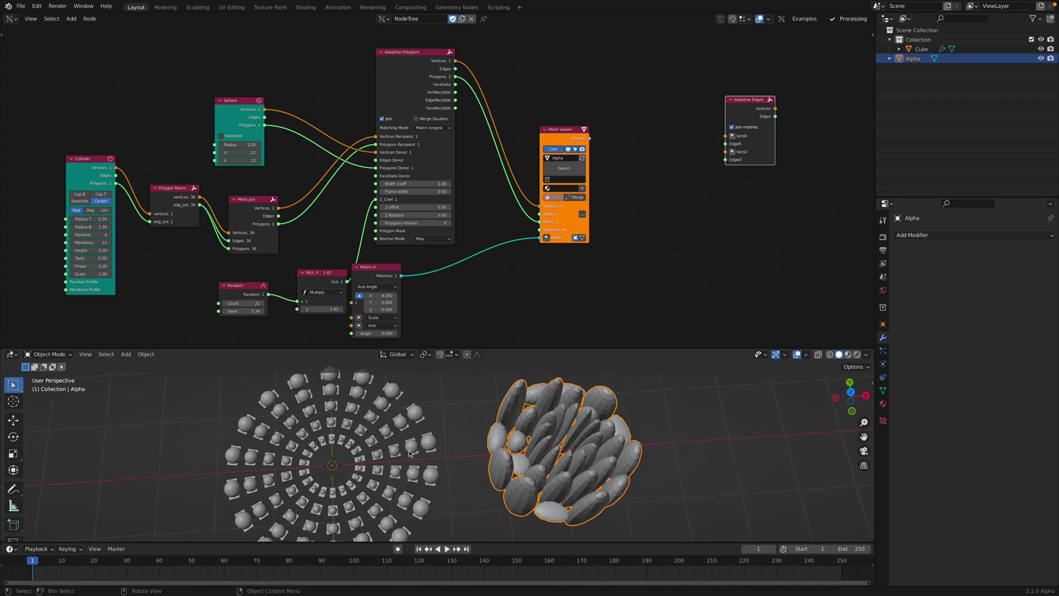
mouse_move(487, 446)
middle_mouse_down()
mouse_move(551, 441)
mouse_move(529, 419)
mouse_move(500, 441)
middle_mouse_up()
key("ctrl+s")
scroll(612, 248, "down", 2)
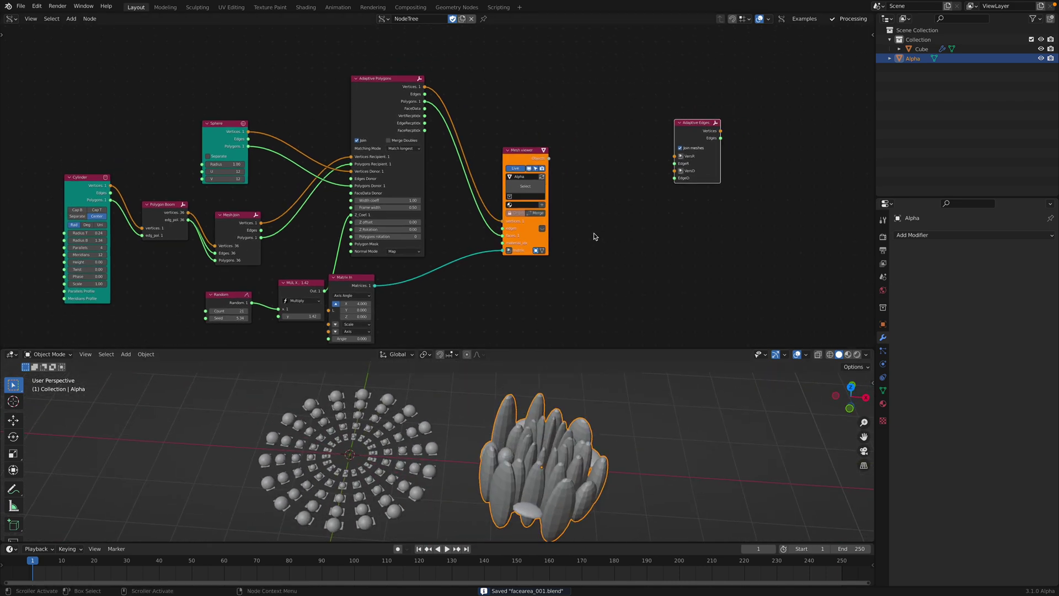
mouse_move(718, 2)
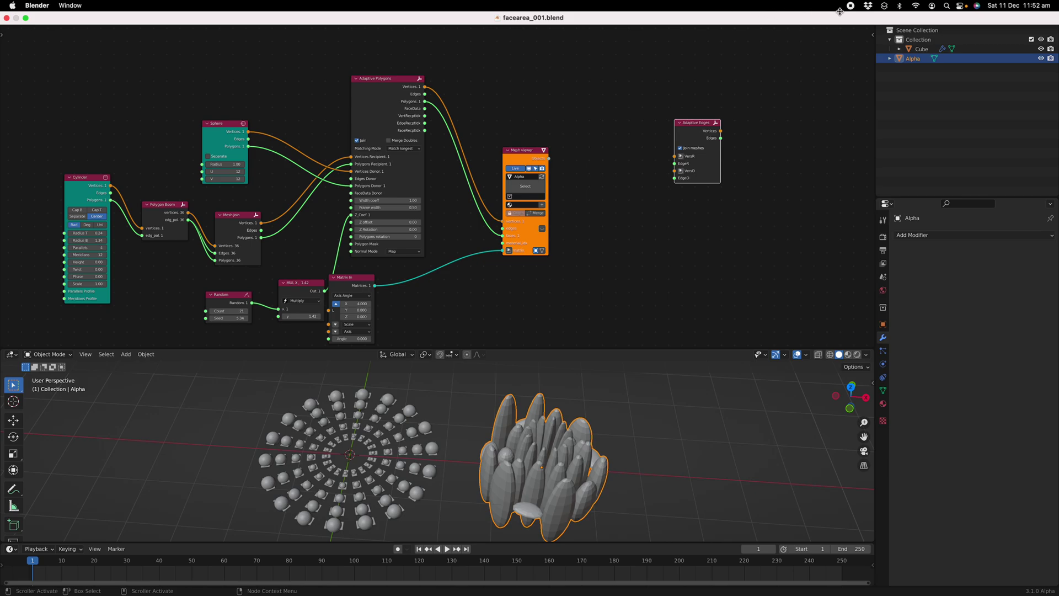